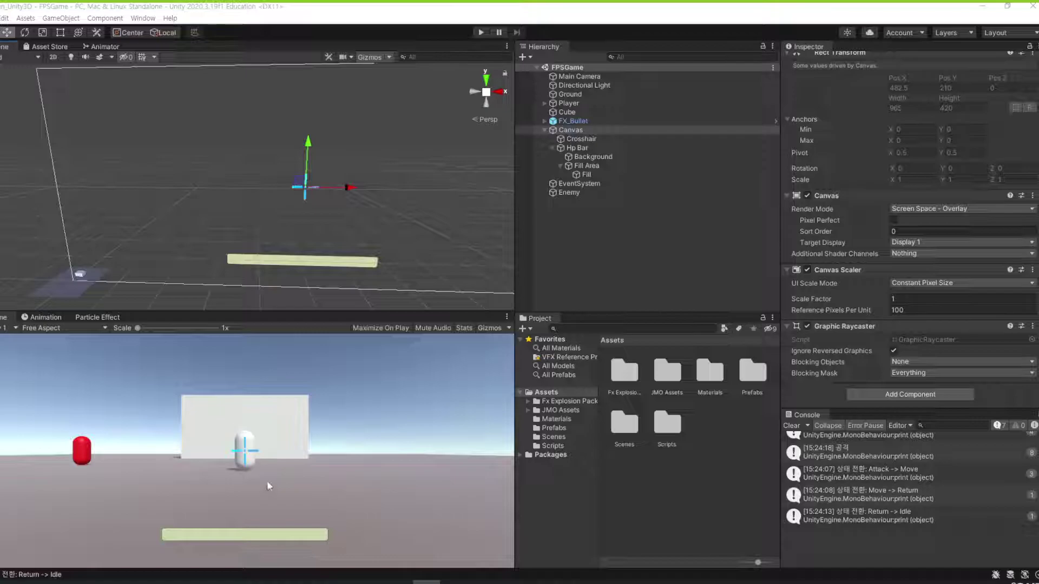
# Step: Create a new UI canvas in the scene and name it "Enemy Hp Bar"
pyautogui.scroll(-2, 156, 254)
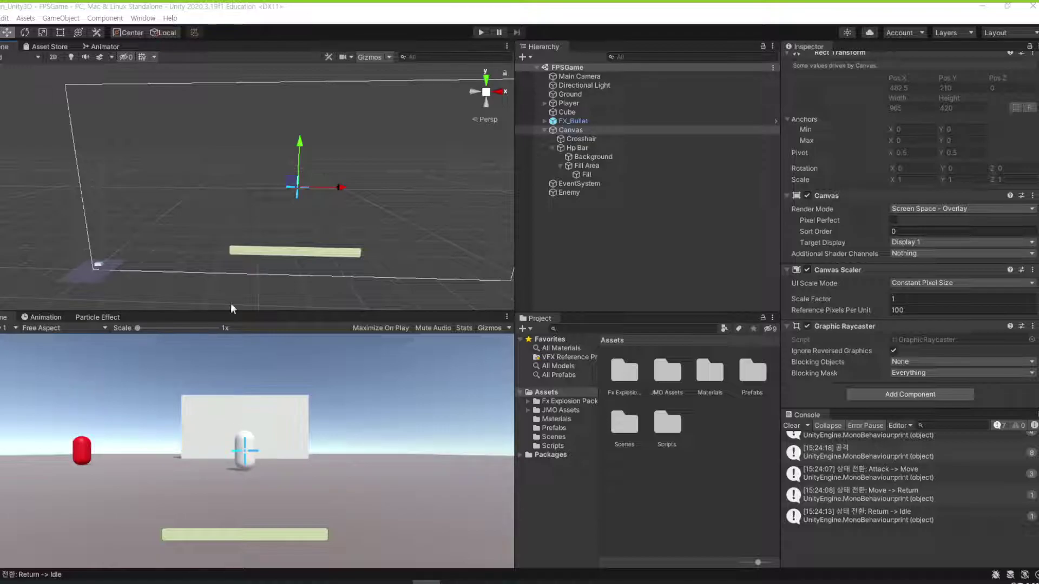
pyautogui.click(563, 128)
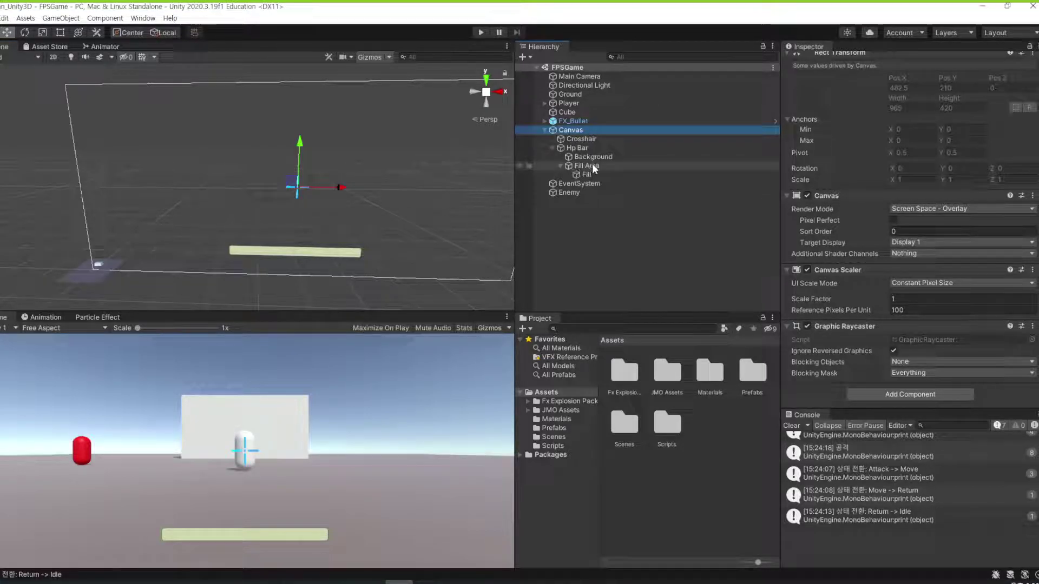
pyautogui.click(526, 58)
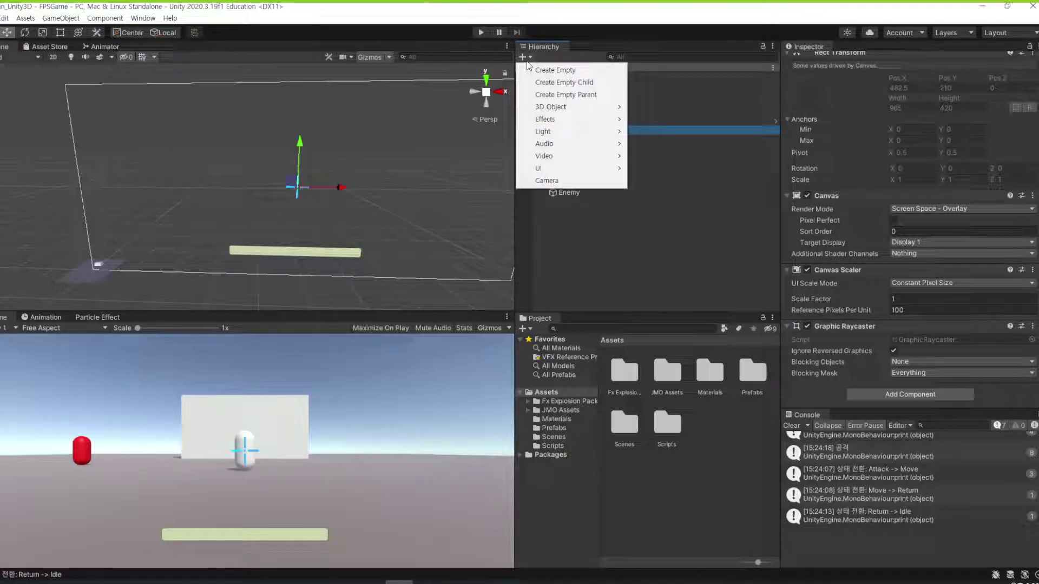
pyautogui.moveTo(564, 170)
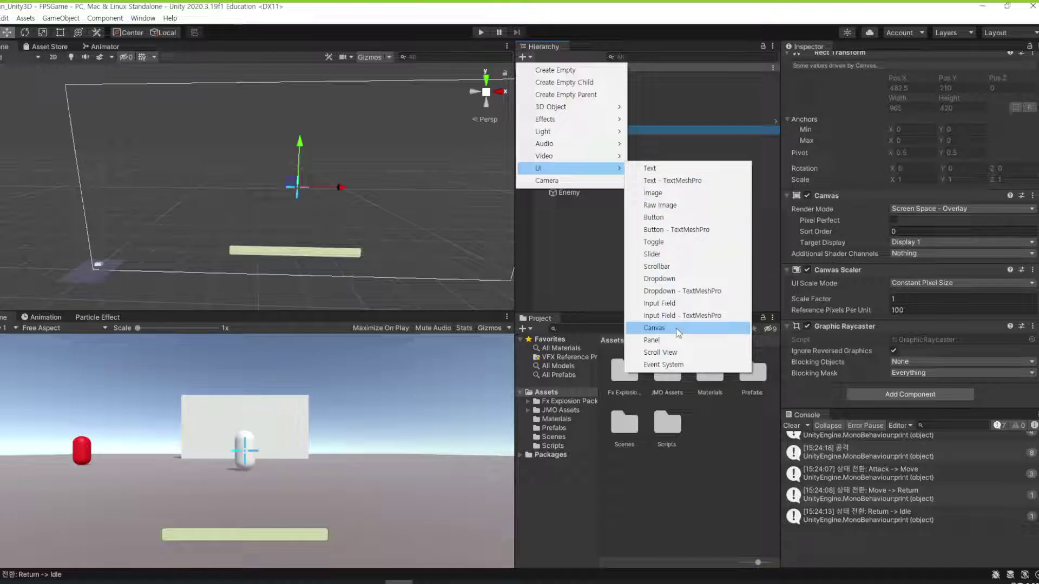
pyautogui.click(677, 328)
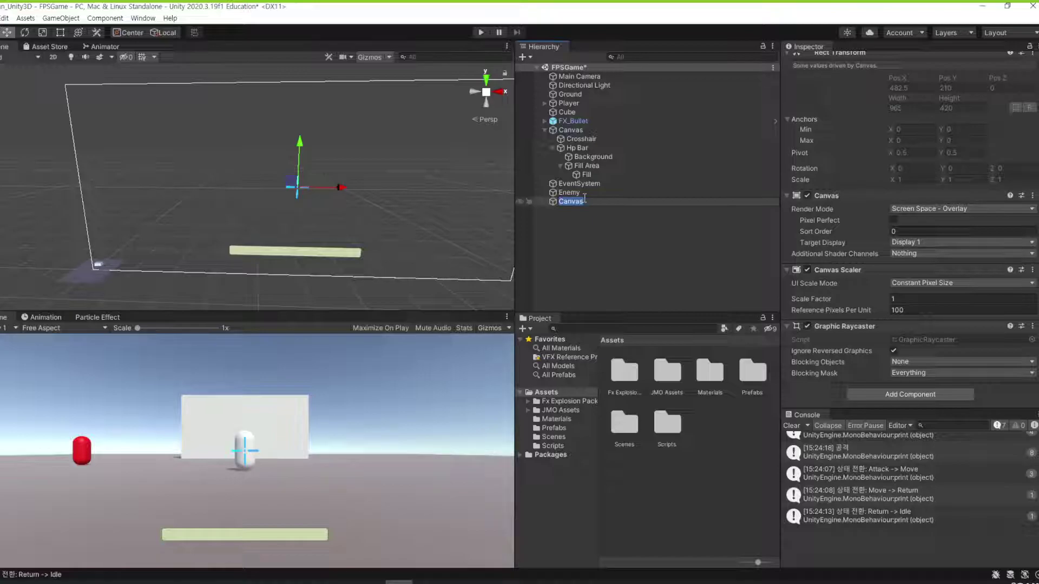
pyautogui.write('Enemy Hp Bar')
pyautogui.press('Return')
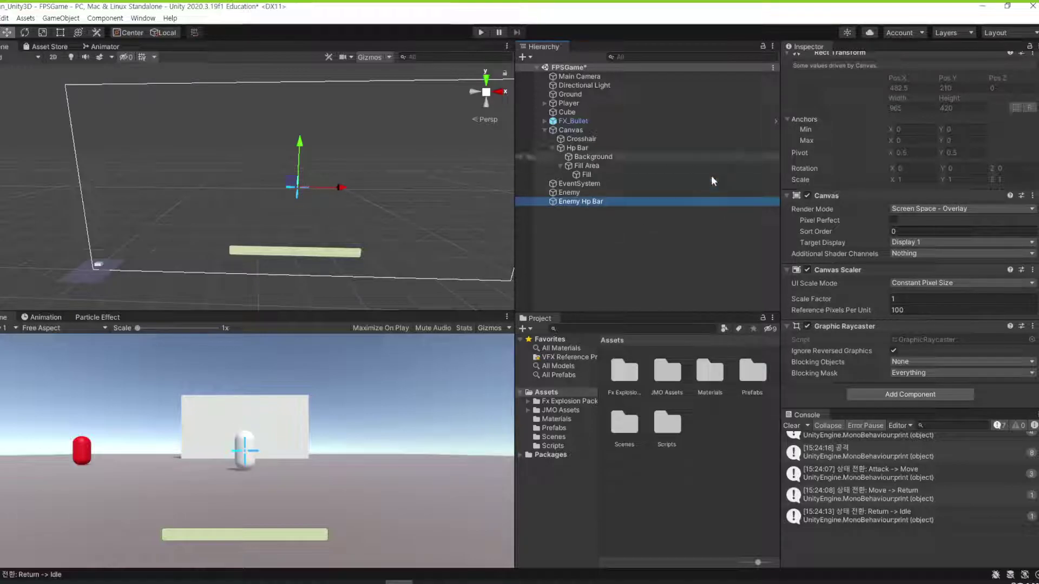
# Step: Set the render mode of the Enemy Hp Bar canvas to World Space
pyautogui.doubleClick(626, 203)
pyautogui.scroll(-2, 313, 218)
pyautogui.scroll(1, 311, 229)
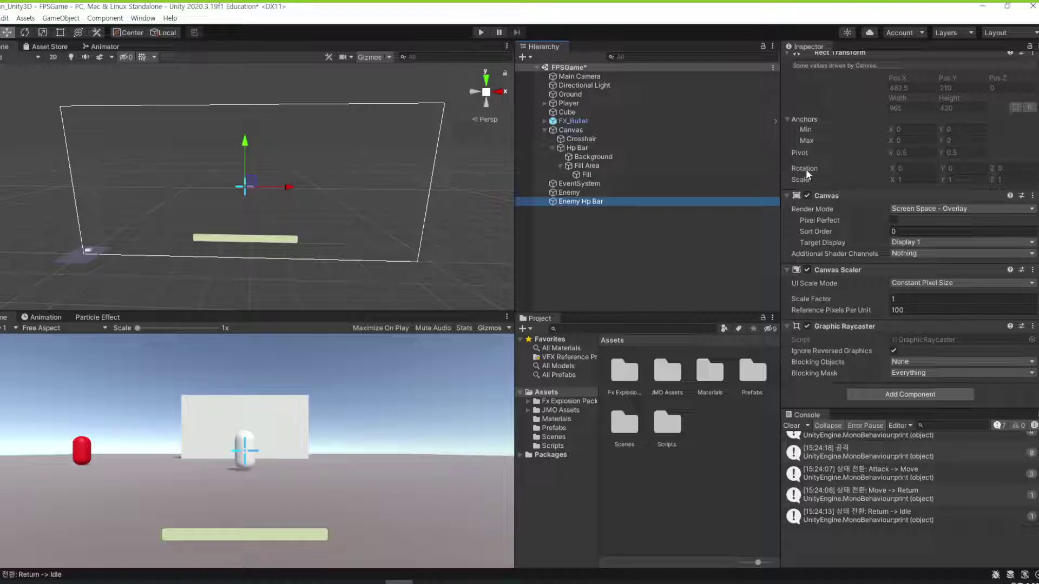
pyautogui.scroll(2, 848, 199)
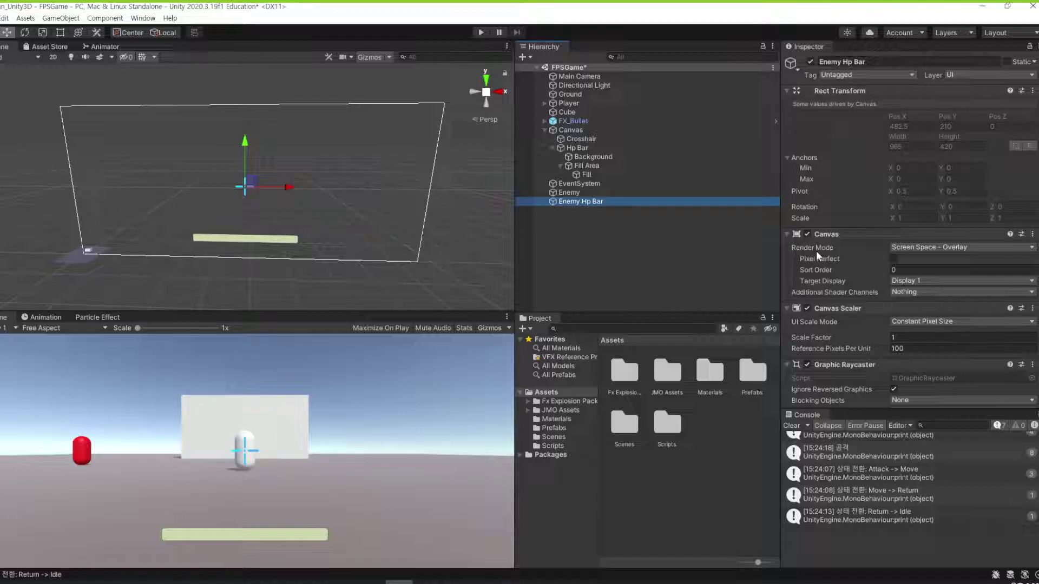
pyautogui.click(932, 248)
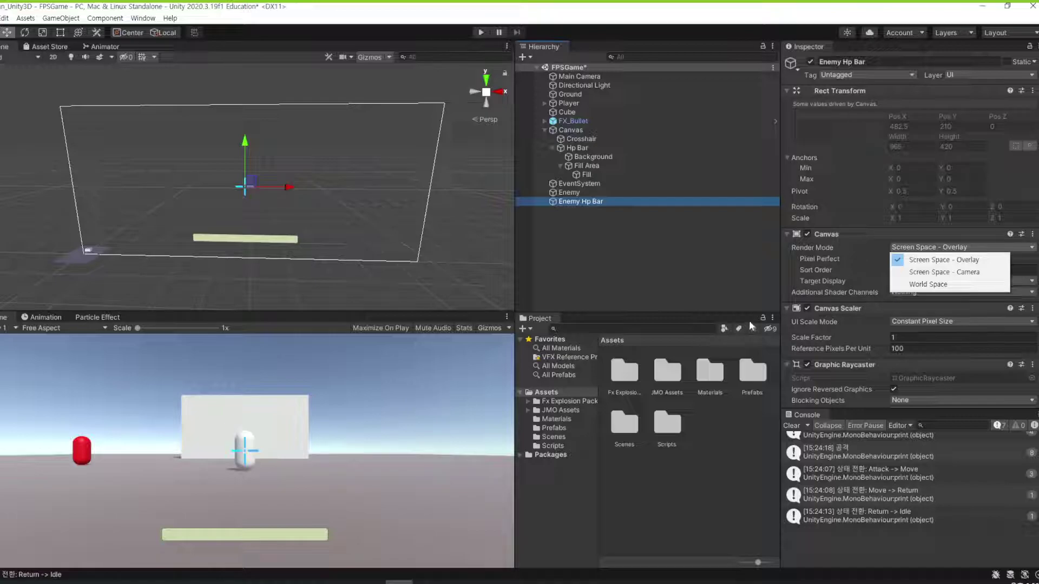
pyautogui.click(969, 275)
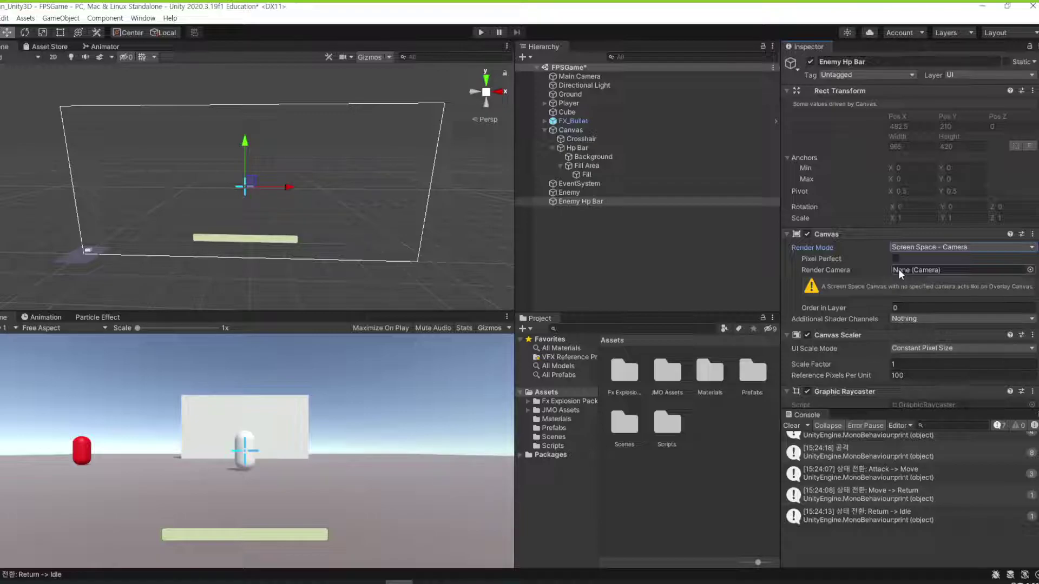
pyautogui.click(935, 252)
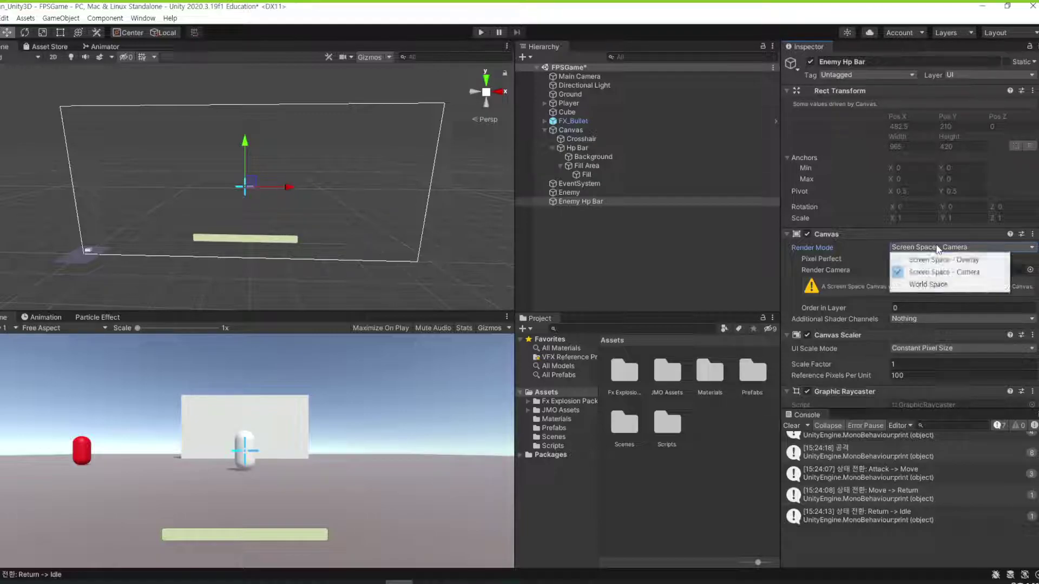
pyautogui.click(953, 285)
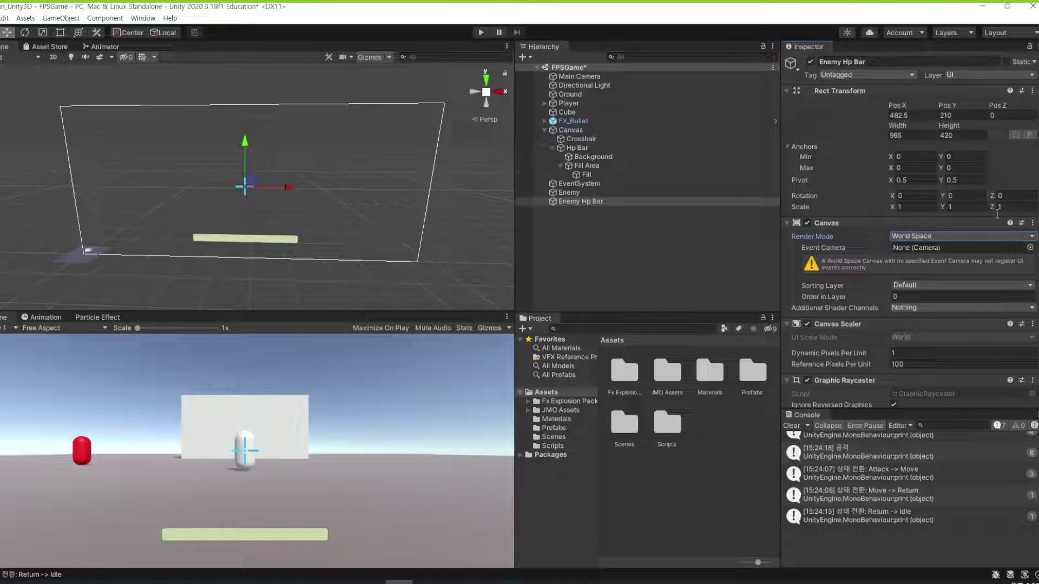
# Step: Set the Enemy Hp Bar canvas's Pos X and Pos Y to 0
pyautogui.doubleClick(580, 201)
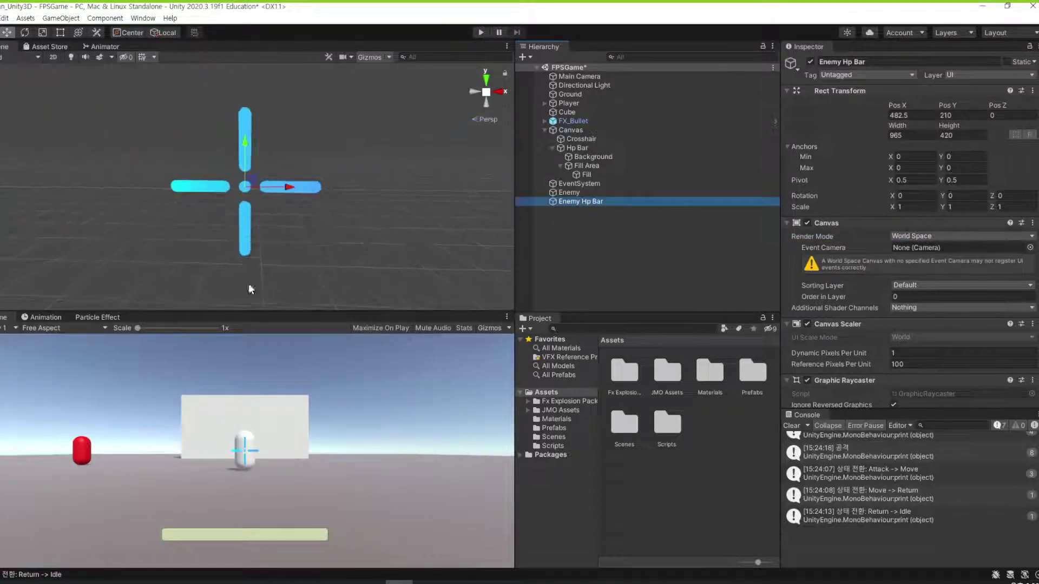
pyautogui.click(901, 116)
pyautogui.write('0')
pyautogui.press('Tab')
pyautogui.write('0')
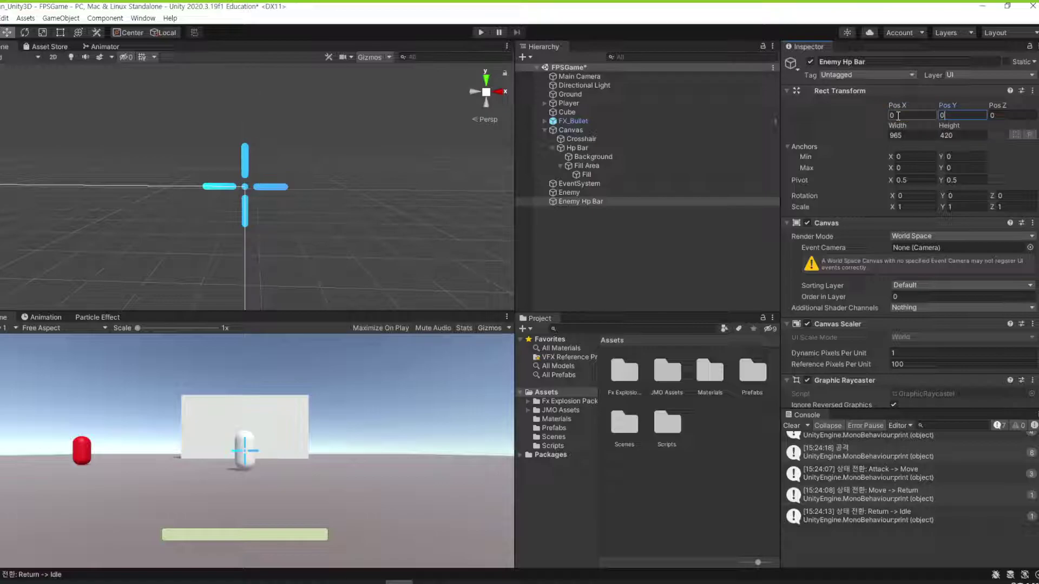
# Step: Resize the Enemy Hp Bar canvas to a width of 180 and a height of 80
pyautogui.doubleClick(600, 203)
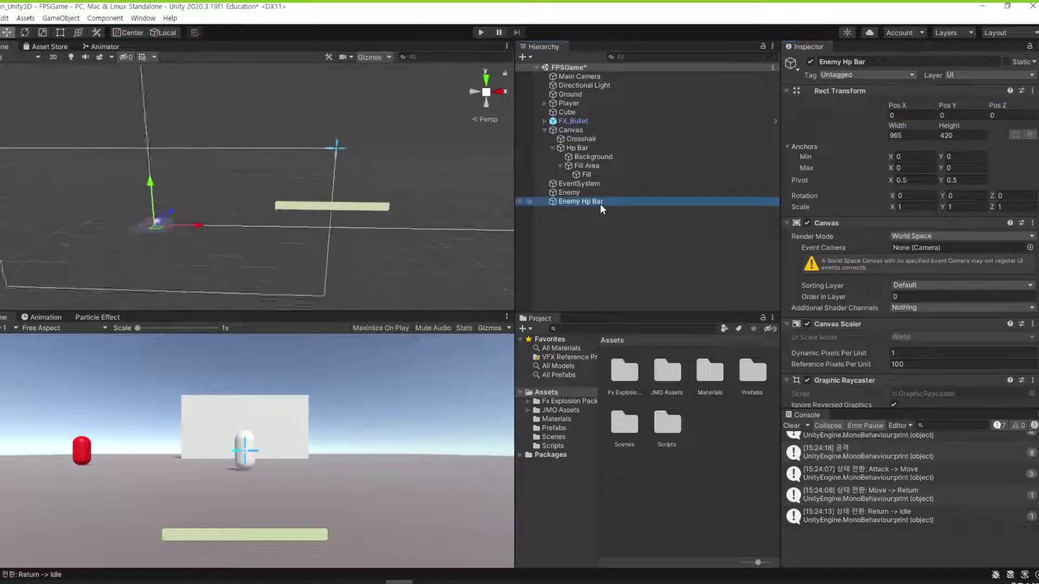
pyautogui.scroll(3, 244, 216)
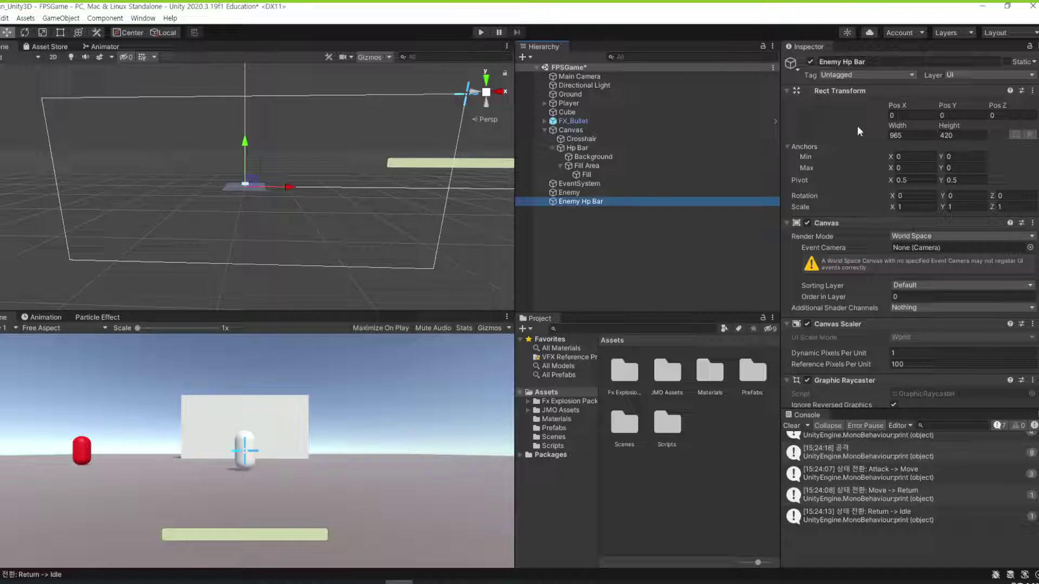
pyautogui.click(911, 134)
pyautogui.write('180')
pyautogui.press('Tab')
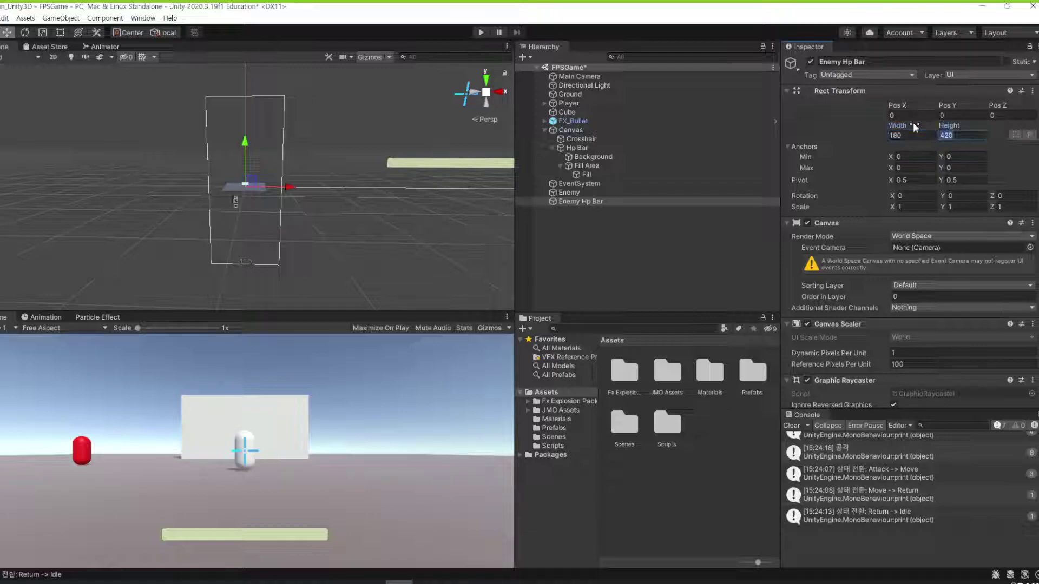
pyautogui.write('80')
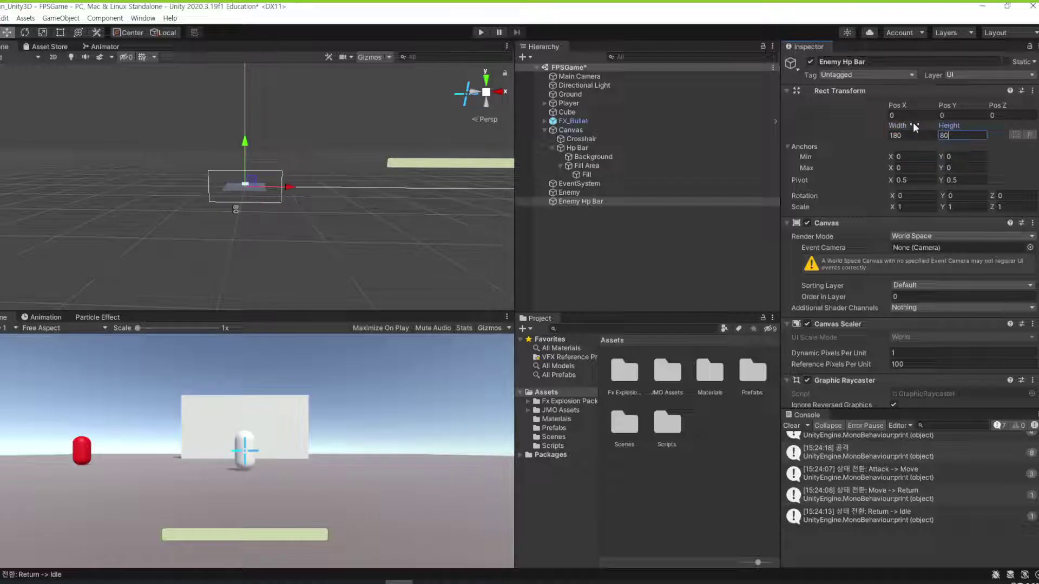
# Step: Add a UI Slider as a child of the Enemy Hp Bar canvas
pyautogui.doubleClick(593, 203)
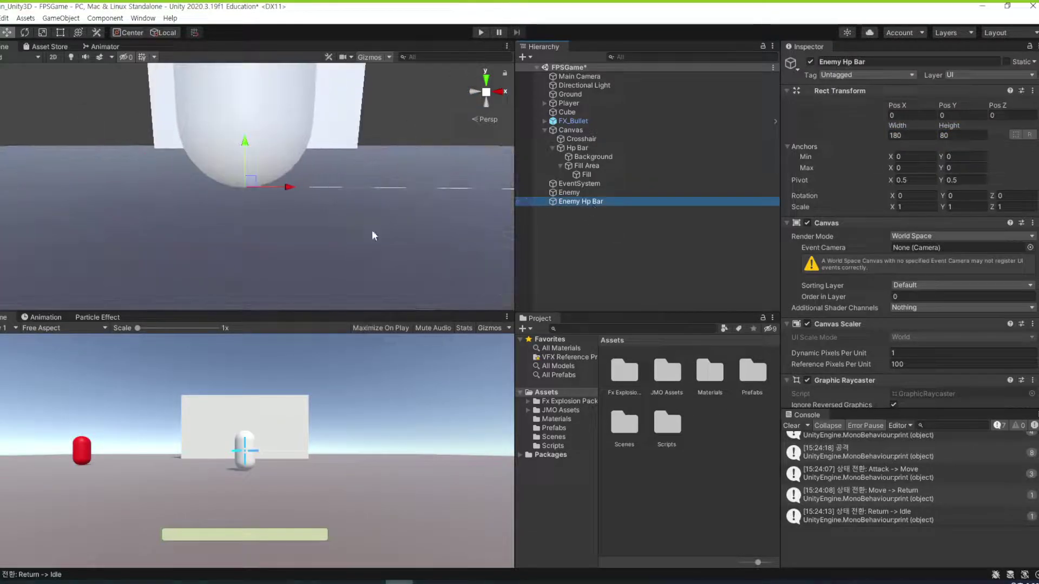
pyautogui.scroll(-5, 256, 228)
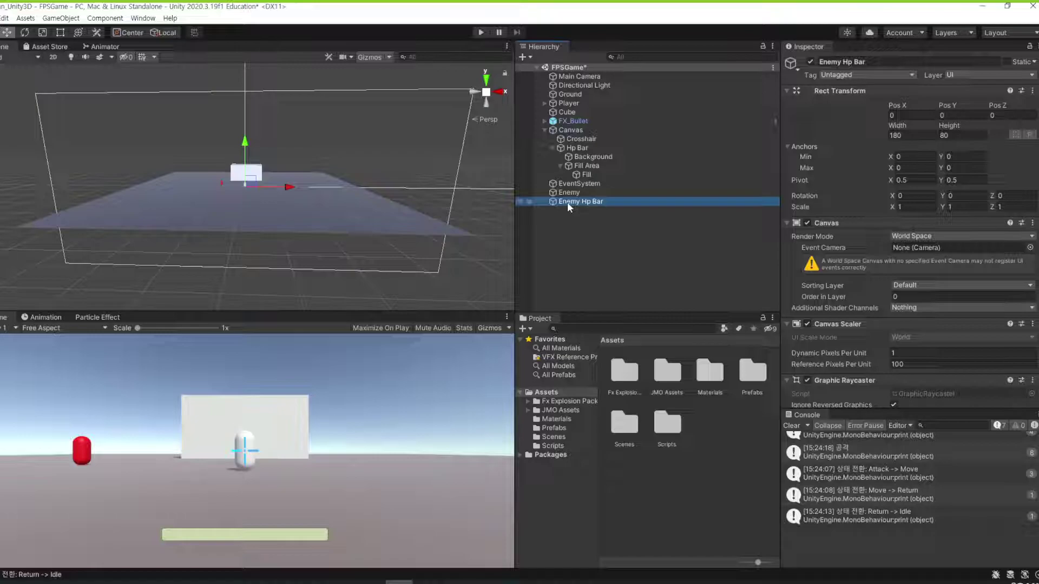
pyautogui.rightClick(569, 206)
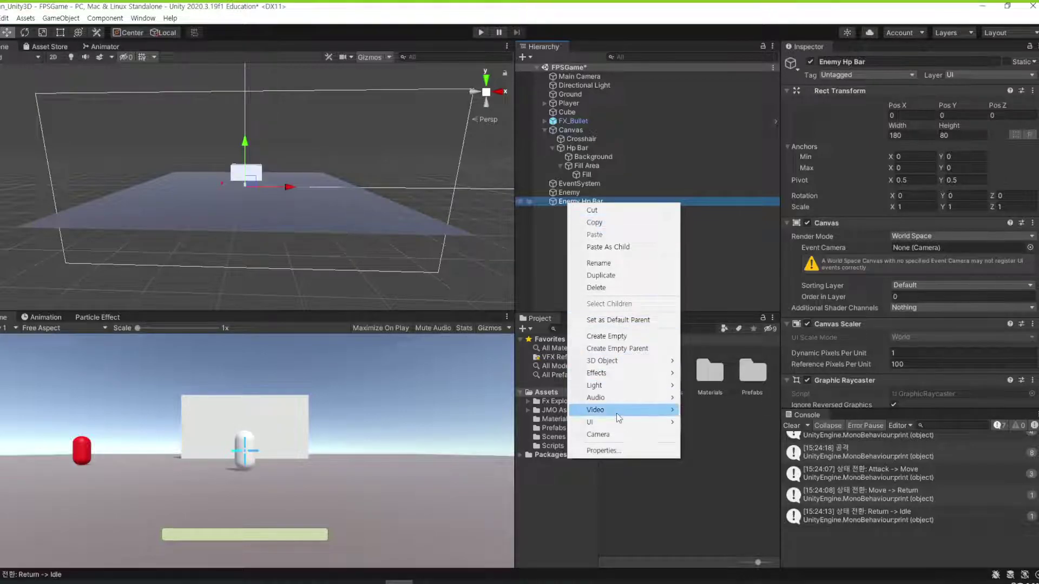
pyautogui.moveTo(619, 421)
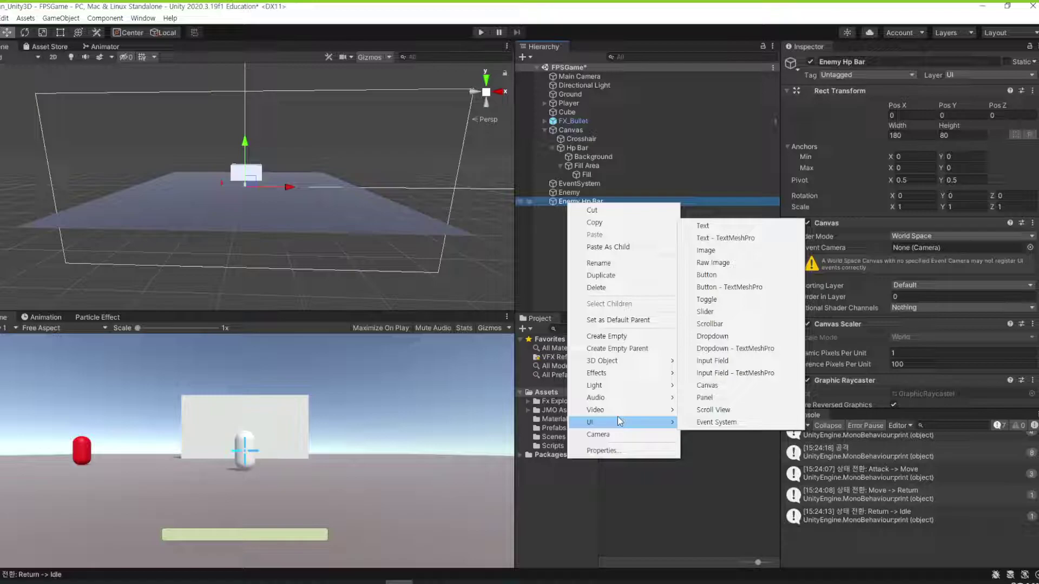
pyautogui.click(732, 317)
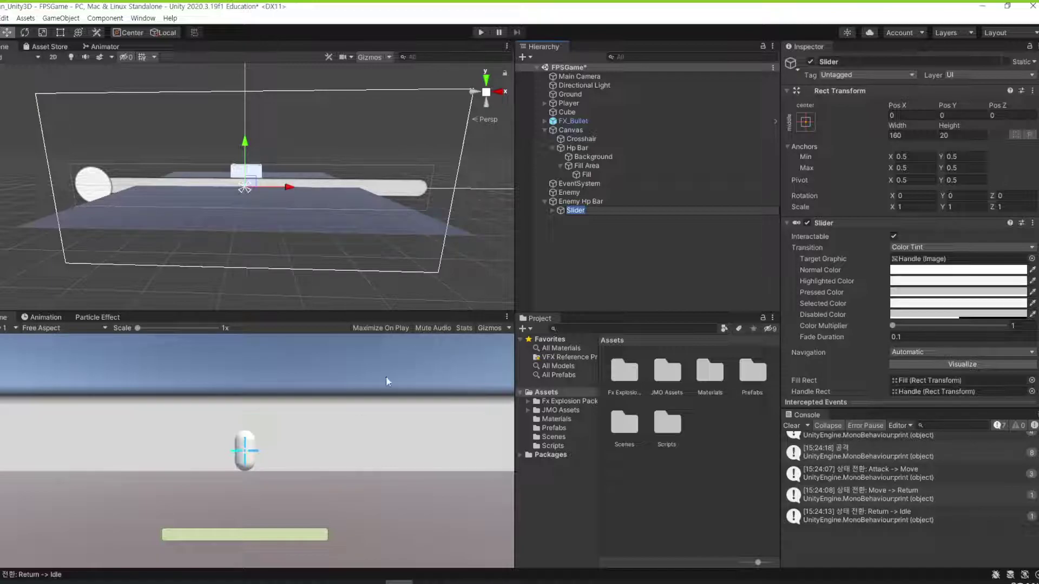
# Step: Expand the new Slider's children and delete its Handle Slide Area object
pyautogui.scroll(-2, 151, 199)
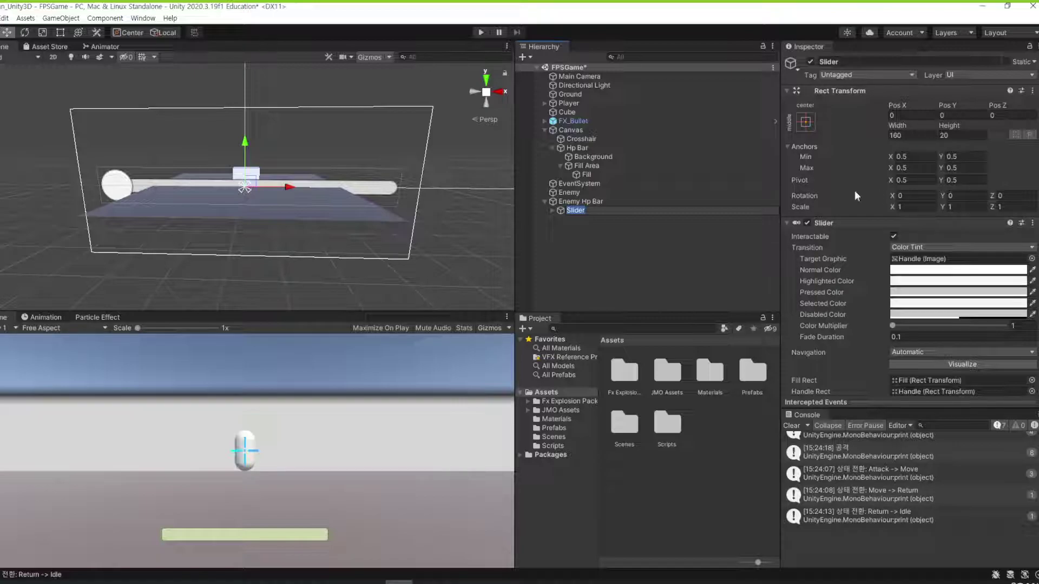
pyautogui.click(553, 210)
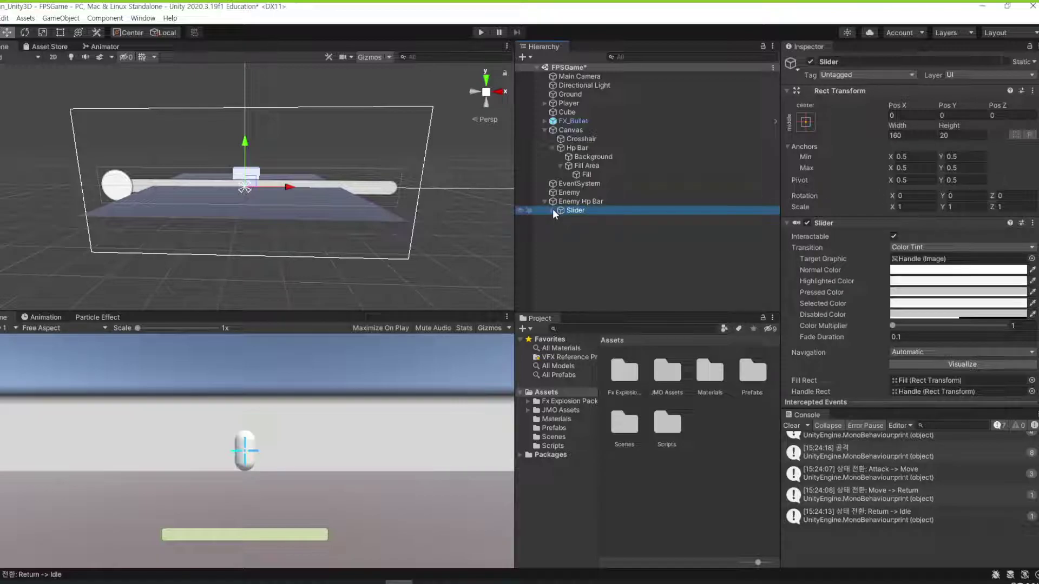
pyautogui.click(553, 210)
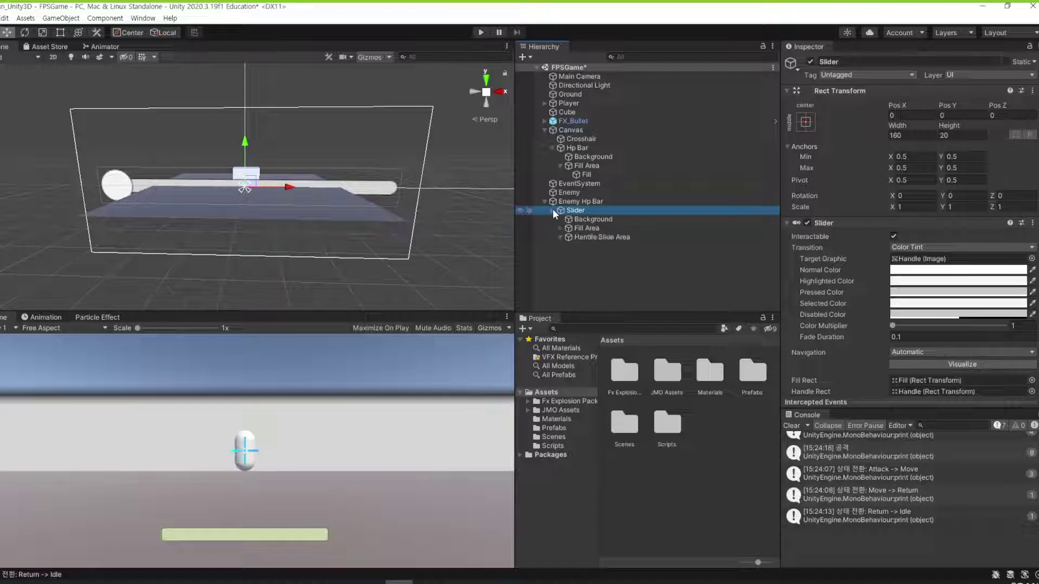
pyautogui.rightClick(586, 238)
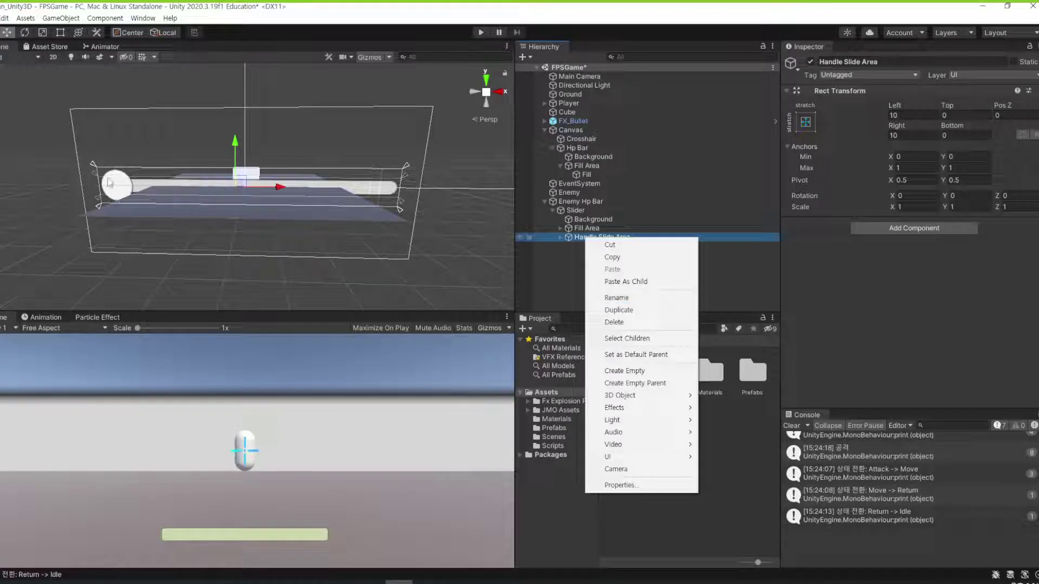
pyautogui.click(605, 323)
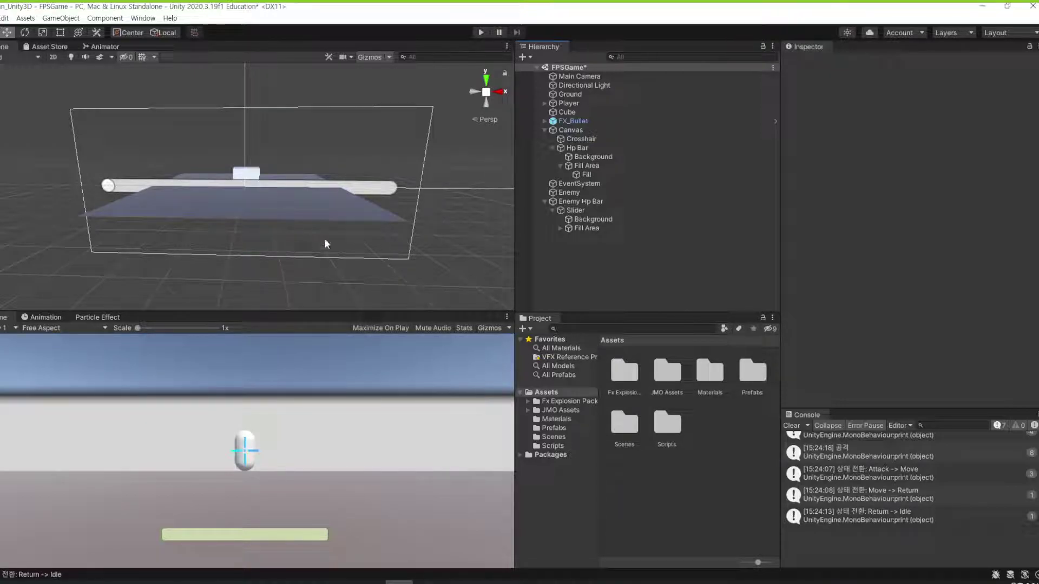
# Step: Turn off Interactable on the Enemy Hp Bar's Slider and set its Transition to None
pyautogui.click(576, 211)
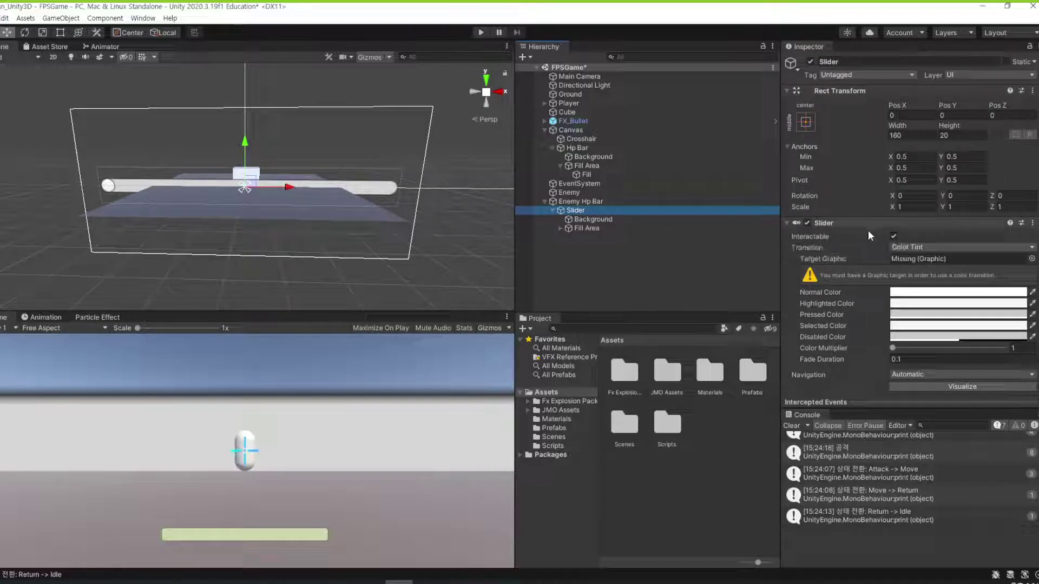
pyautogui.click(894, 236)
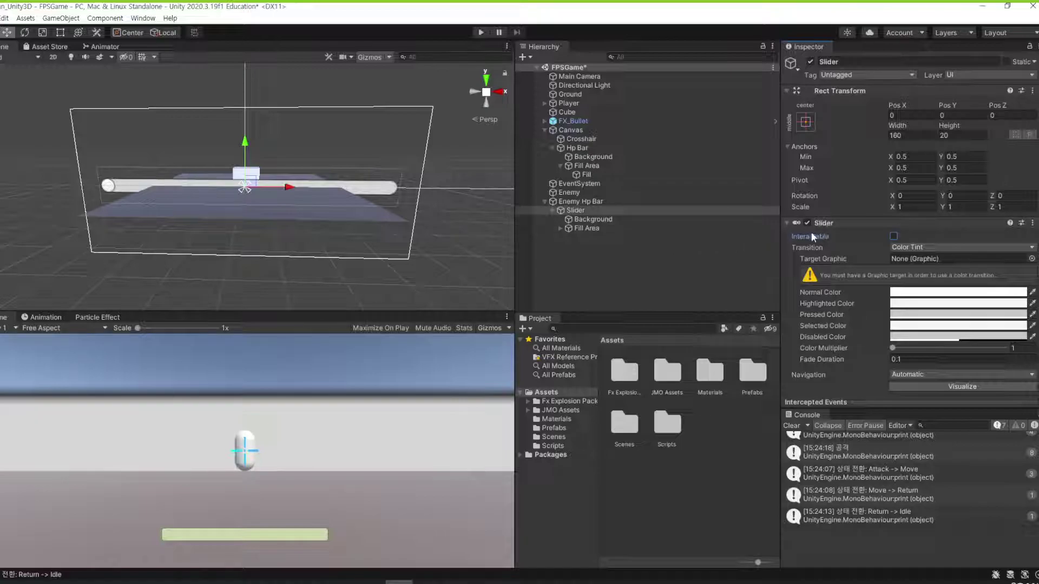
pyautogui.click(902, 248)
pyautogui.click(917, 259)
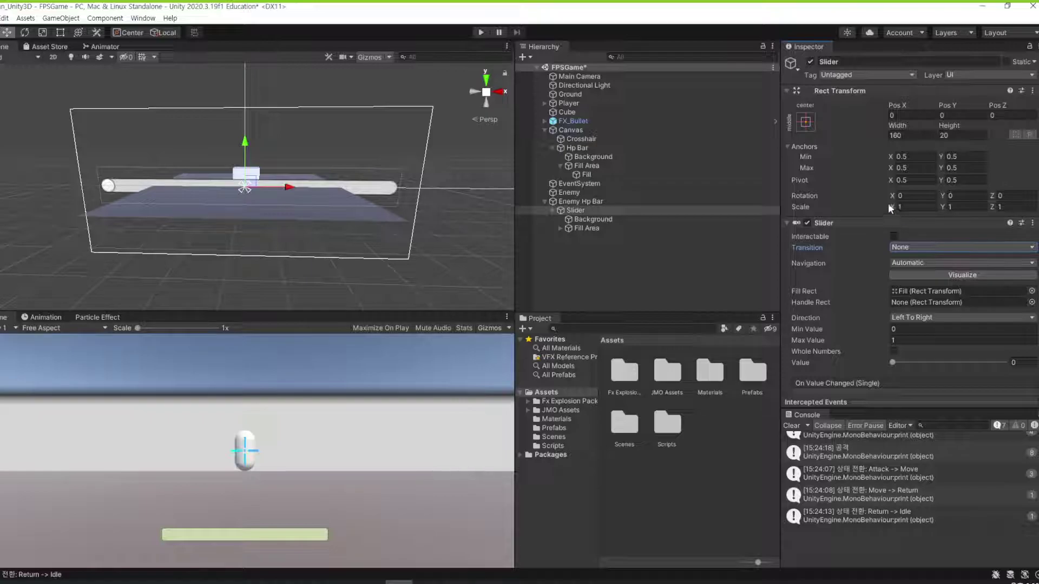
# Step: Set the Left and Right offsets of the Slider's Fill Area to 0
pyautogui.click(566, 227)
pyautogui.click(904, 117)
pyautogui.write('0')
pyautogui.click(907, 137)
pyautogui.write('0')
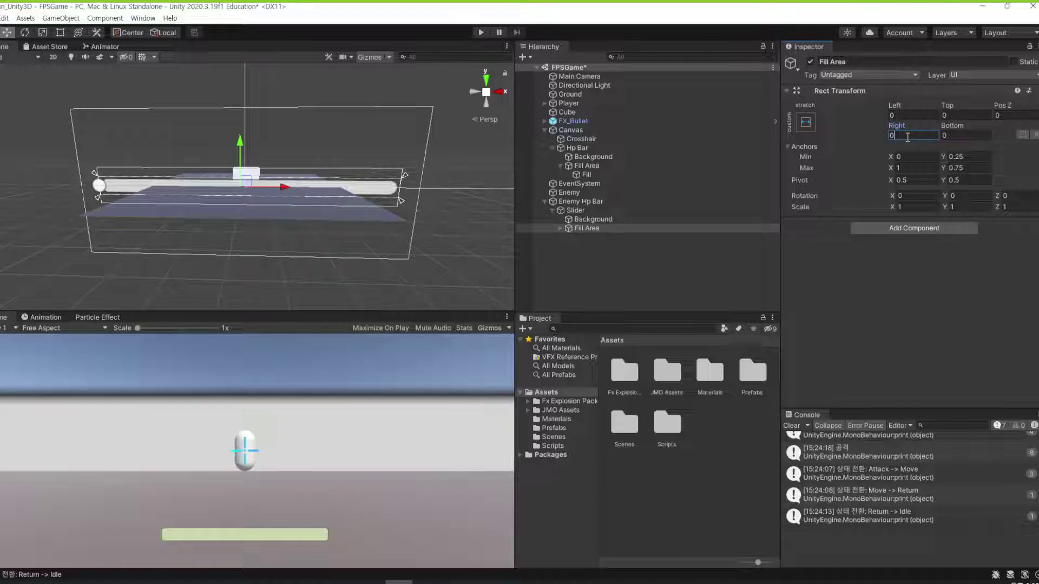
# Step: Set the width of the Fill object inside the Slider's Fill Area to 0
pyautogui.click(561, 228)
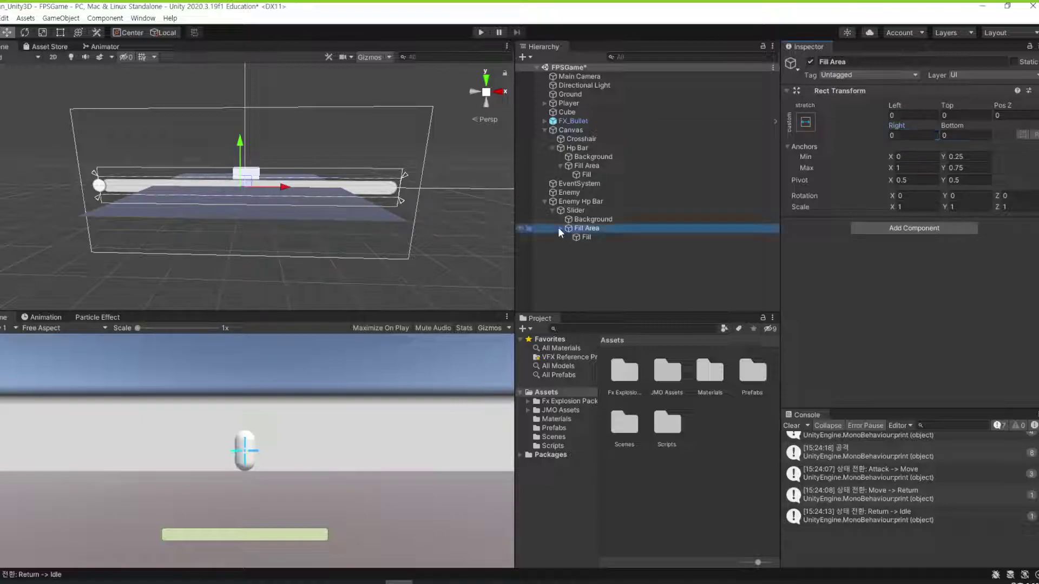
pyautogui.click(582, 237)
pyautogui.click(931, 146)
pyautogui.write('0')
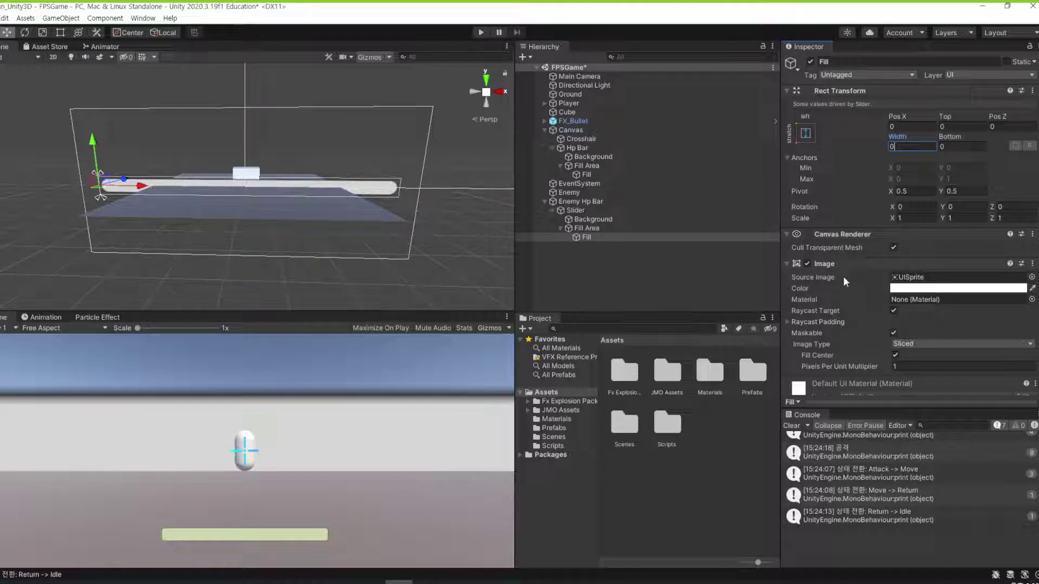
# Step: Set the Image colour of the Fill object in the enemy Slider to light green, 84FF2B
pyautogui.click(920, 287)
pyautogui.moveTo(942, 285); pyautogui.dragTo(757, 239)
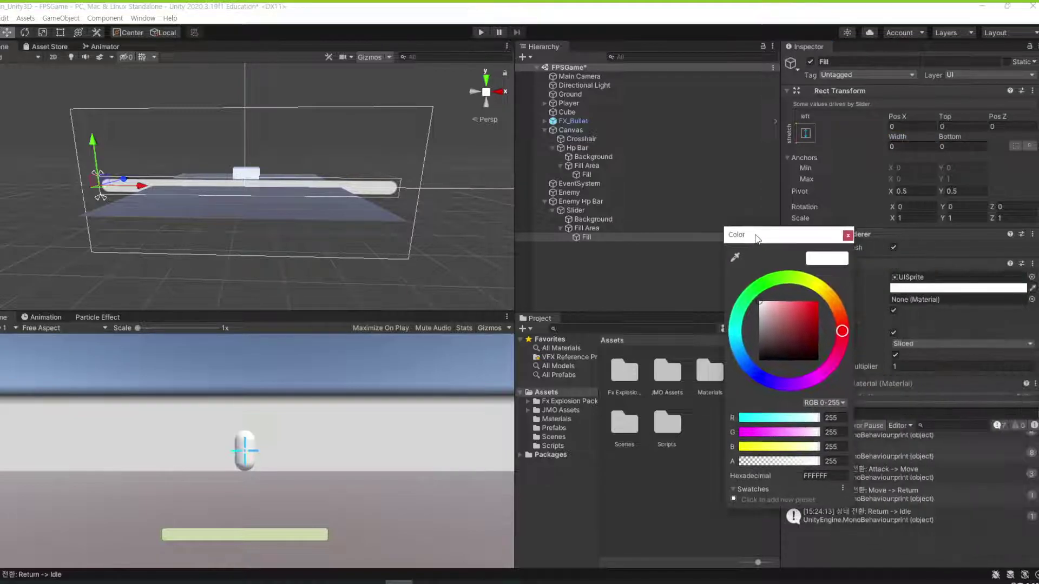
pyautogui.click(786, 279)
pyautogui.moveTo(820, 304); pyautogui.dragTo(808, 290)
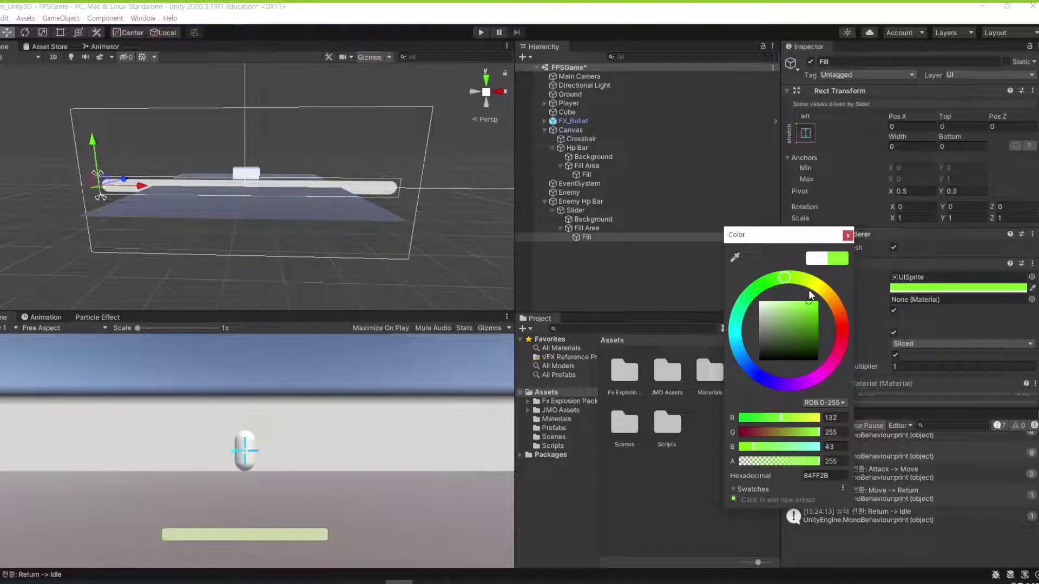
pyautogui.click(848, 236)
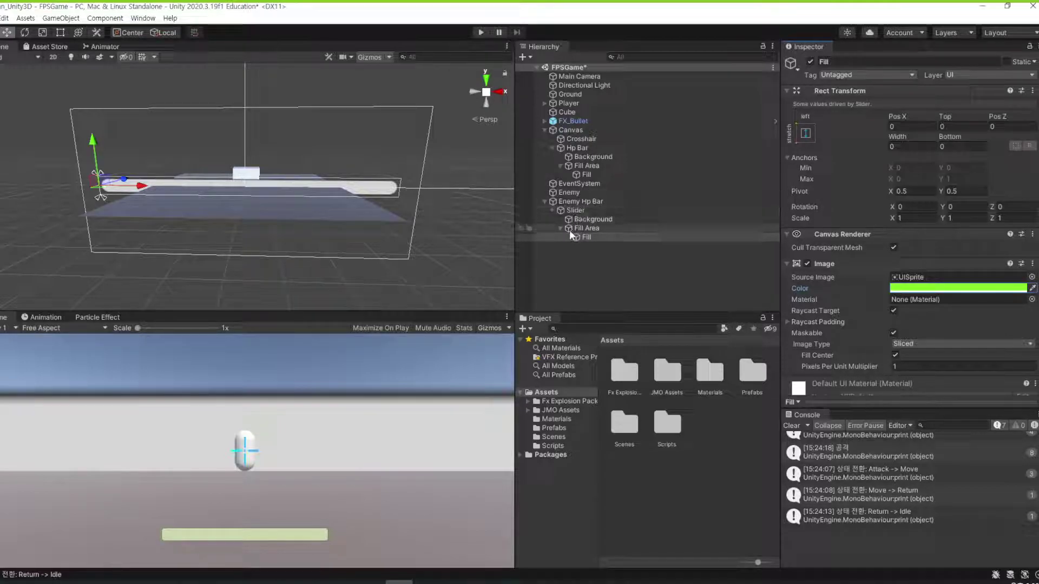
# Step: Make Enemy Hp Bar a child of Enemy and set its X and Y scale to 0.01
pyautogui.click(573, 202)
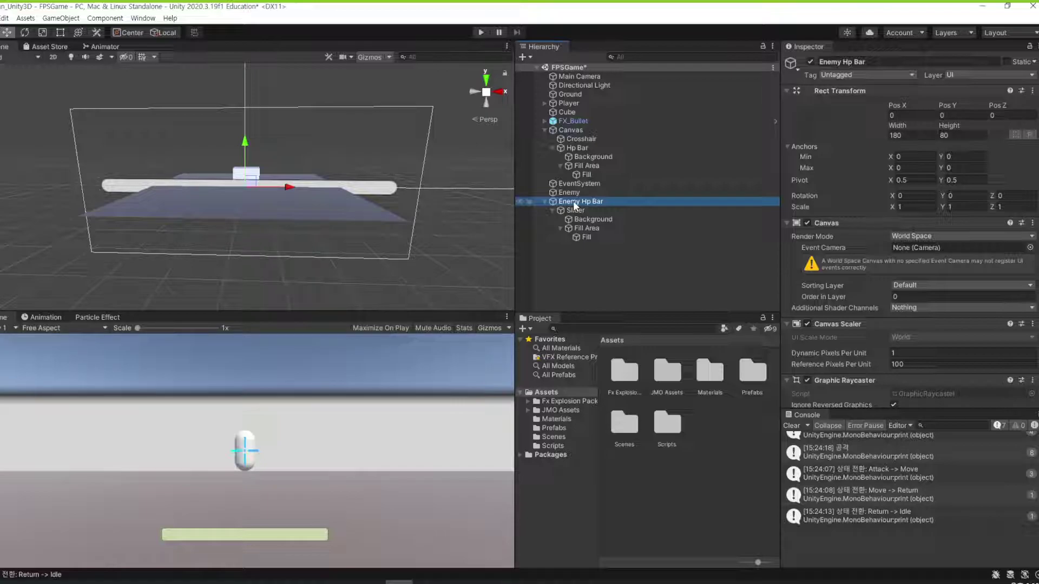
pyautogui.moveTo(573, 200)
pyautogui.mouseDown()
pyautogui.moveTo(638, 185)
pyautogui.moveTo(567, 193)
pyautogui.mouseUp()
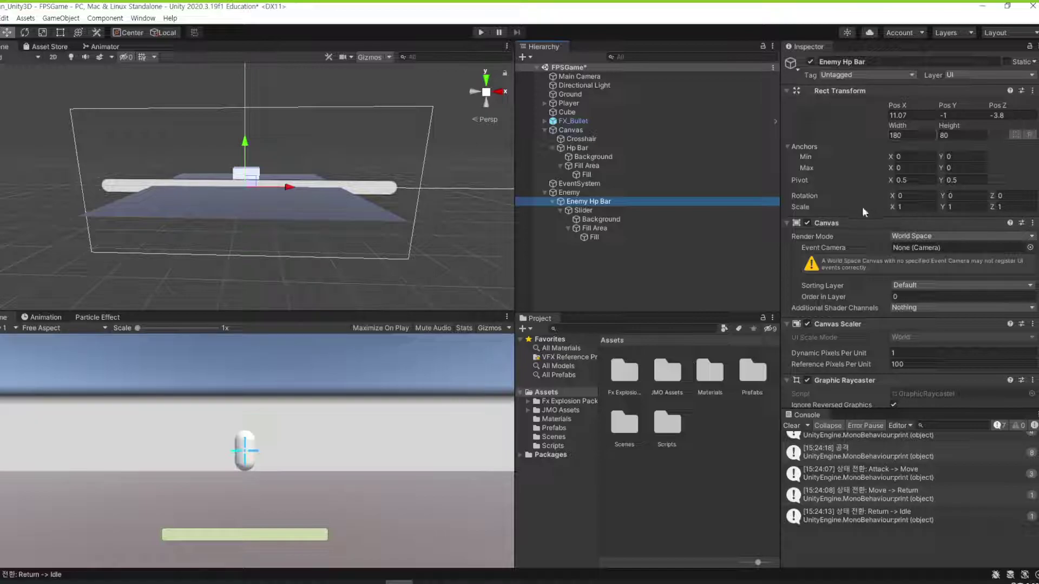
pyautogui.click(912, 207)
pyautogui.write('0.01')
pyautogui.press('Tab')
pyautogui.write('0.01')
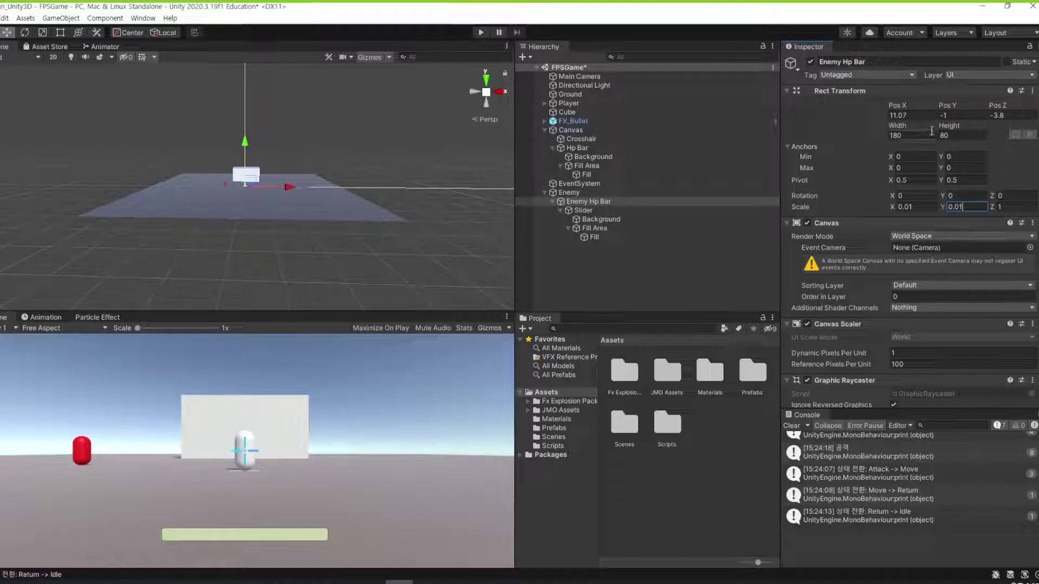
# Step: Set the Enemy Hp Bar's position to X 0, Y 1.5, Z 0 and check its placement above the enemy
pyautogui.click(950, 116)
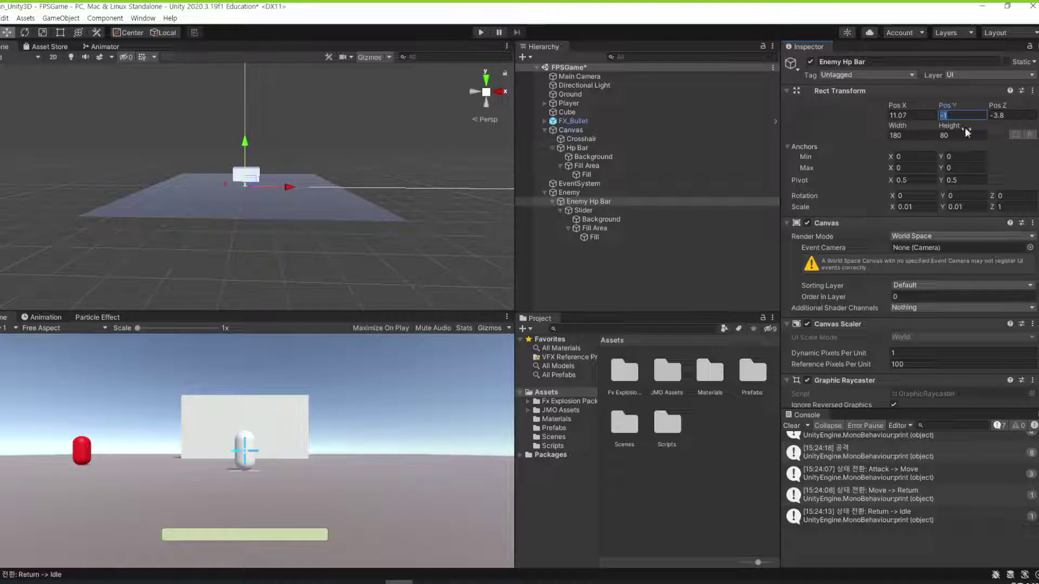
pyautogui.click(898, 114)
pyautogui.write('0')
pyautogui.press('Tab')
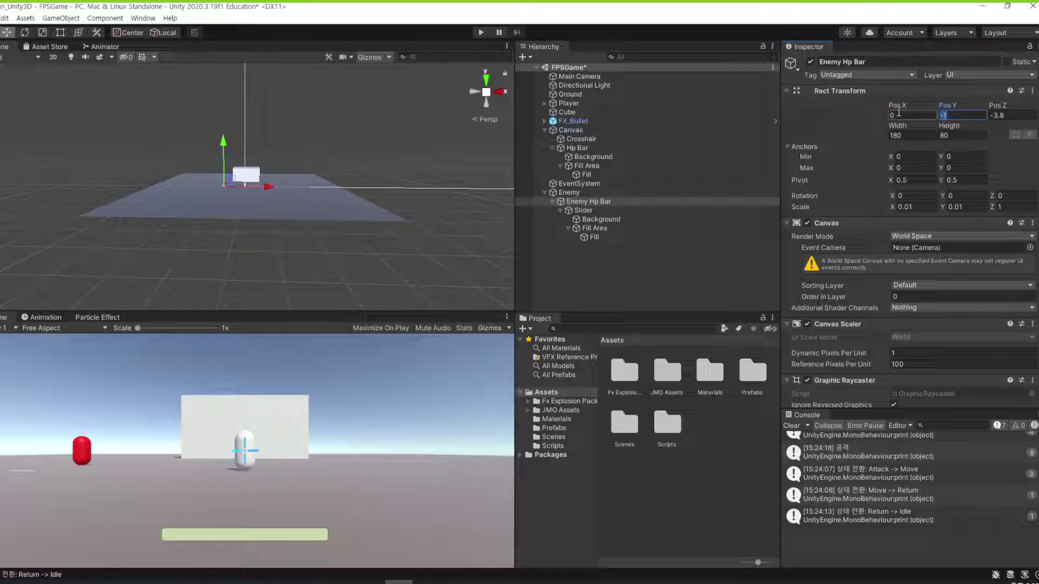
pyautogui.write('1.5')
pyautogui.press('Tab')
pyautogui.write('0')
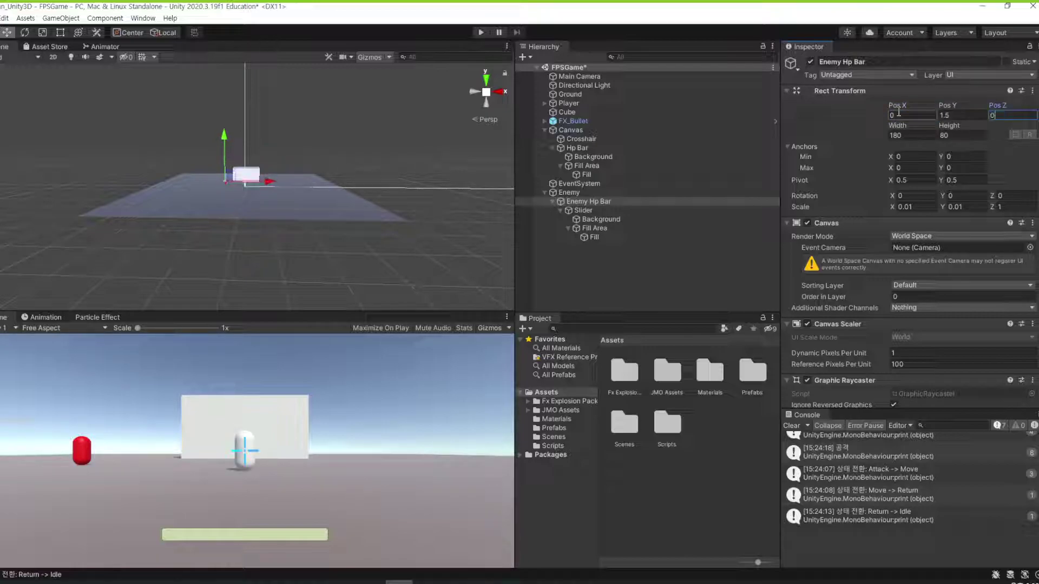
pyautogui.scroll(3, 56, 418)
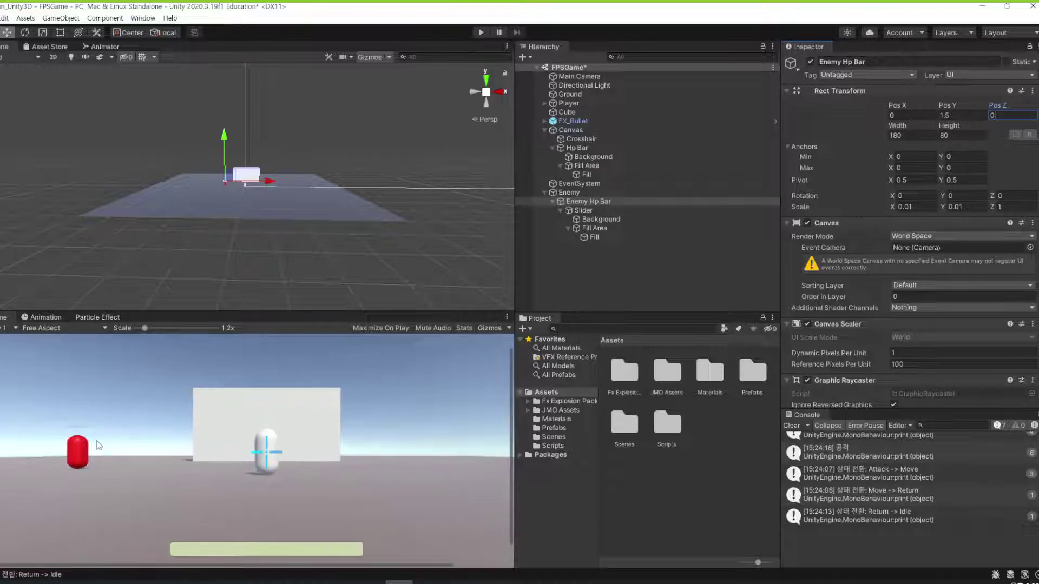
pyautogui.scroll(-3, 118, 438)
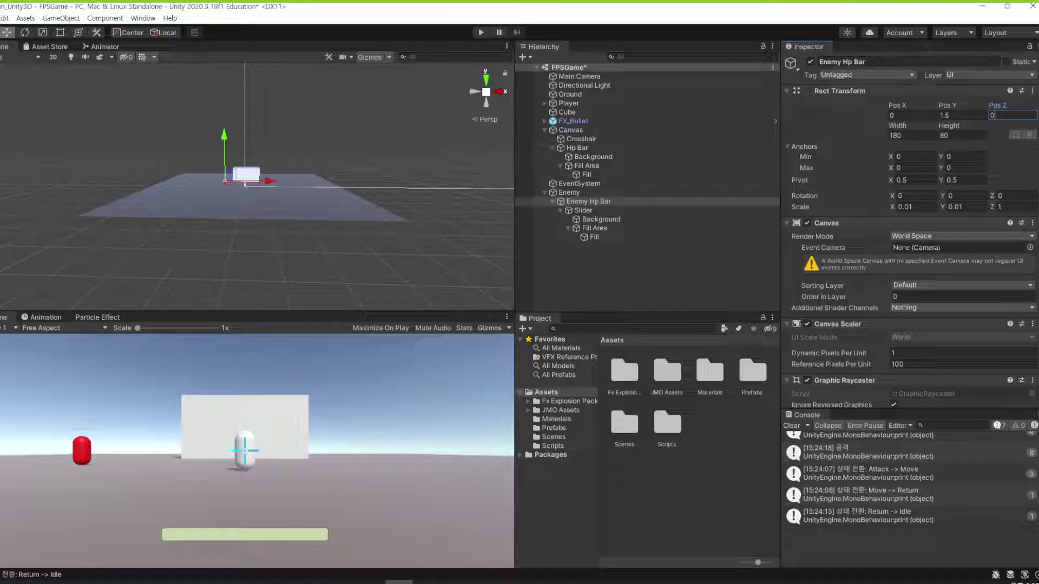
# Step: Set the height of the Slider under Enemy Hp Bar to 50 and check it in the game preview
pyautogui.click(574, 210)
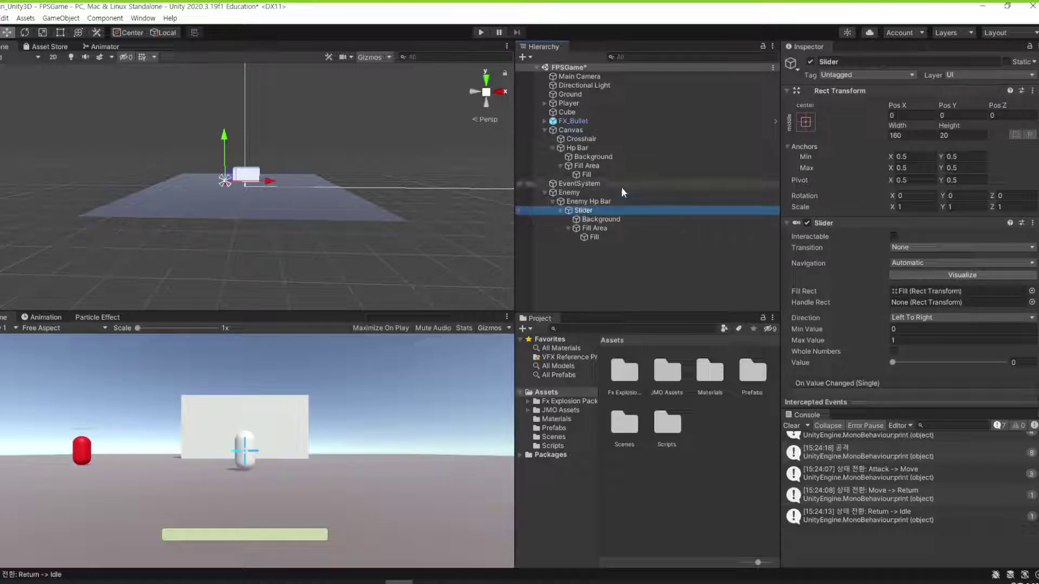
pyautogui.click(967, 135)
pyautogui.write('50')
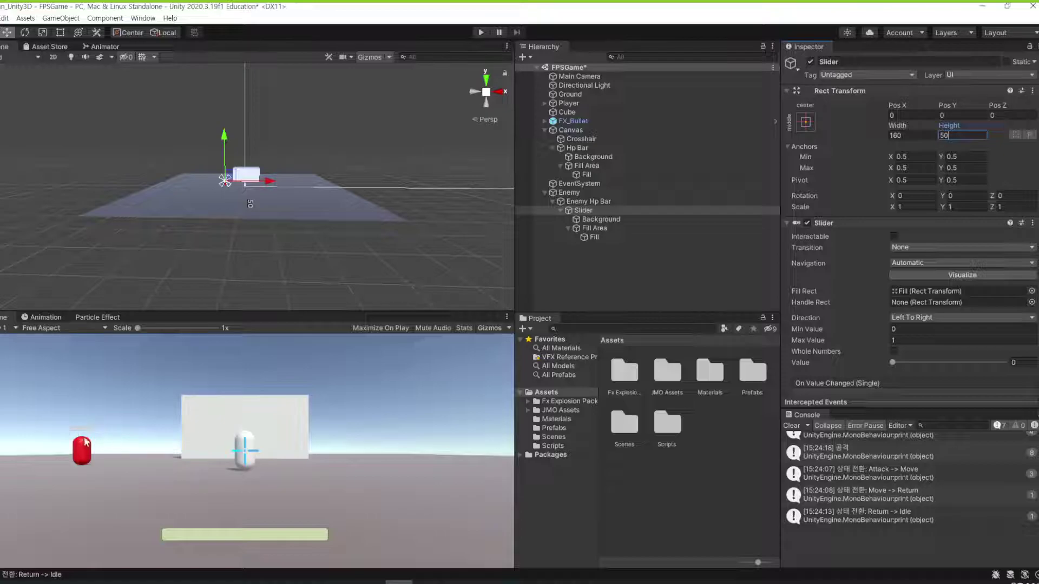
pyautogui.scroll(5, 71, 434)
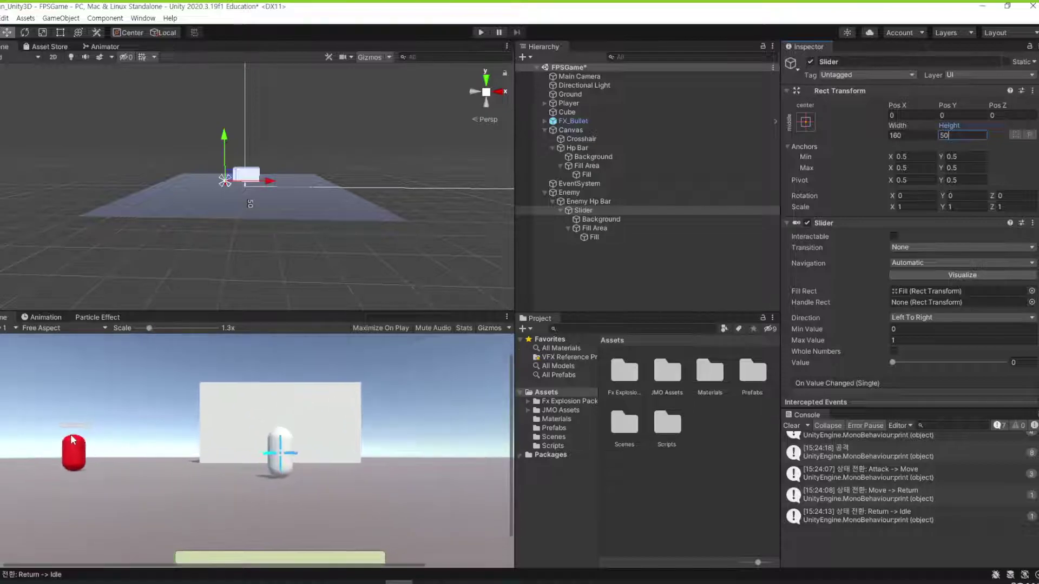
pyautogui.scroll(-5, 70, 434)
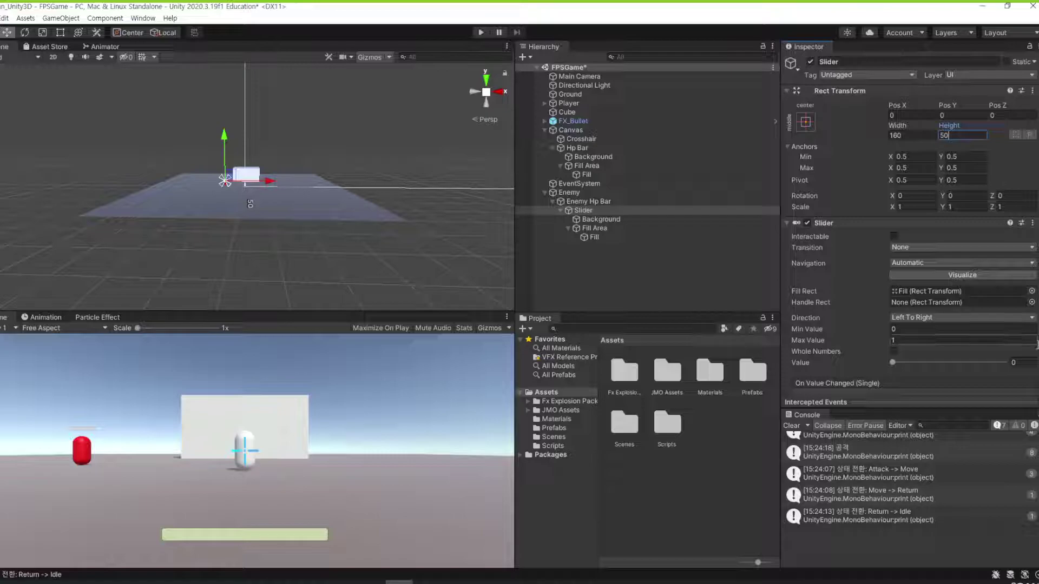
# Step: Save the scene, run the game to check the enemy's HP bar, and stop play mode
pyautogui.click(399, 396)
pyautogui.hotkey('ctrl', 's')
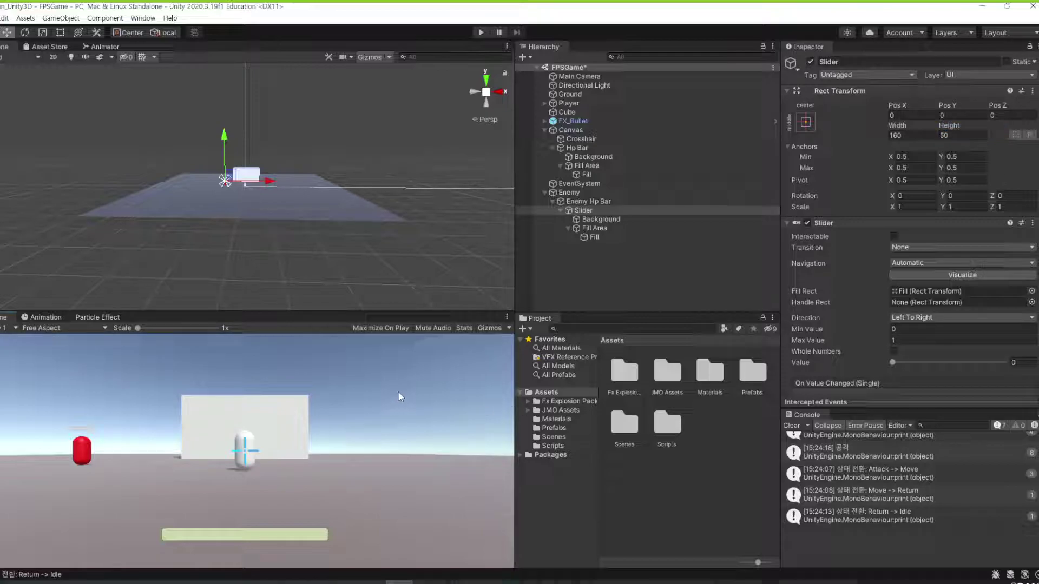
pyautogui.click(481, 34)
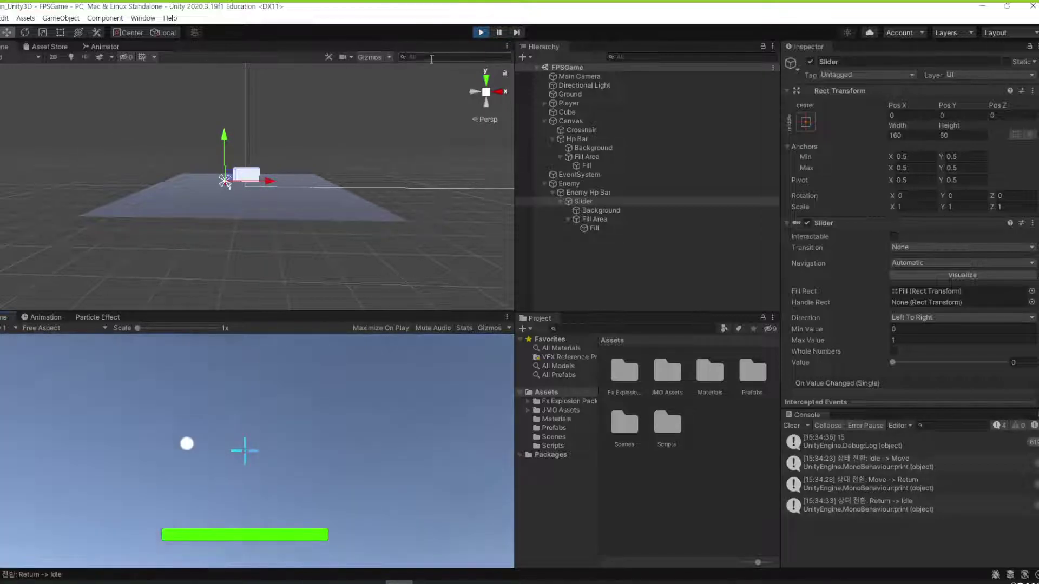
pyautogui.click(480, 33)
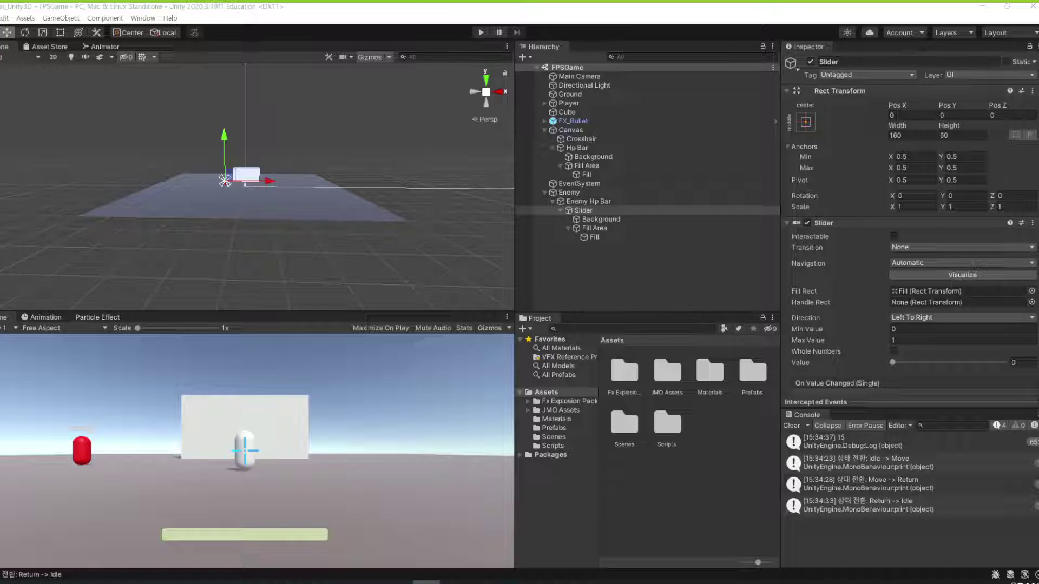
# Step: Open the EnemyFSM script from the project's Scripts folder in Visual Studio
pyautogui.click(559, 445)
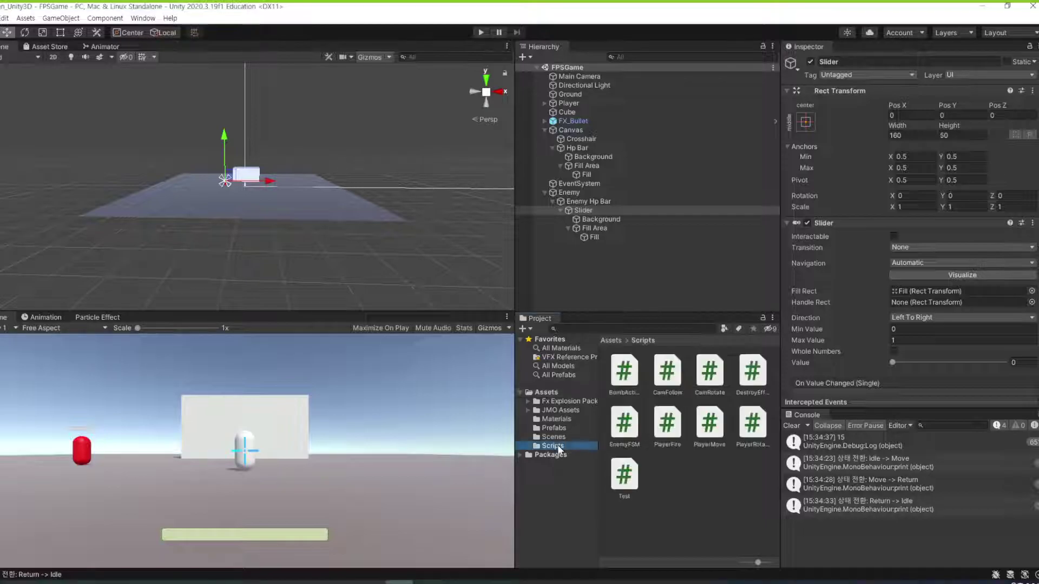
pyautogui.click(630, 436)
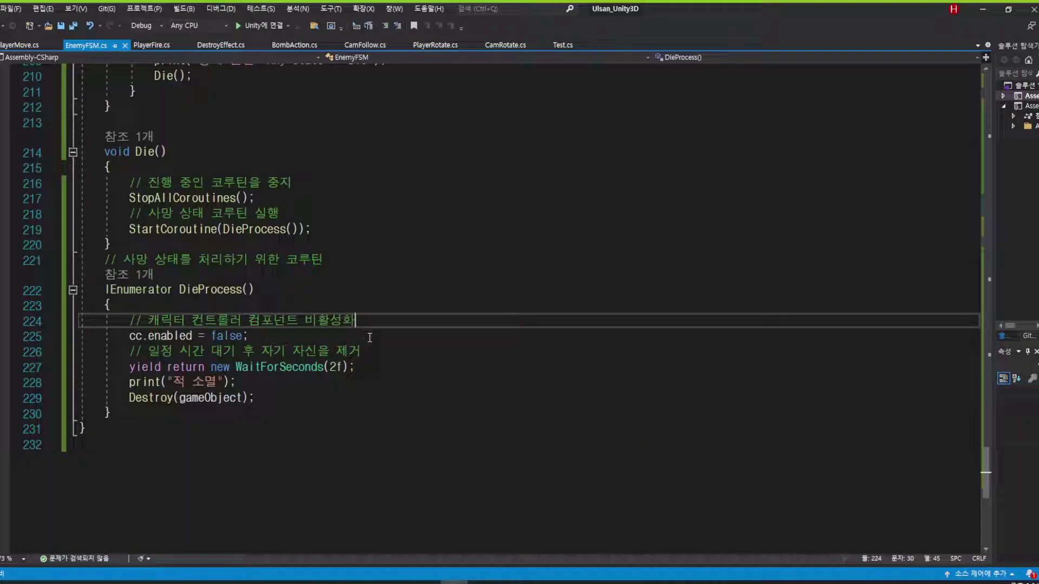
pyautogui.click(439, 342)
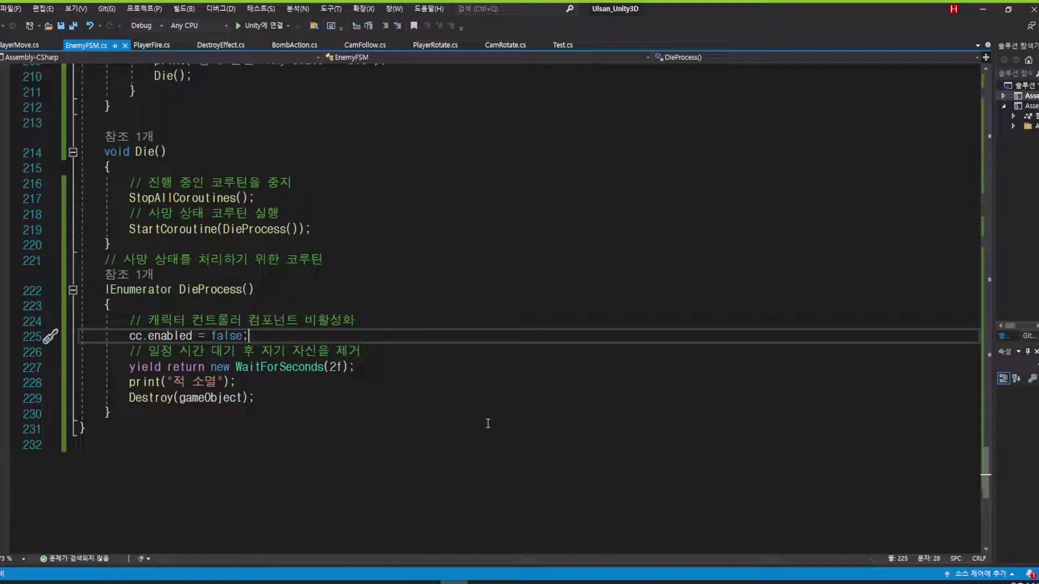
# Step: Add "using UnityEngine.UI;" below the existing using directives in EnemyFSM.cs and save the script
pyautogui.scroll(20, 488, 423)
pyautogui.click(373, 118)
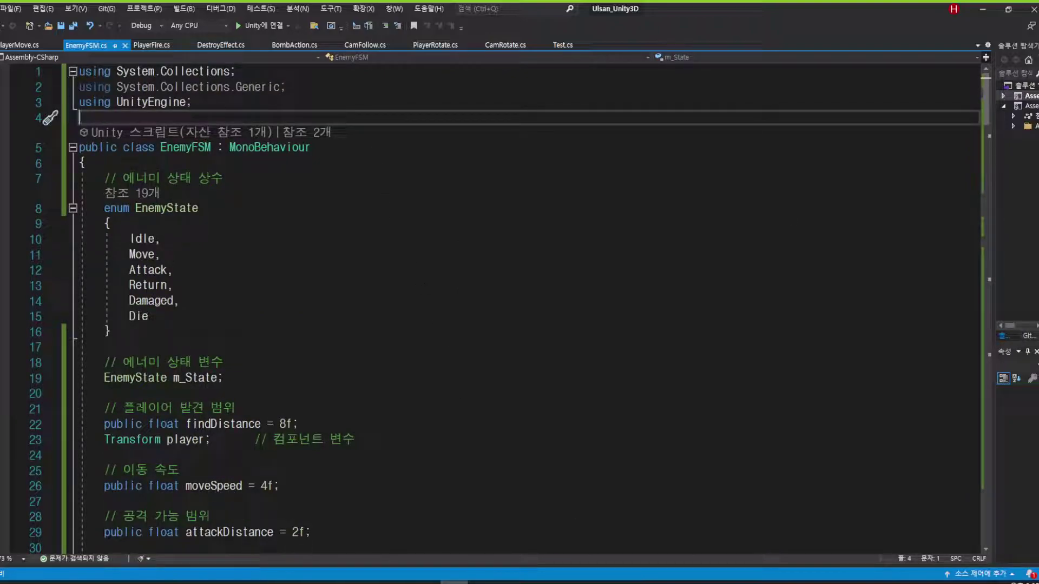
pyautogui.hotkey('alt', 'Tab')
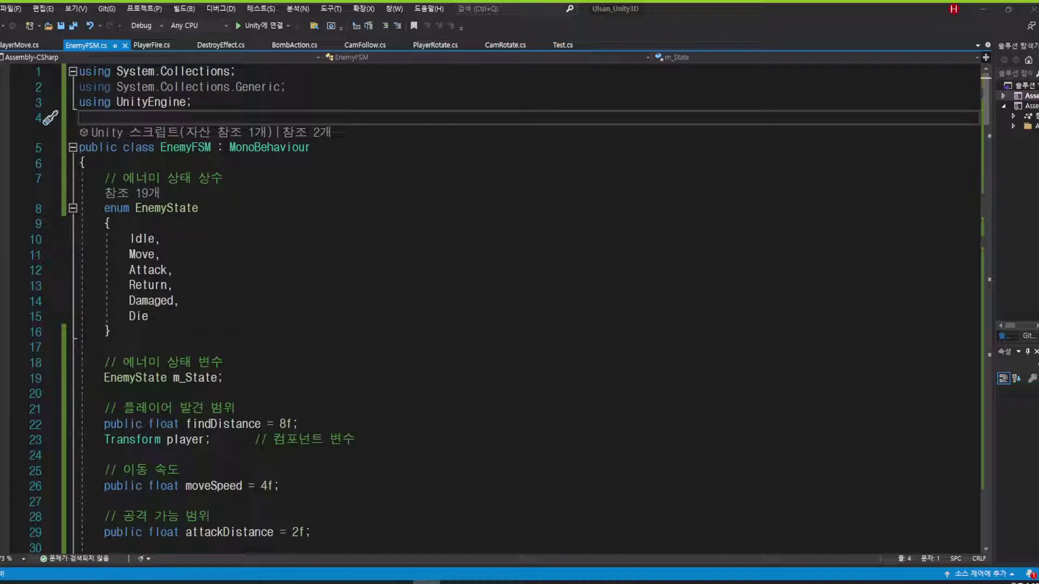
pyautogui.click(251, 103)
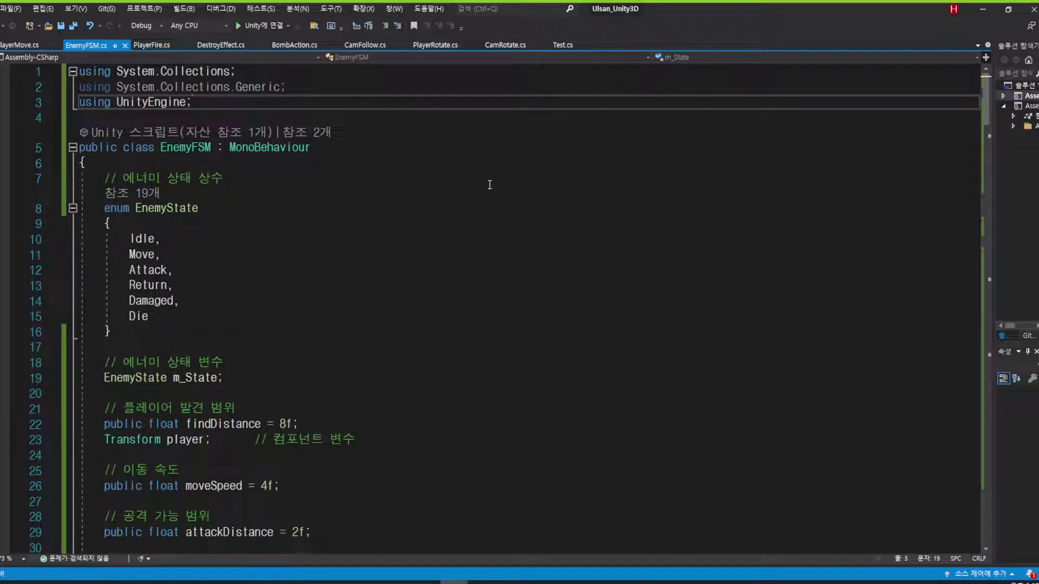
pyautogui.press('Return')
pyautogui.write('u')
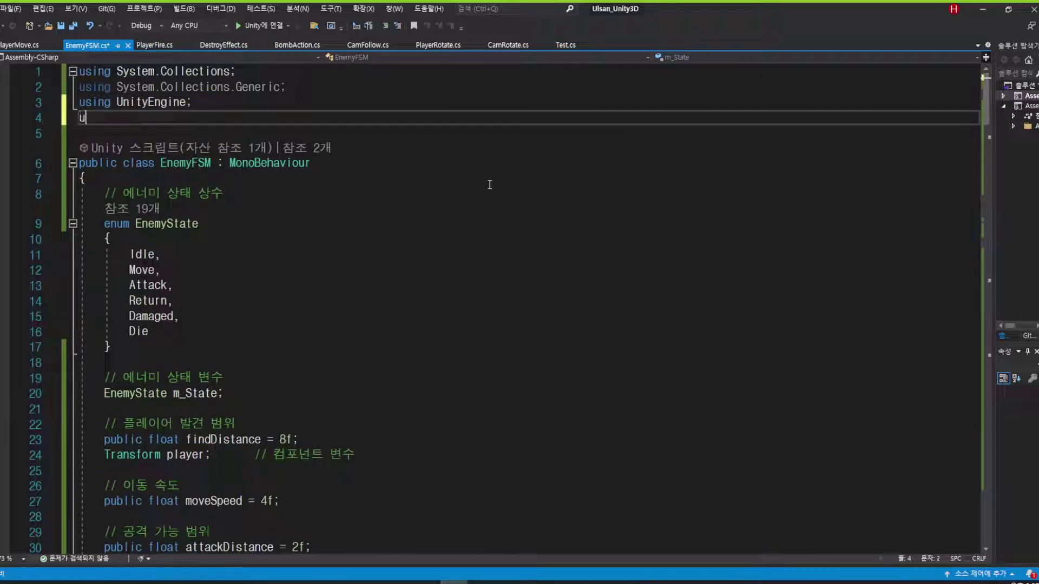
pyautogui.write('sing Unity')
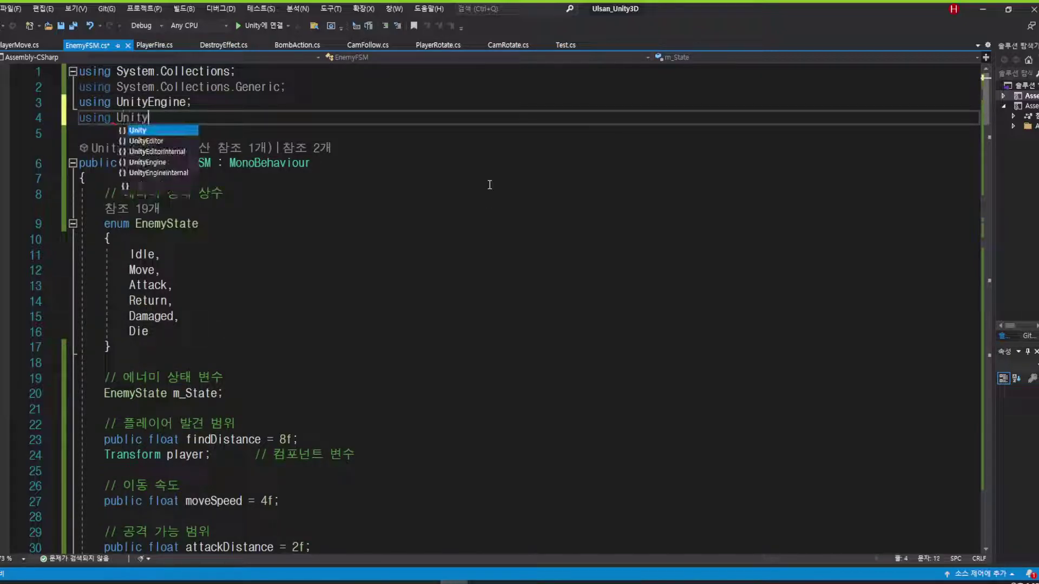
pyautogui.write('Engine')
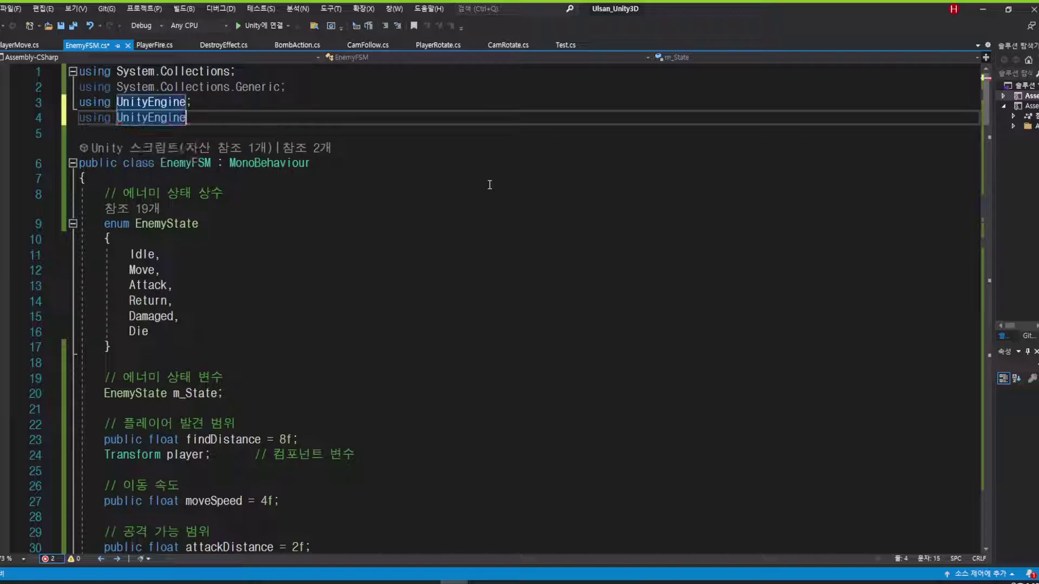
pyautogui.write('.UI;')
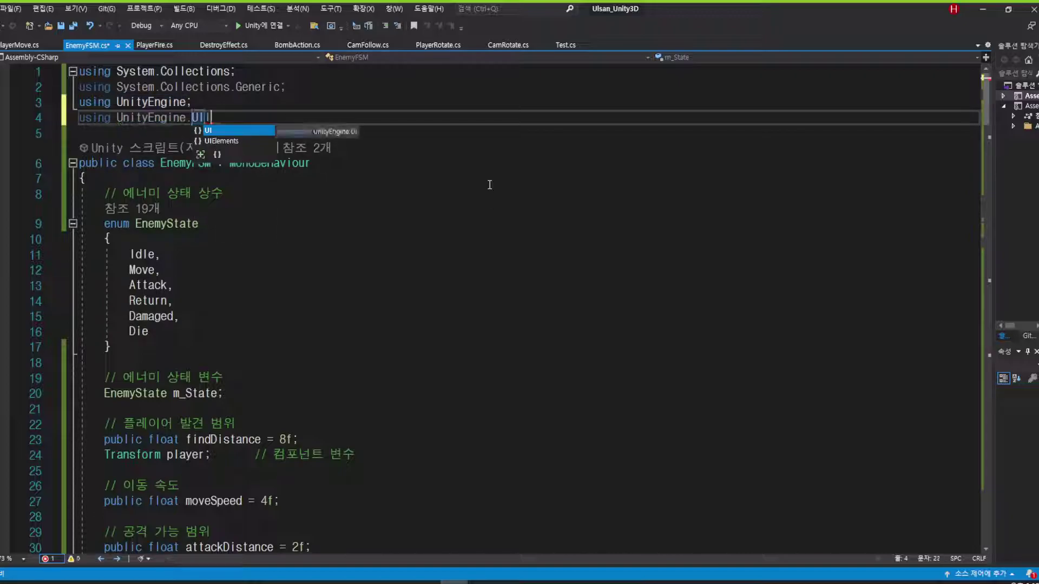
pyautogui.hotkey('ctrl', 's')
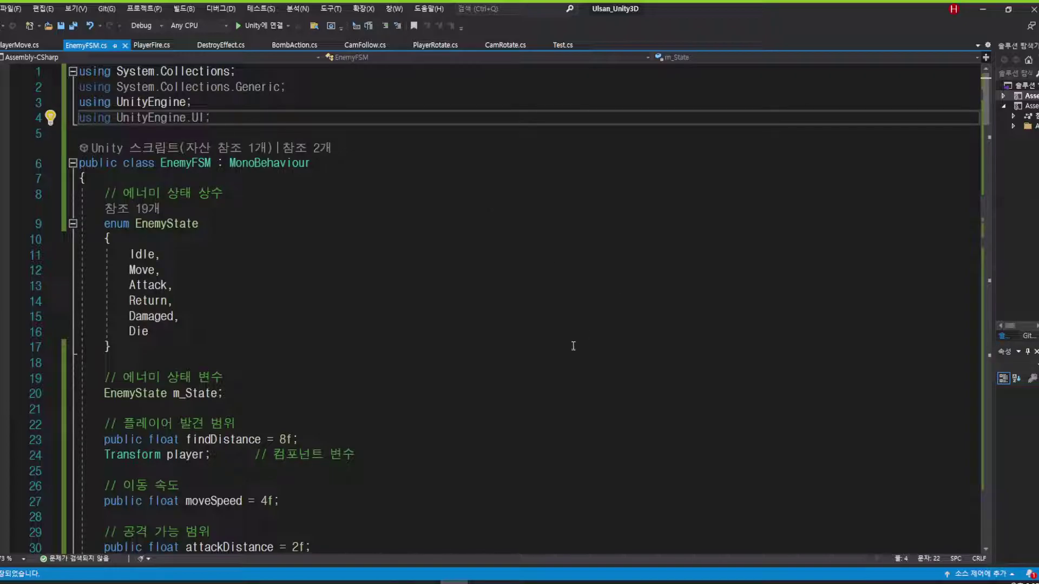
# Step: Start a new comment line below the maxHp declaration in EnemyFSM.cs, leaving one blank line between them
pyautogui.hotkey('alt', 'Tab')
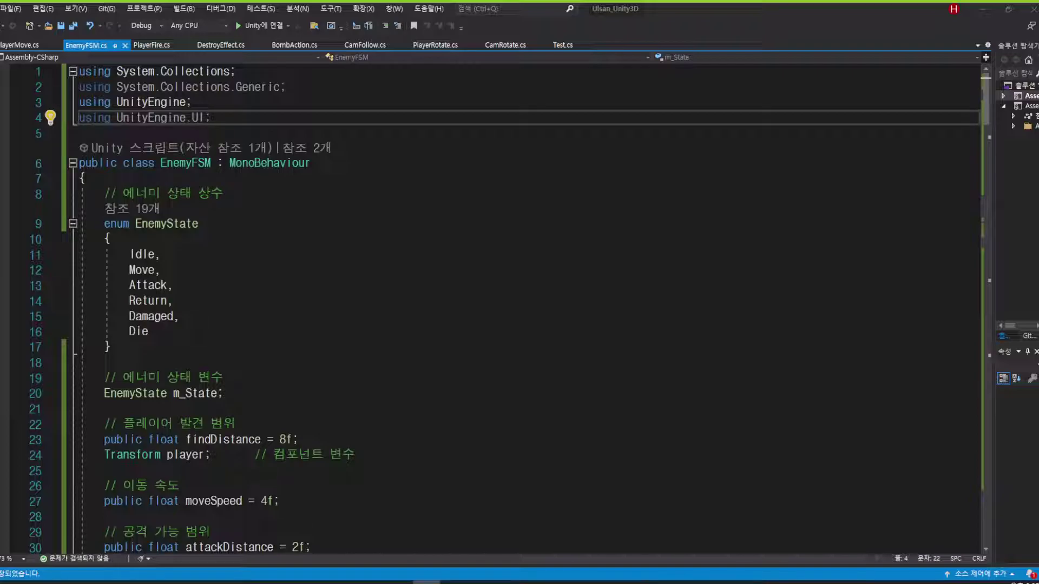
pyautogui.click(365, 318)
pyautogui.scroll(-8, 348, 318)
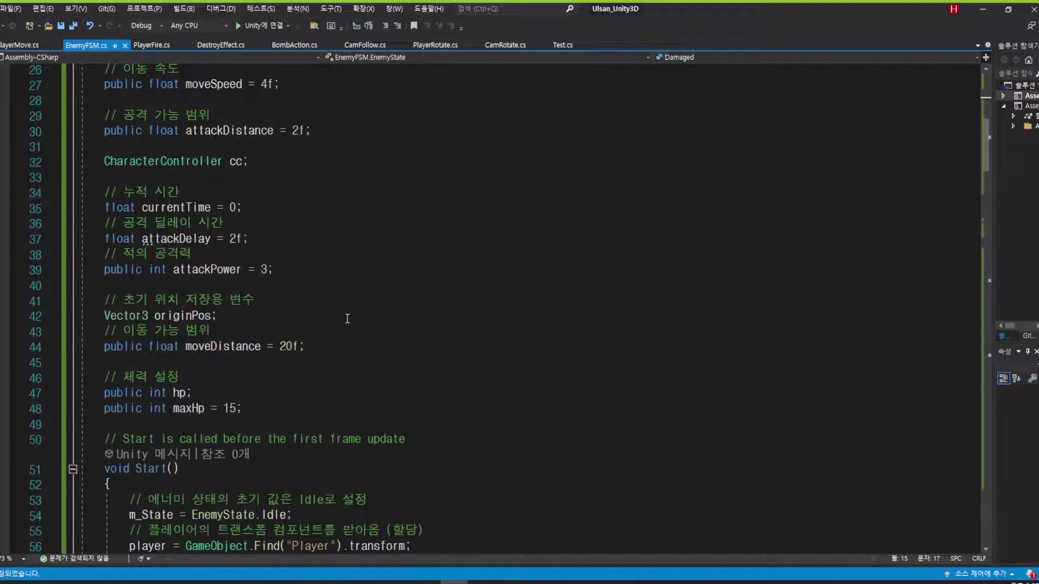
pyautogui.scroll(-2, 348, 318)
pyautogui.click(239, 317)
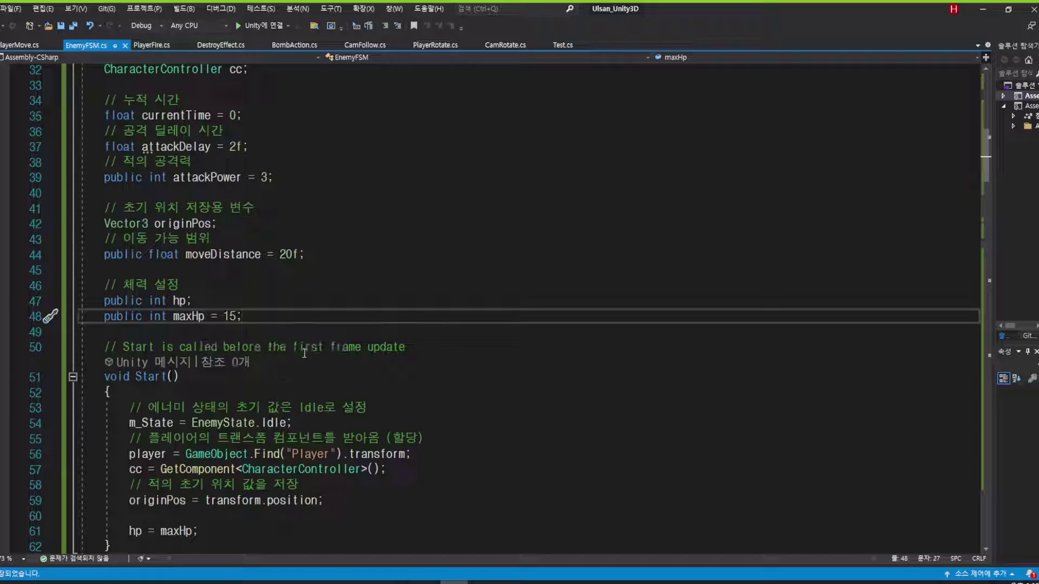
pyautogui.scroll(-1, 506, 307)
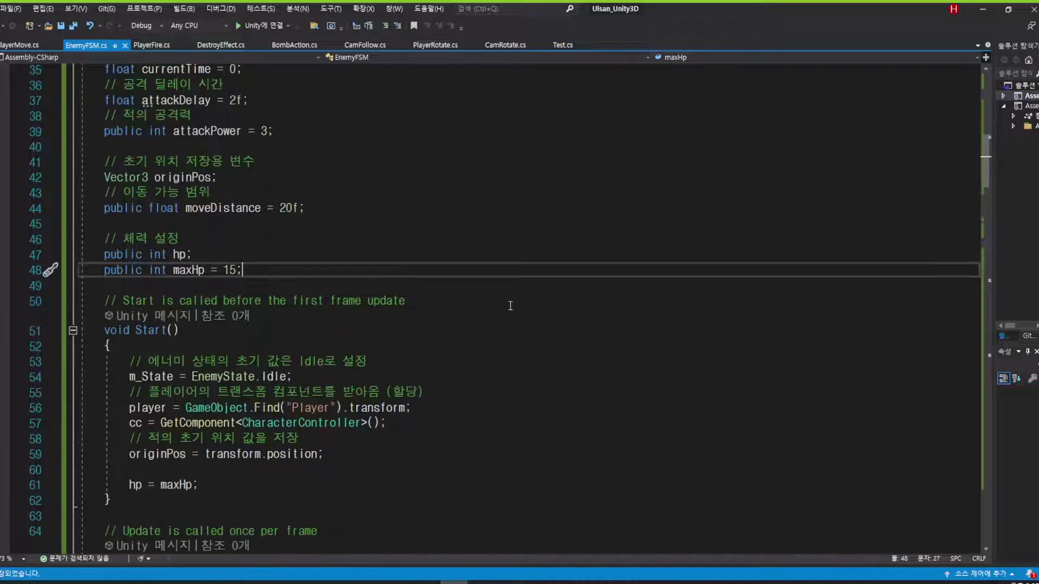
pyautogui.press('Return')
pyautogui.press('Return')
pyautogui.write('//')
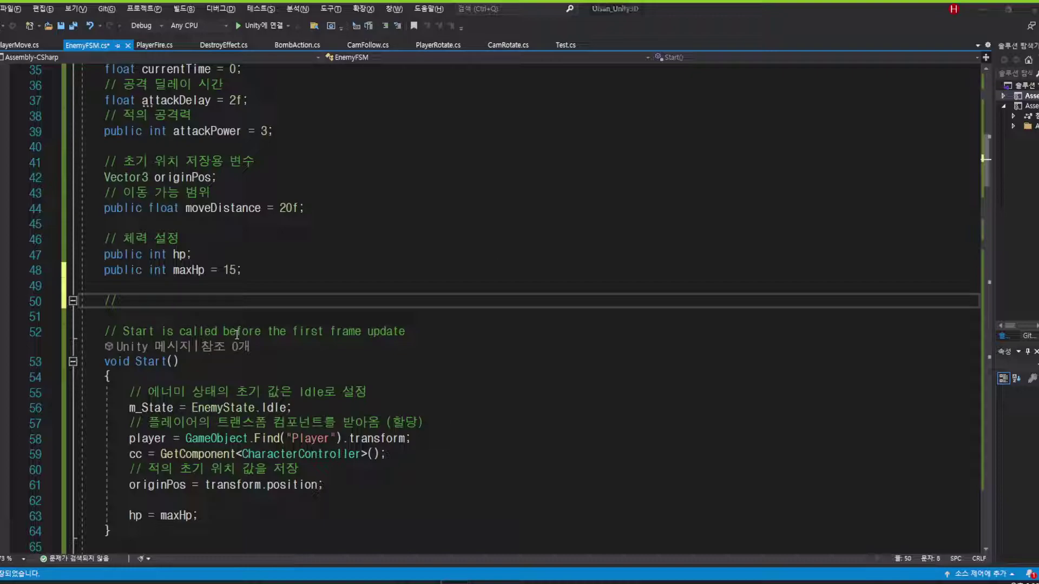
# Step: Switch to Unity and examine the Player's script components and child objects, then the Fill Area and Fill of the Canvas Hp Bar
pyautogui.hotkey('alt', 'Tab')
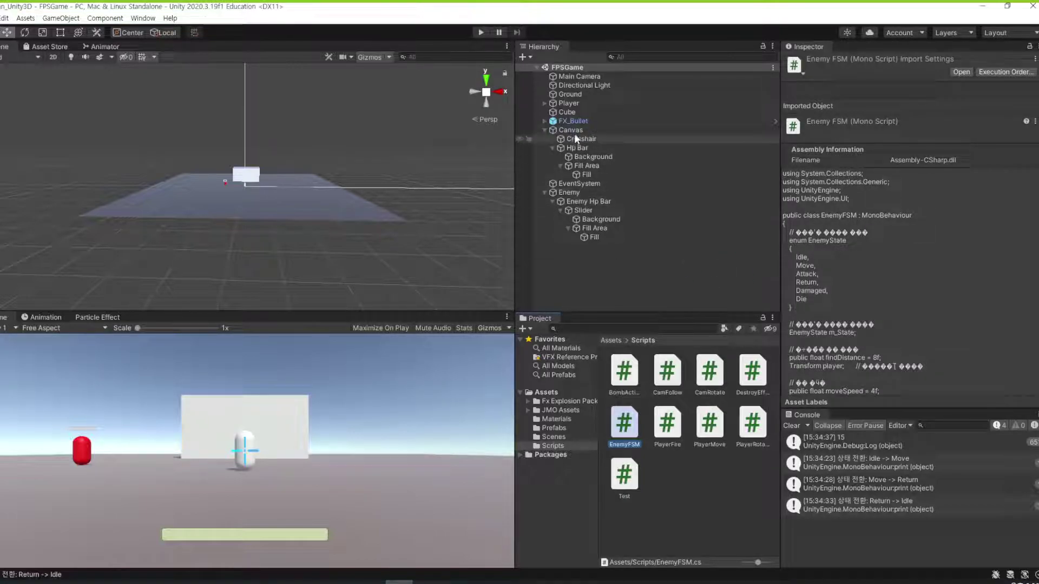
pyautogui.click(575, 102)
pyautogui.scroll(-5, 876, 311)
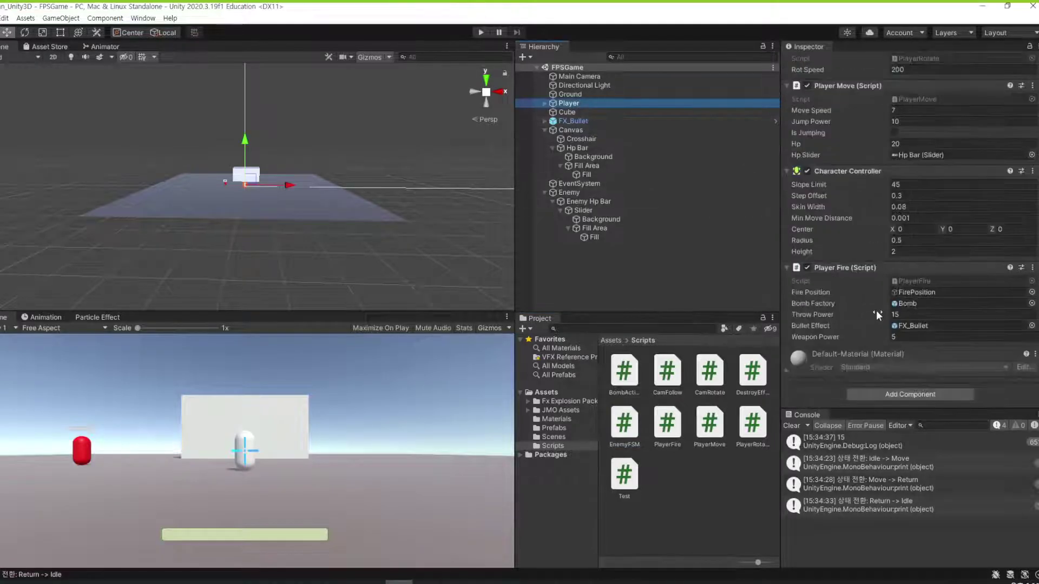
pyautogui.click(545, 103)
pyautogui.click(569, 112)
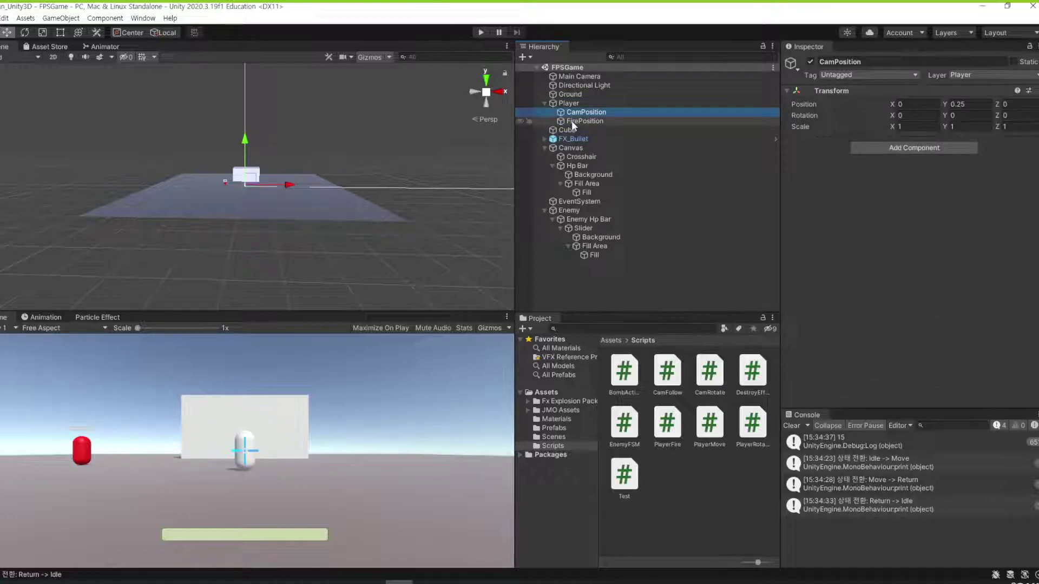
pyautogui.click(544, 103)
pyautogui.click(593, 190)
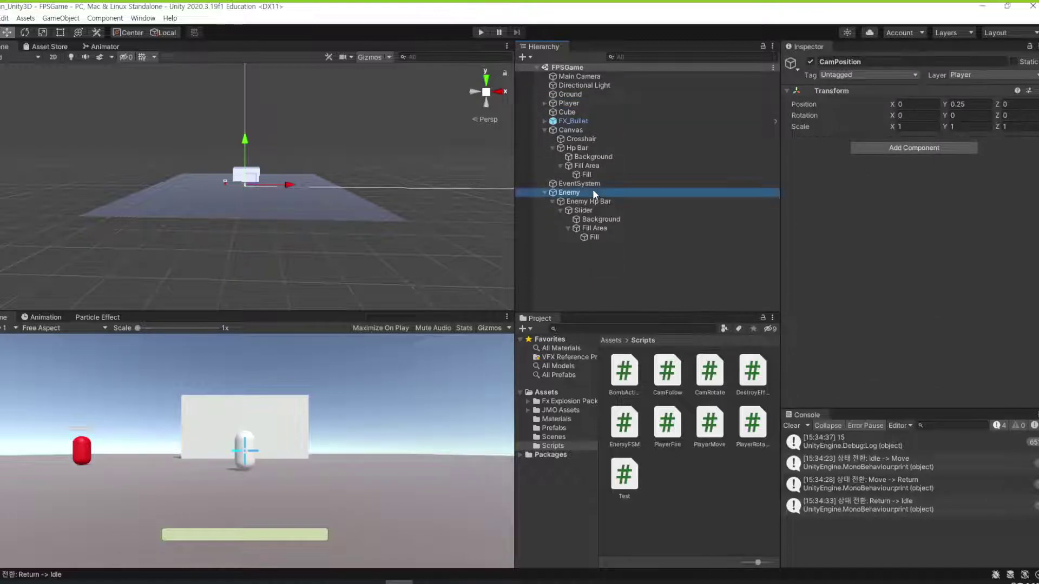
pyautogui.click(594, 166)
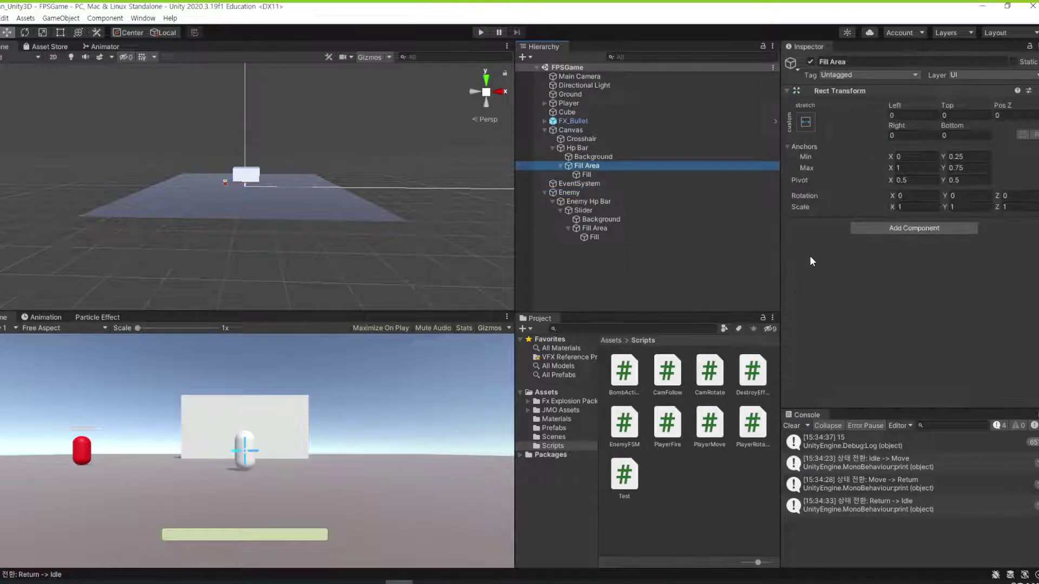
pyautogui.click(606, 174)
pyautogui.scroll(-2, 910, 216)
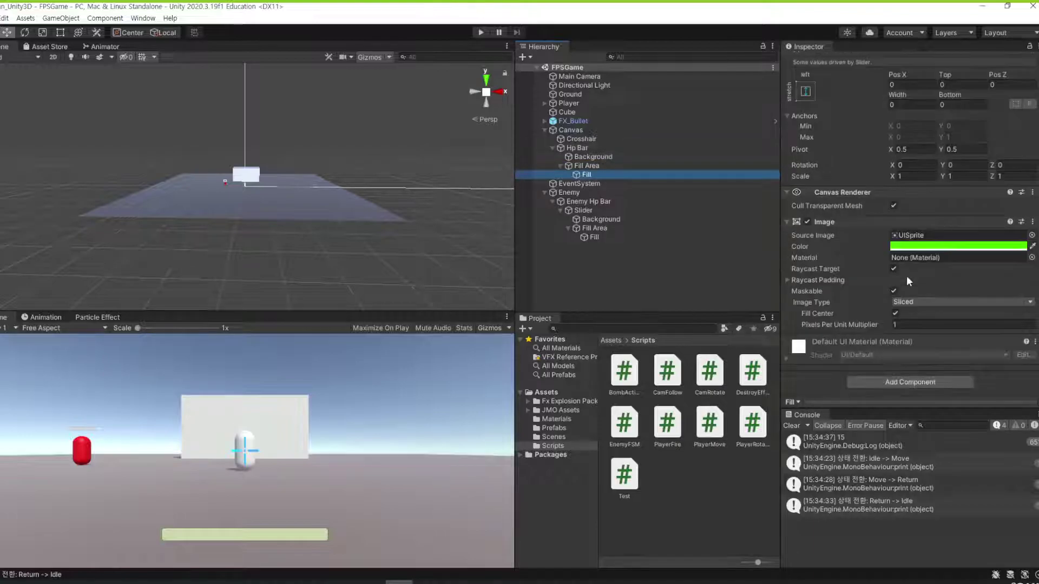
pyautogui.click(592, 121)
# Step: Run the game, check which object the Player Move script's Hp Slider references, and stop play mode
pyautogui.click(479, 34)
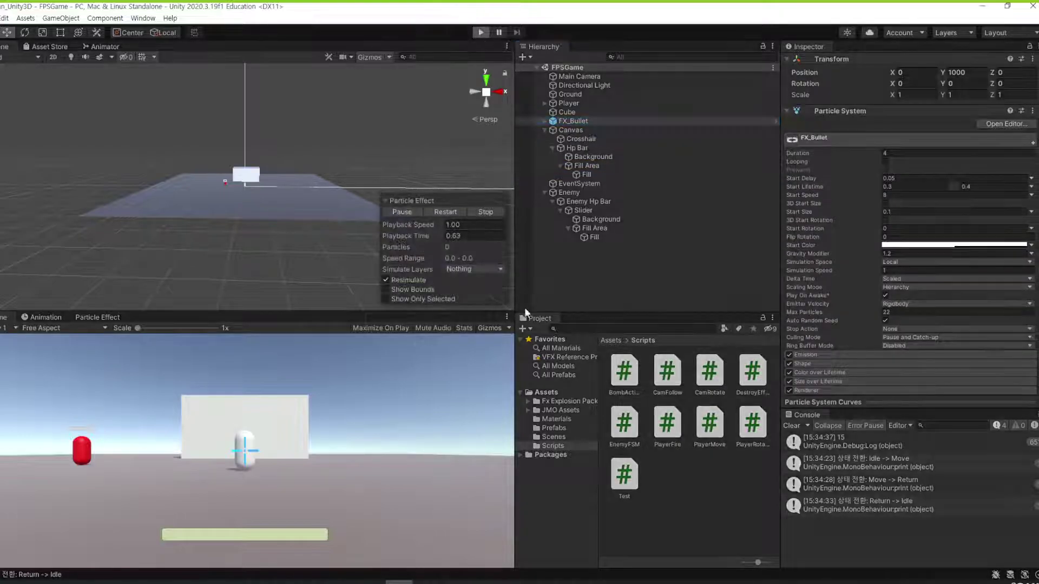
pyautogui.click(599, 103)
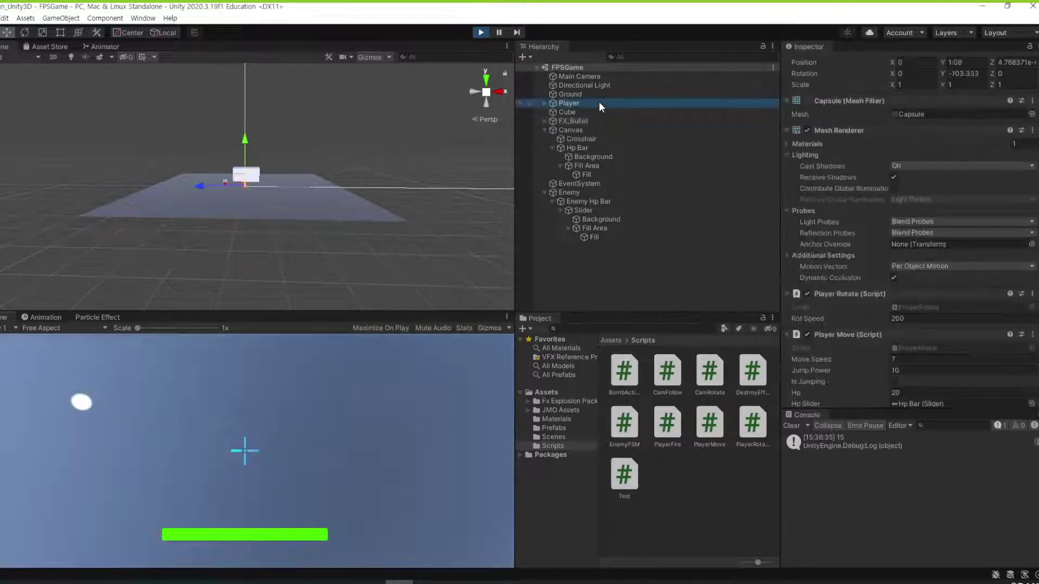
pyautogui.scroll(-10, 930, 217)
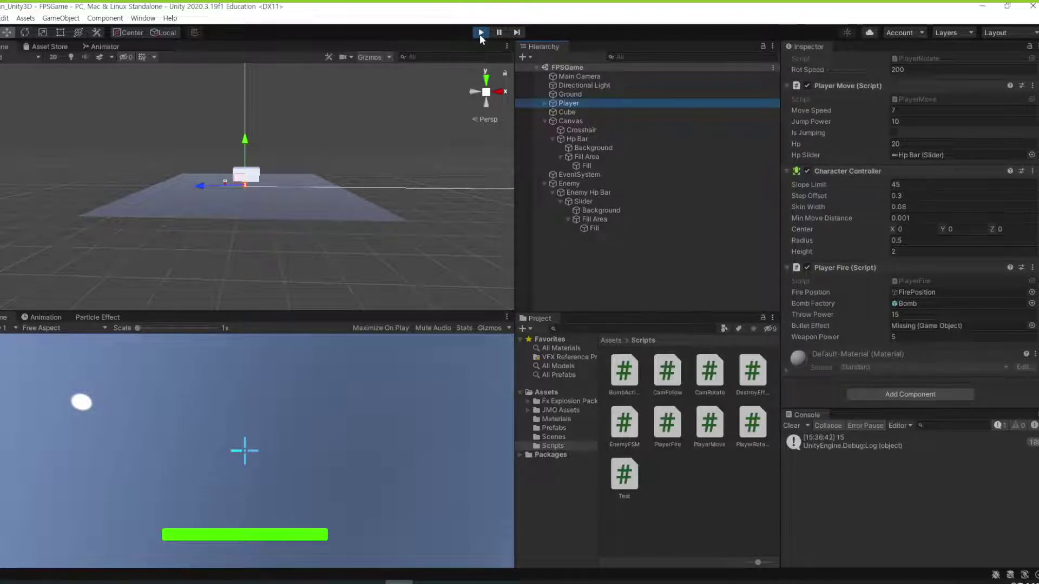
pyautogui.click(904, 155)
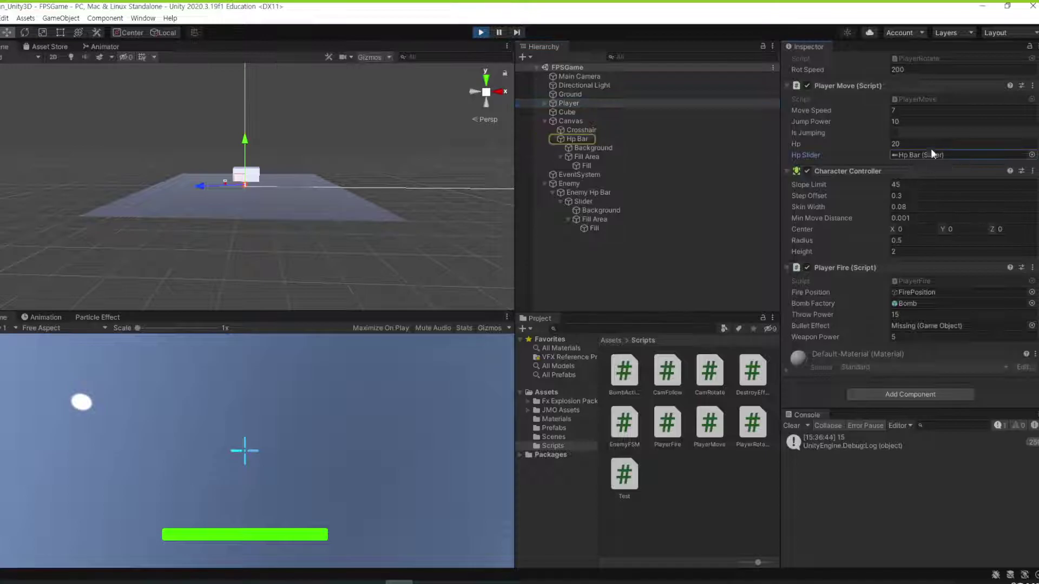
pyautogui.click(480, 34)
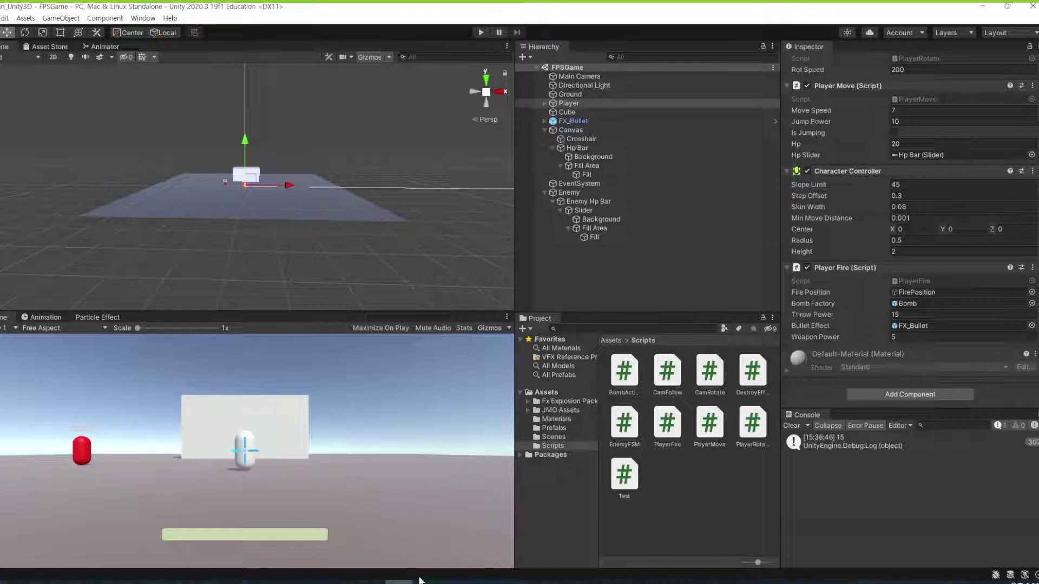
# Step: Back in Visual Studio, complete the comment as "// 적 hp Slider 변수", declare "public Slider hpSlider;" beneath it, and save the script
pyautogui.click(455, 582)
pyautogui.click(335, 316)
pyautogui.click(334, 299)
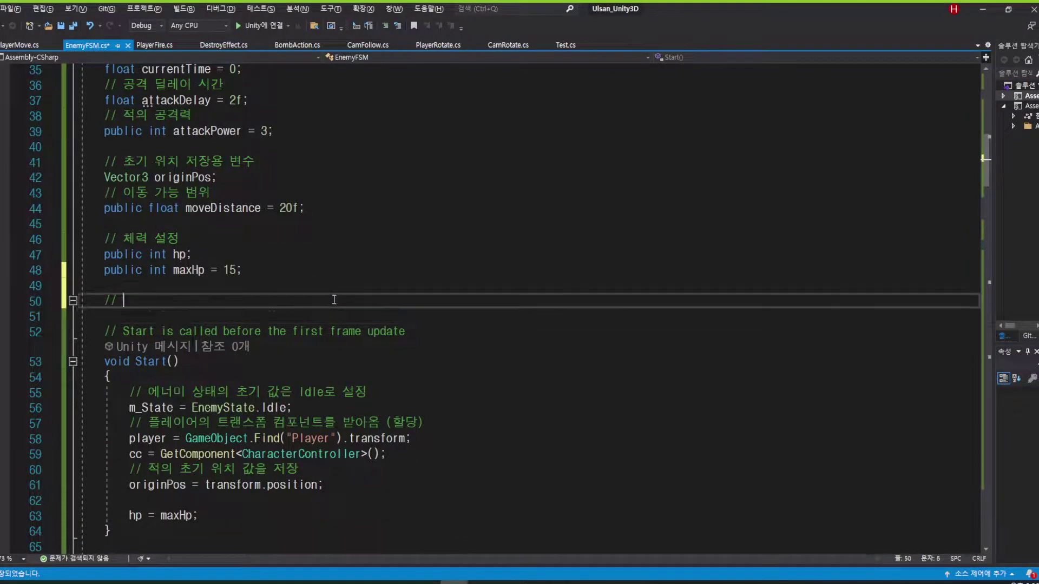
pyautogui.write('적 ')
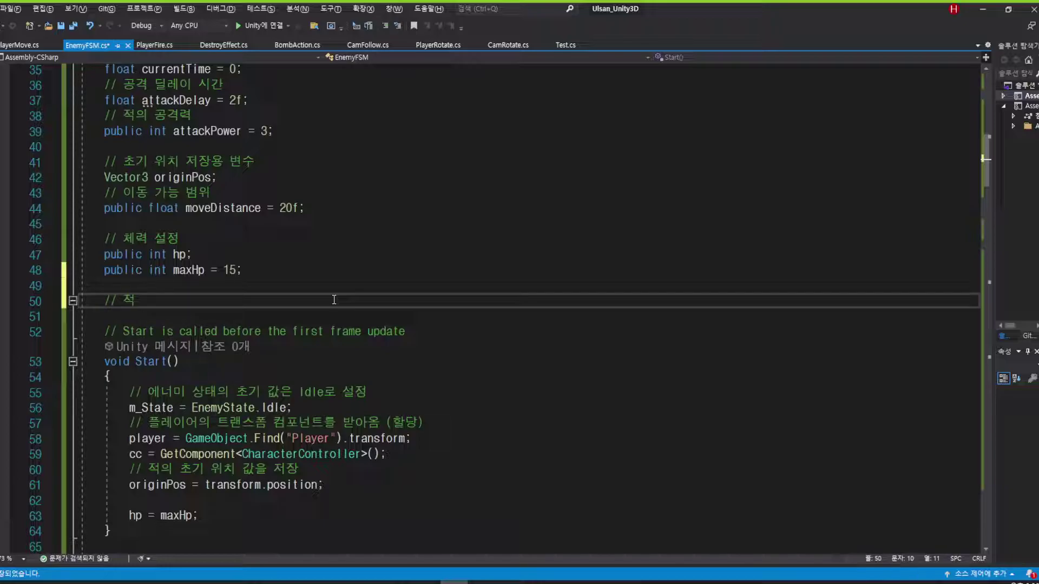
pyautogui.write('hp Slider 변수')
pyautogui.press('Return')
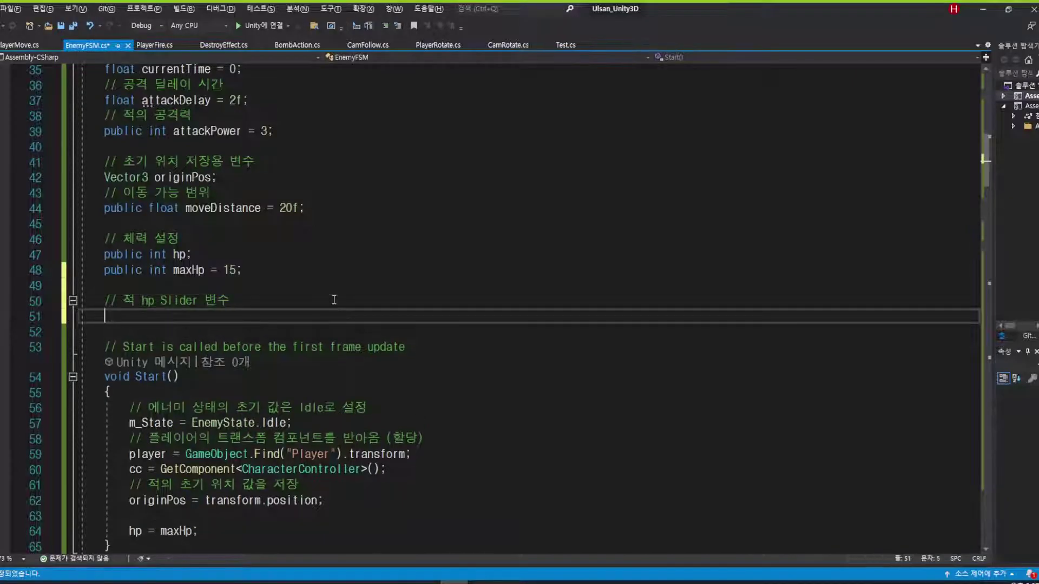
pyautogui.write('public Slider ')
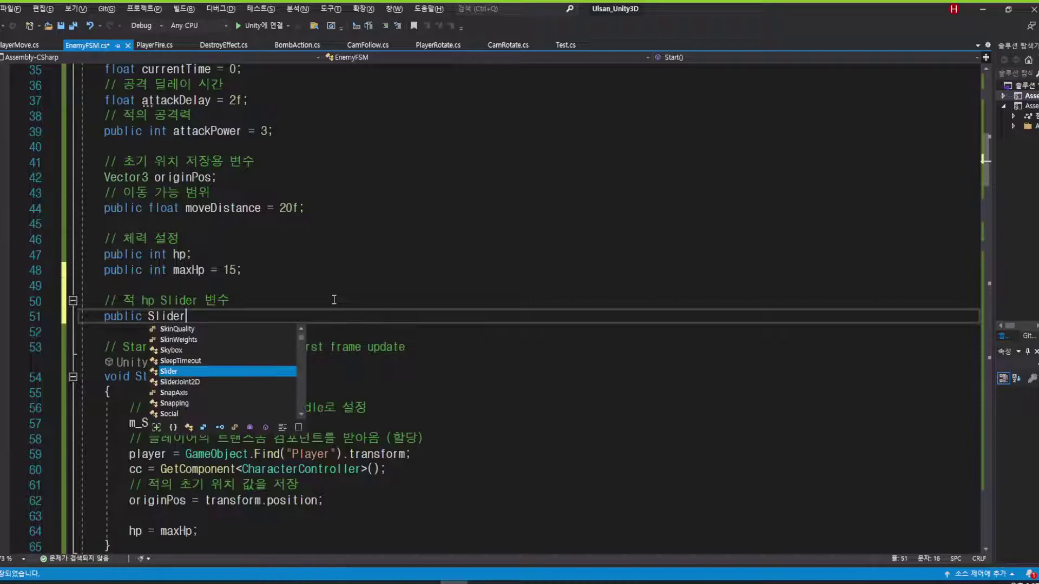
pyautogui.write('hpSlider;')
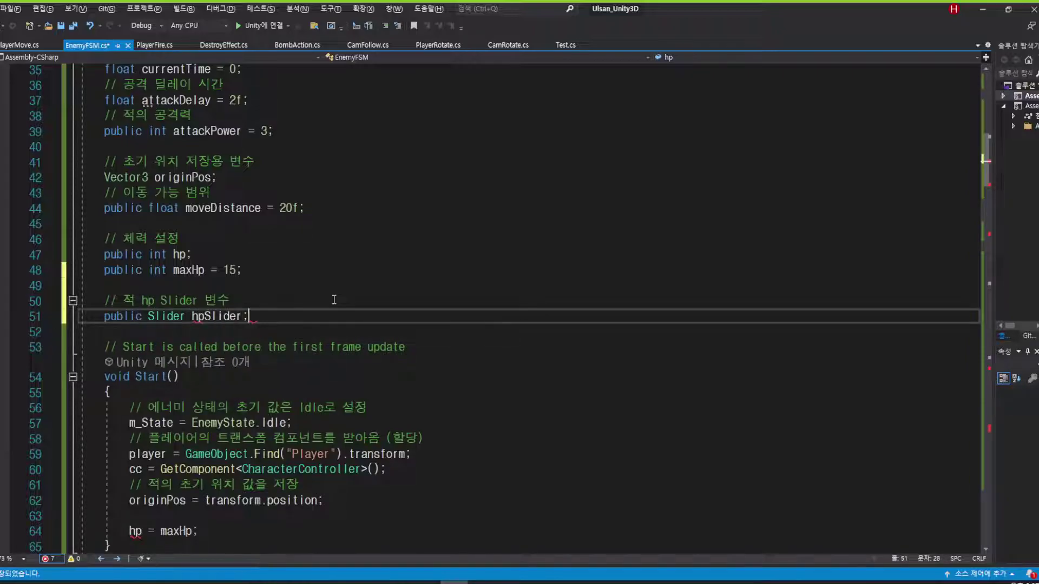
pyautogui.hotkey('ctrl', 's')
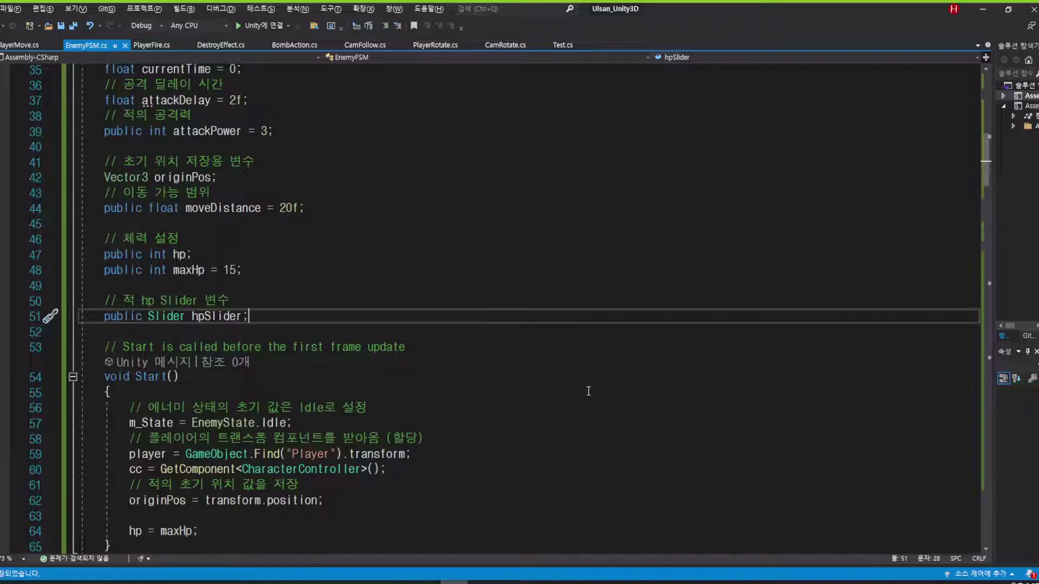
# Step: Add the comment "// 현재 체력의 비율을 슬라이더의 값에 반영" after Debug.Log(hp) at the end of the Update method
pyautogui.scroll(-2, 589, 391)
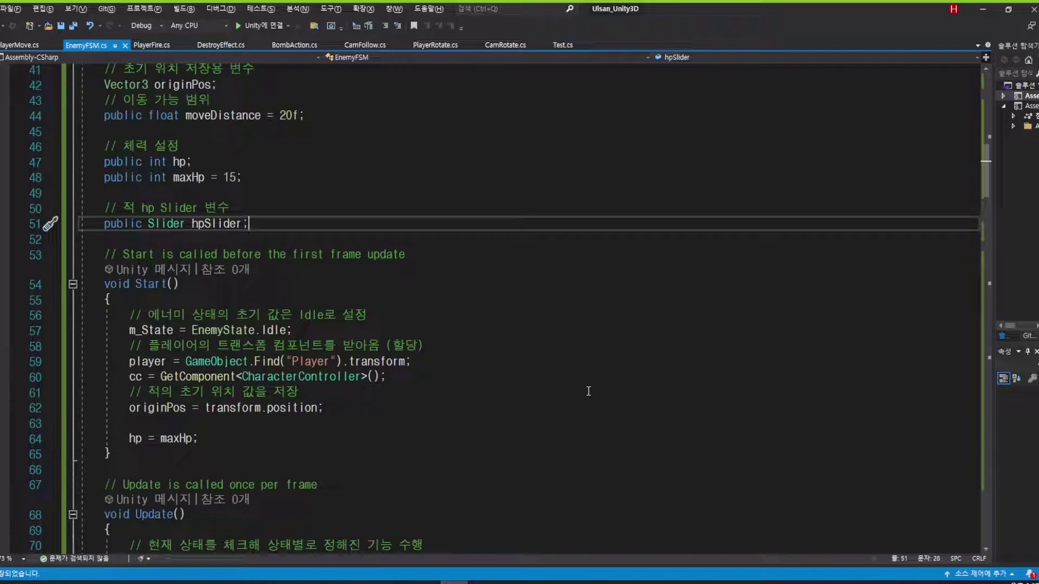
pyautogui.scroll(-9, 588, 390)
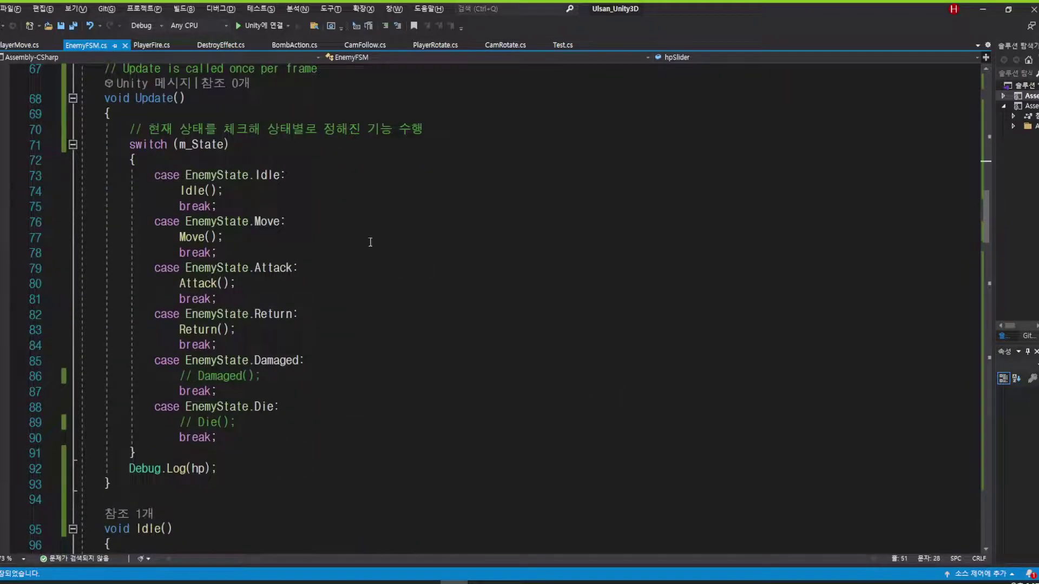
pyautogui.scroll(-2, 223, 232)
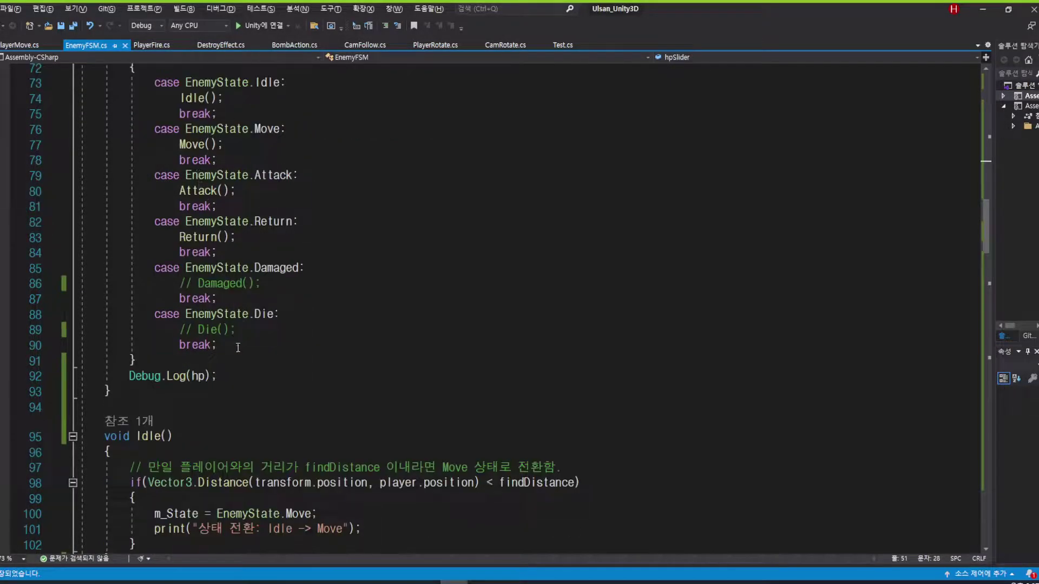
pyautogui.scroll(2, 182, 222)
pyautogui.doubleClick(158, 96)
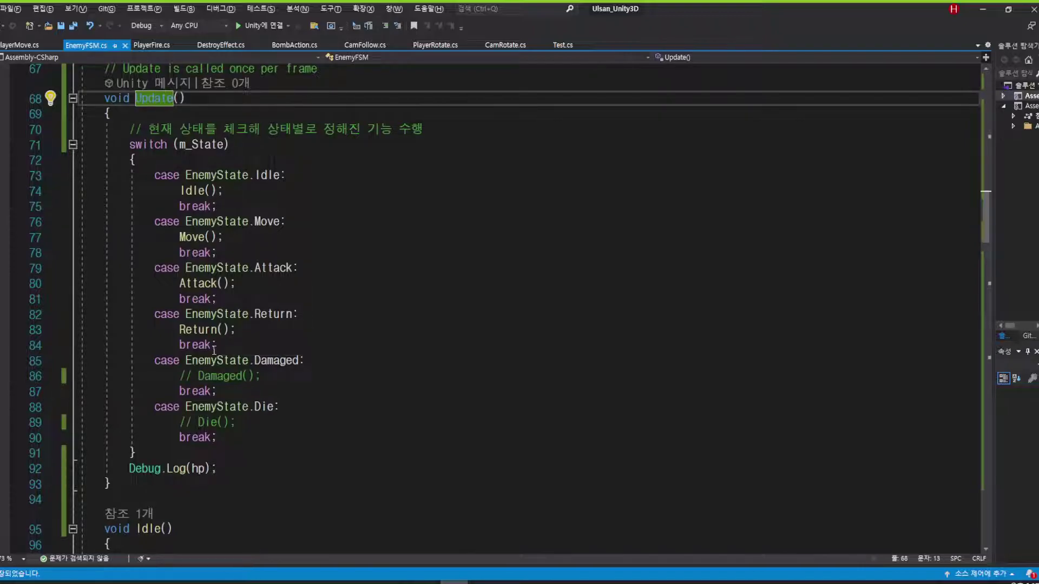
pyautogui.click(251, 470)
pyautogui.scroll(-3, 314, 467)
pyautogui.press('Return')
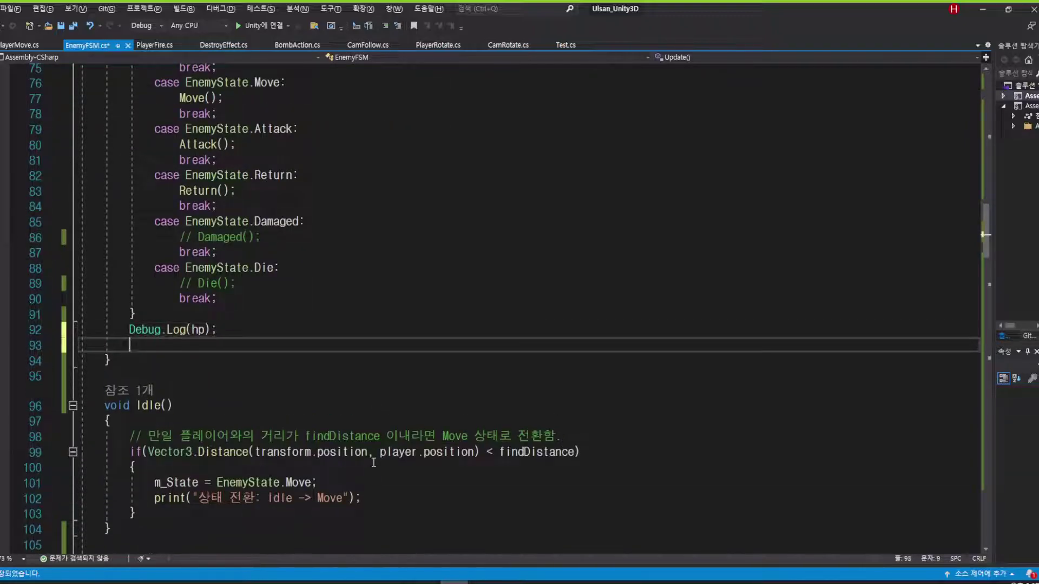
pyautogui.press('Return')
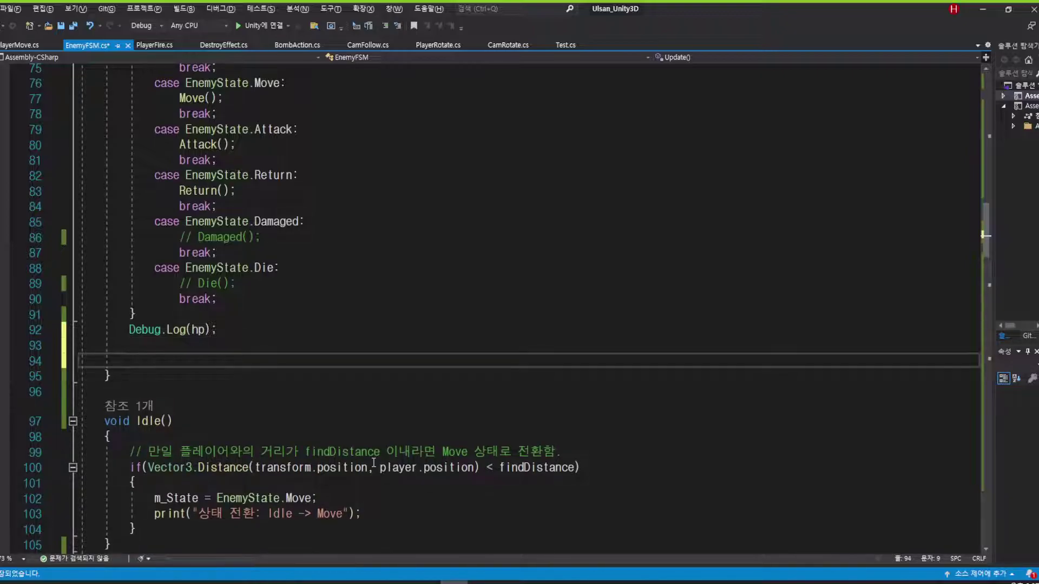
pyautogui.write('// 현재 체력')
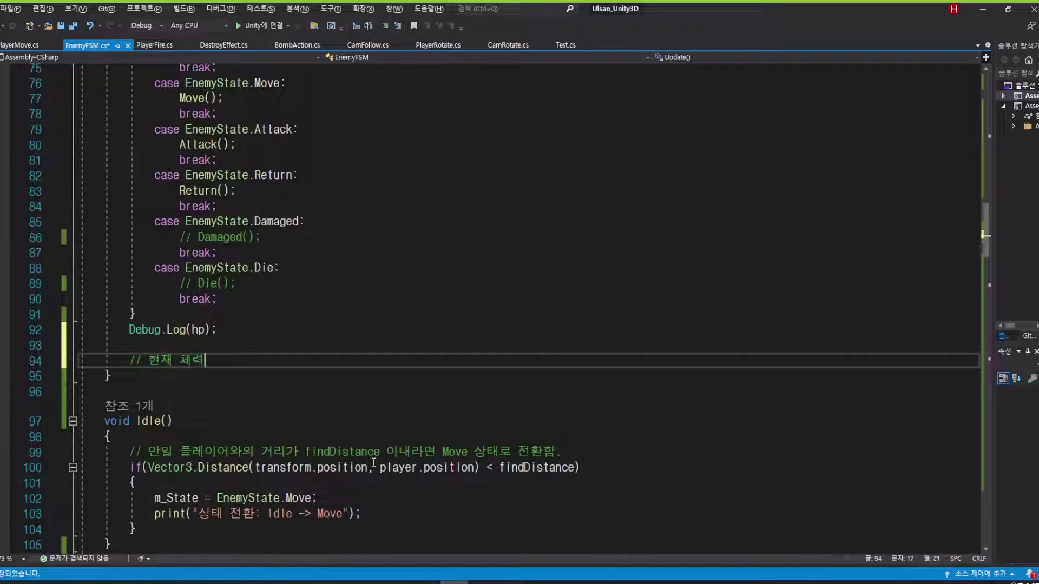
pyautogui.write('의 비율을 슬라이')
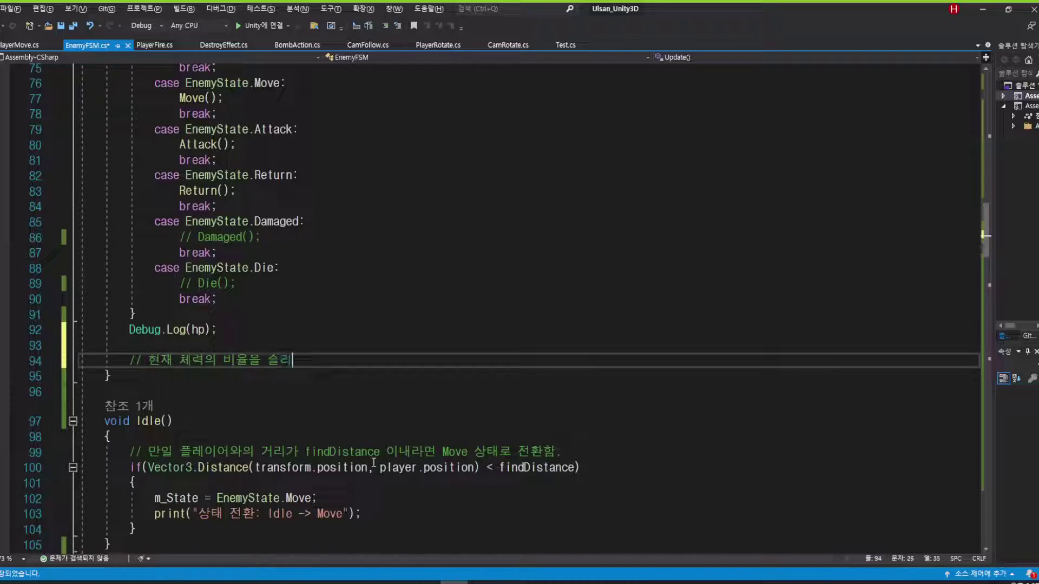
pyautogui.write('더의 값에 반영')
pyautogui.press('Return')
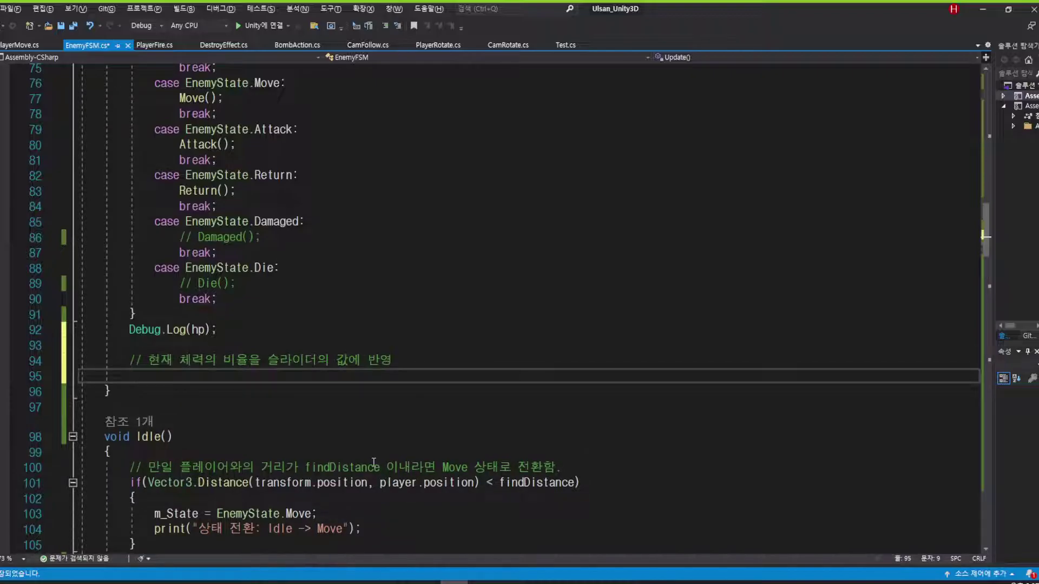
# Step: Under the slider comment in Update, add "hpSlider.value = (float)hp / (float)maxHp;" and save the script
pyautogui.scroll(-1, 373, 463)
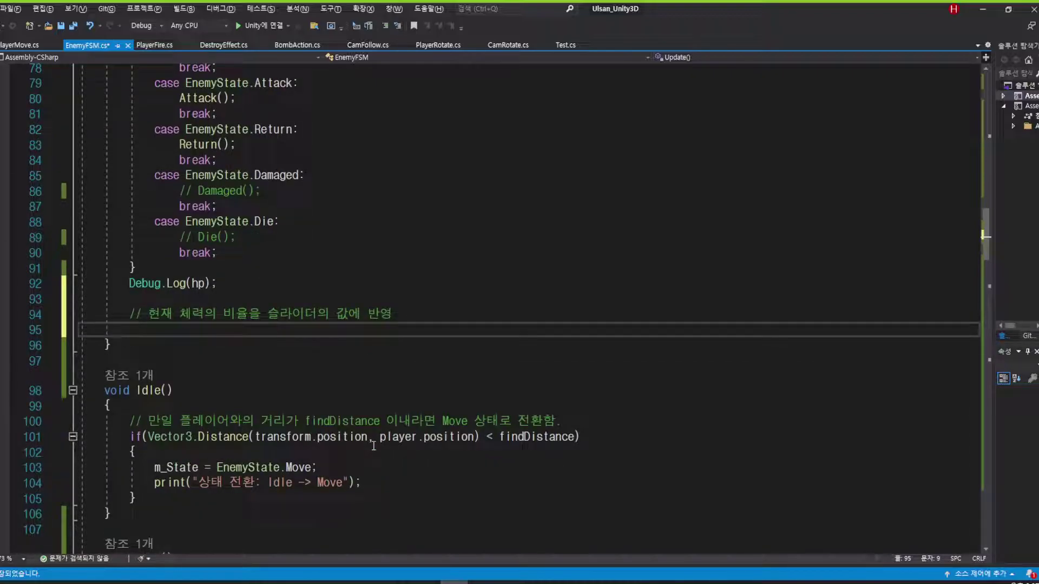
pyautogui.write('hpSlider.')
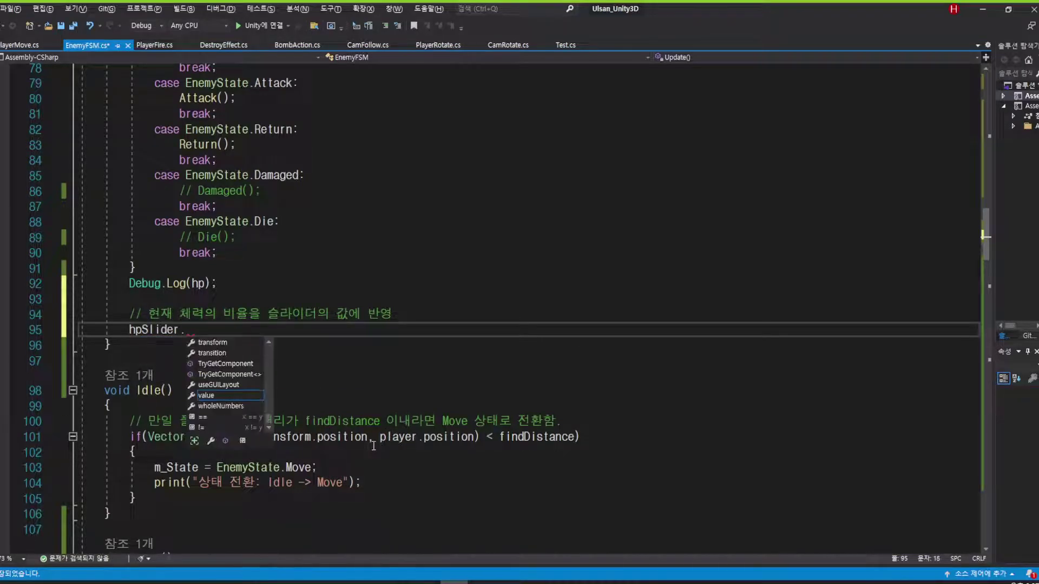
pyautogui.write('value')
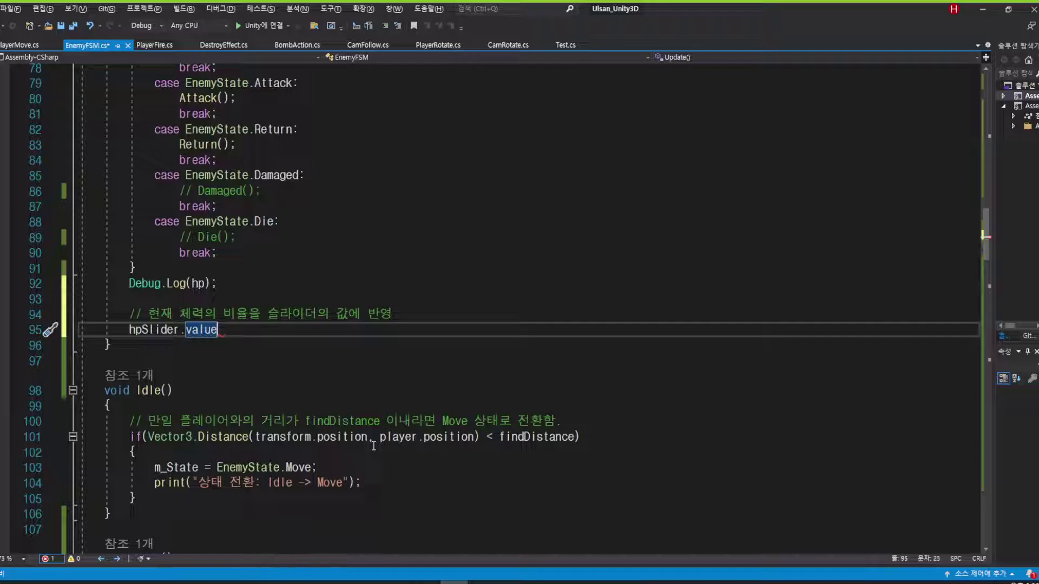
pyautogui.write('= ')
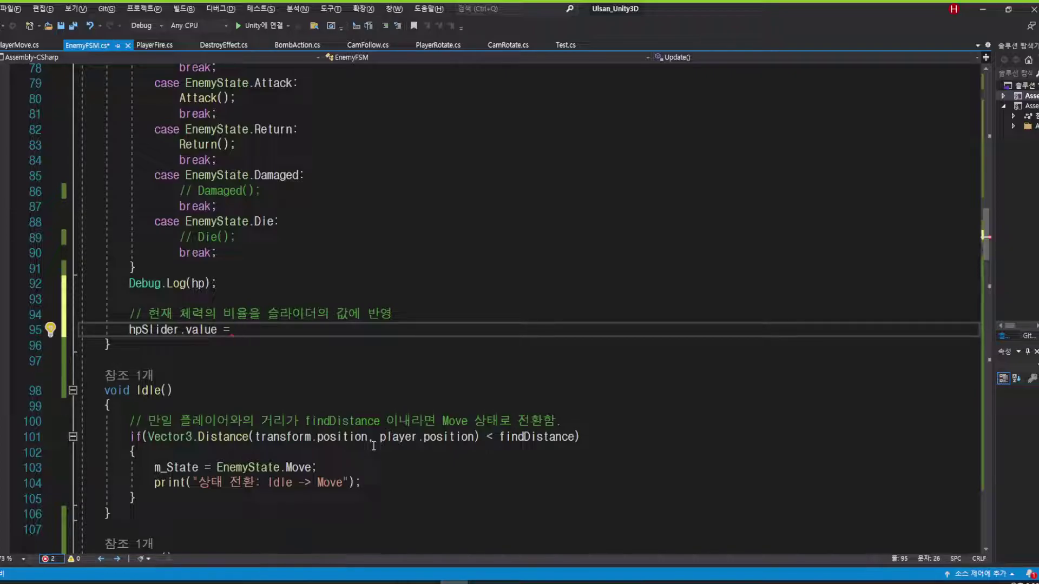
pyautogui.write('(float')
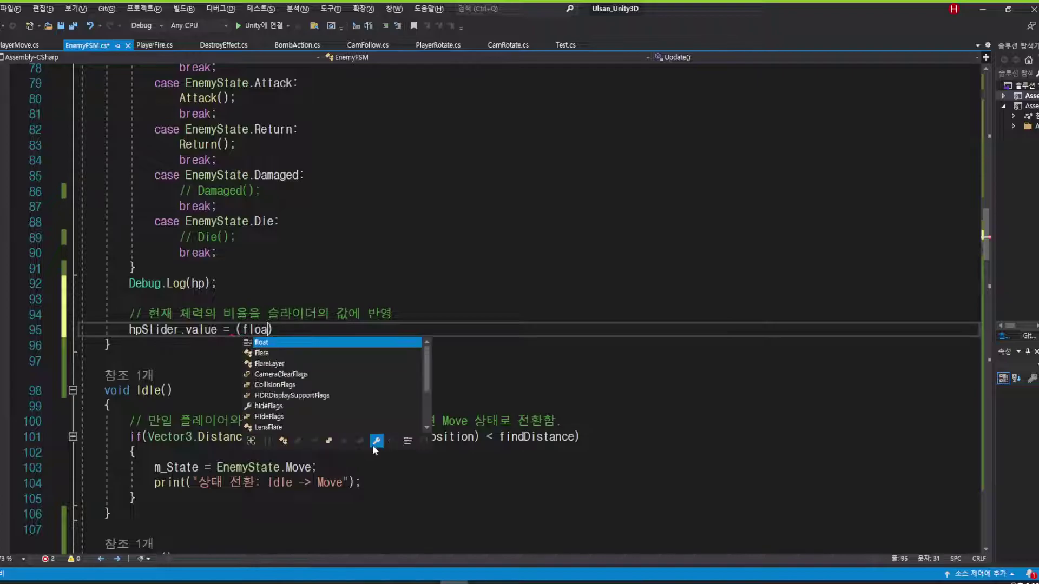
pyautogui.write(')hp ')
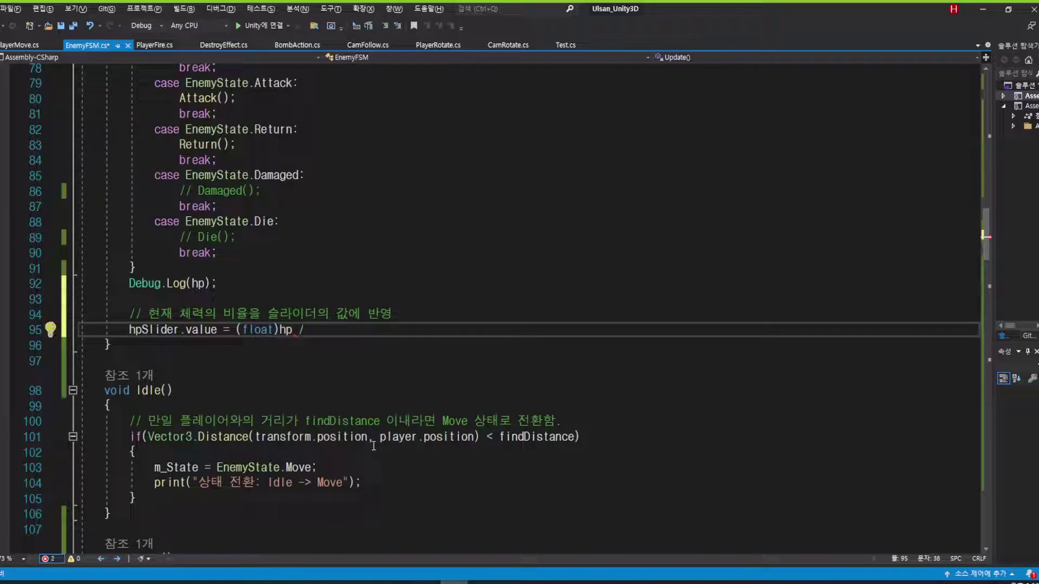
pyautogui.write('/ (float)')
pyautogui.press('BackSpace')
pyautogui.write('maxH')
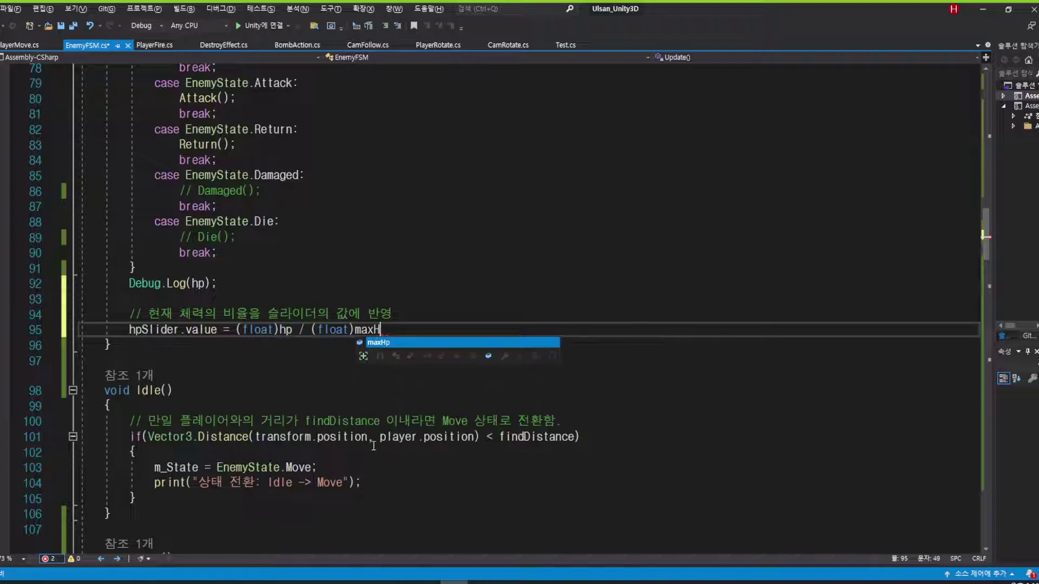
pyautogui.write('P;')
pyautogui.hotkey('ctrl', 's')
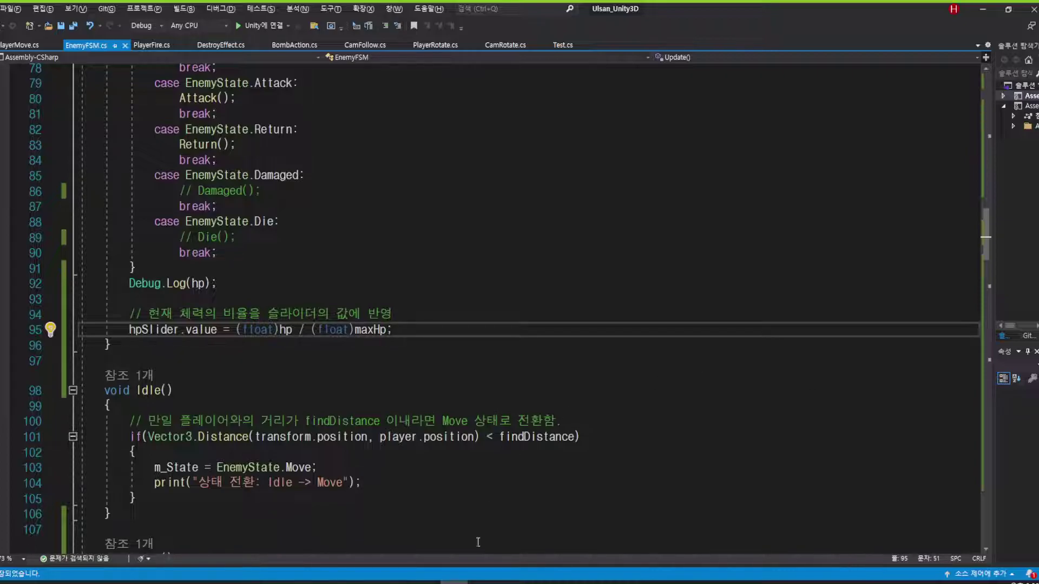
pyautogui.click(542, 446)
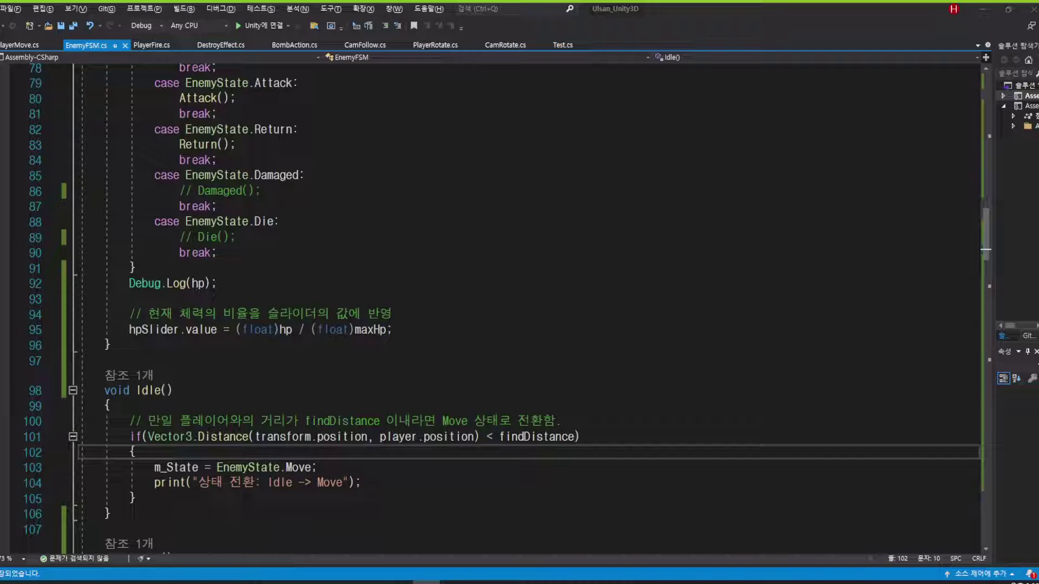
# Step: Switch to Unity, run the game several times, clear the Console between runs to check for EnemyFSM errors, and stop play mode
pyautogui.hotkey('alt', 'Tab')
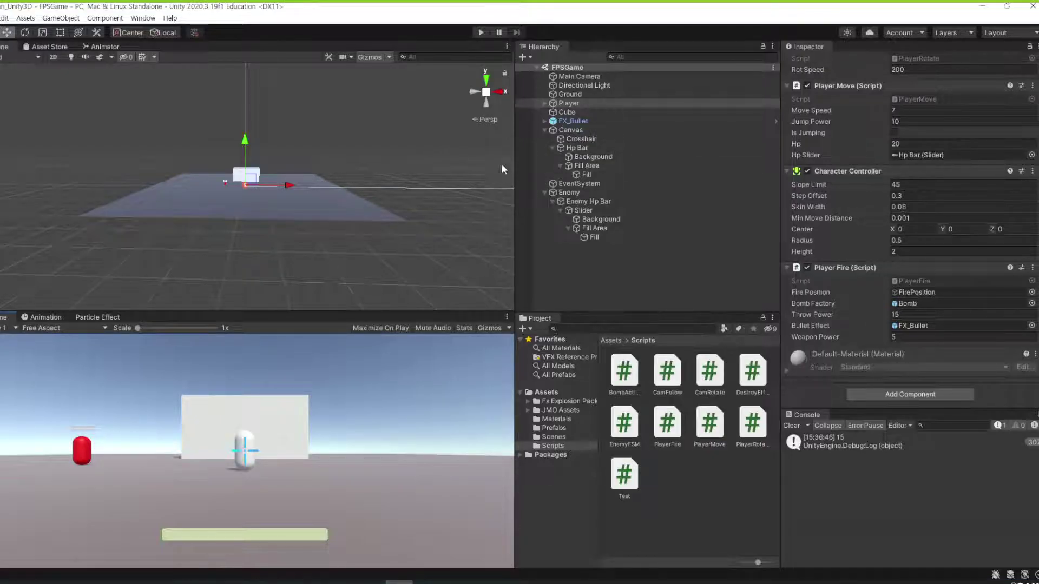
pyautogui.click(482, 33)
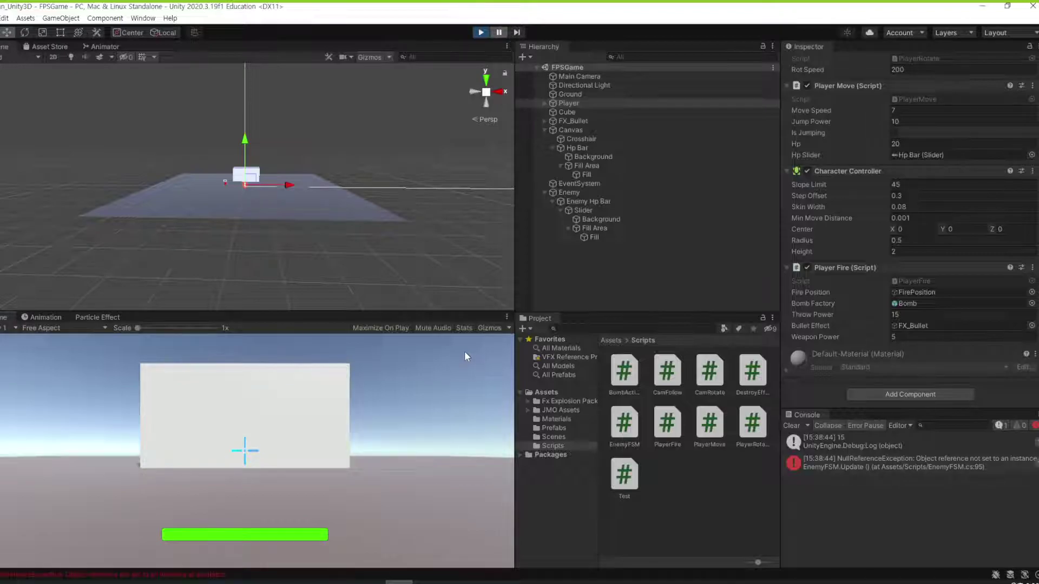
pyautogui.hotkey('ctrl', 'p')
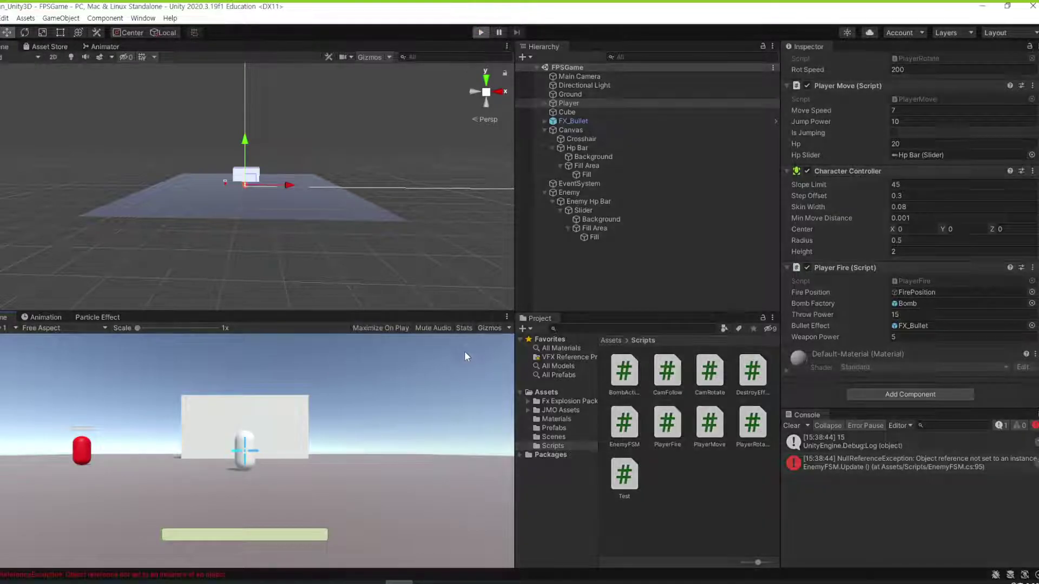
pyautogui.hotkey('ctrl', 'p')
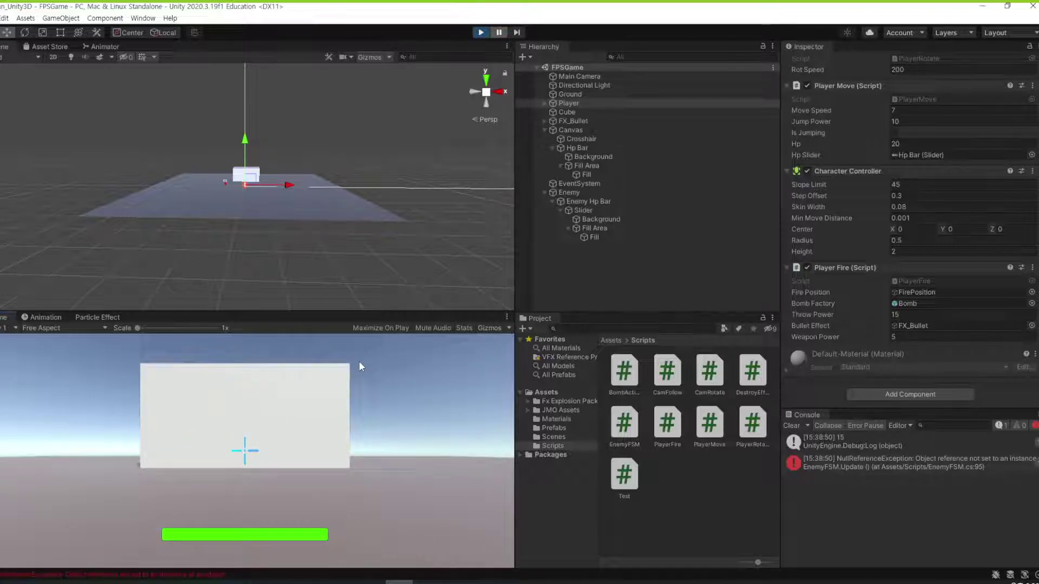
pyautogui.hotkey('ctrl', 'p')
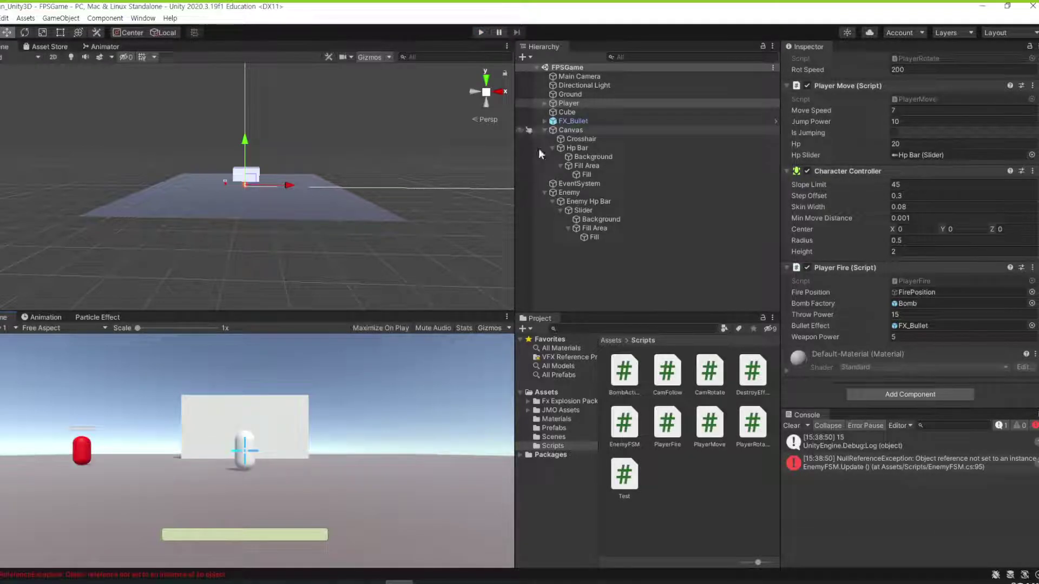
pyautogui.click(792, 426)
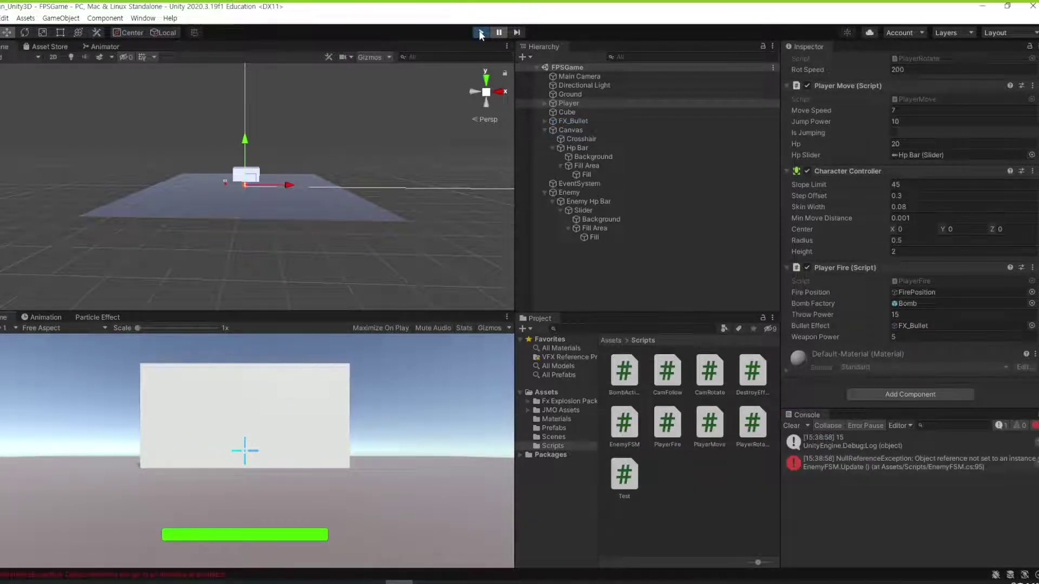
pyautogui.click(481, 33)
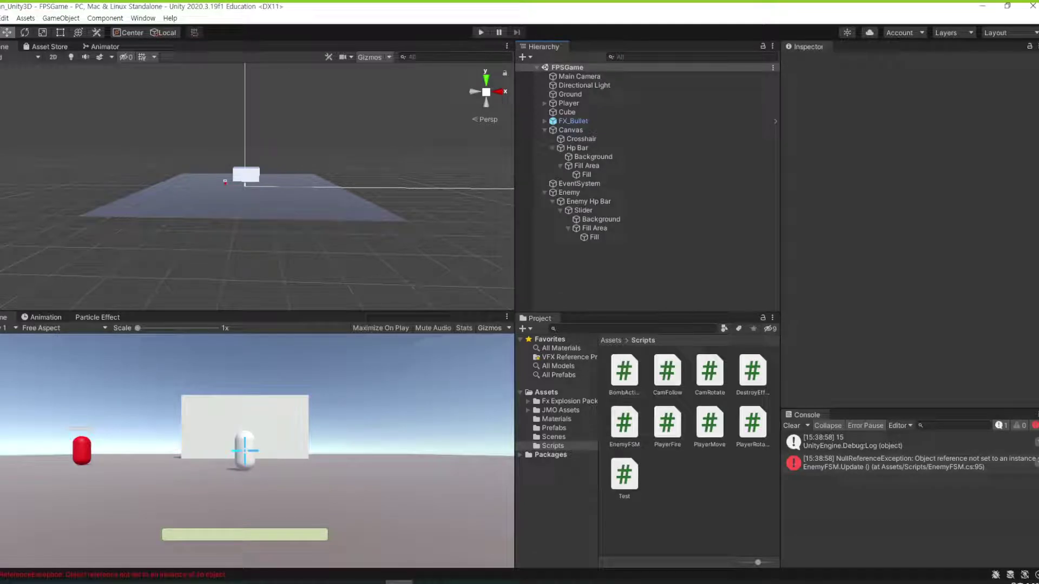
# Step: Assign the Slider under Enemy Hp Bar to the Hp Slider reference of the Enemy's Enemy FSM script
pyautogui.click(586, 138)
pyautogui.click(585, 121)
pyautogui.click(607, 188)
pyautogui.scroll(-5, 846, 216)
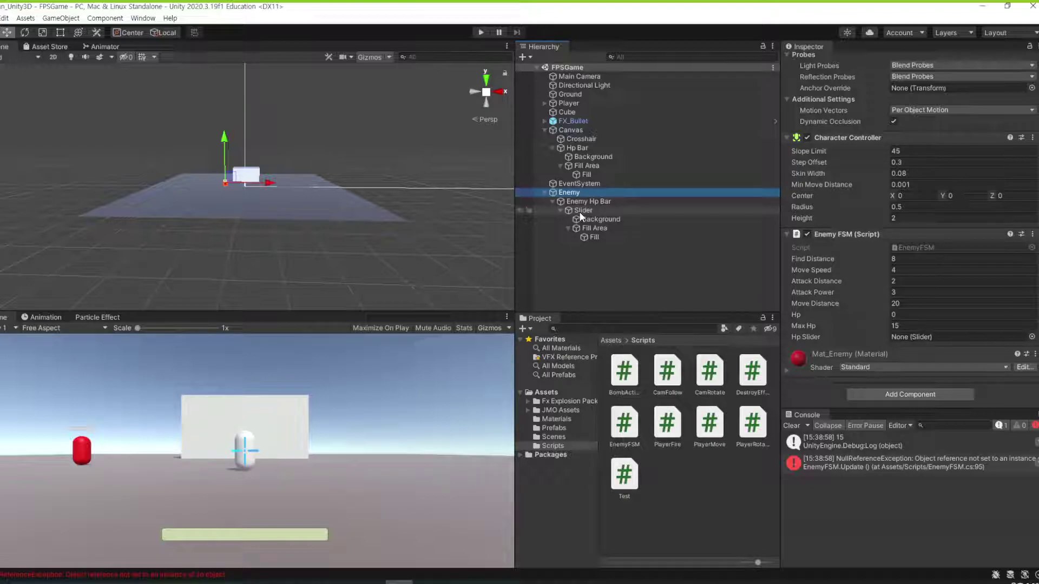
pyautogui.click(569, 104)
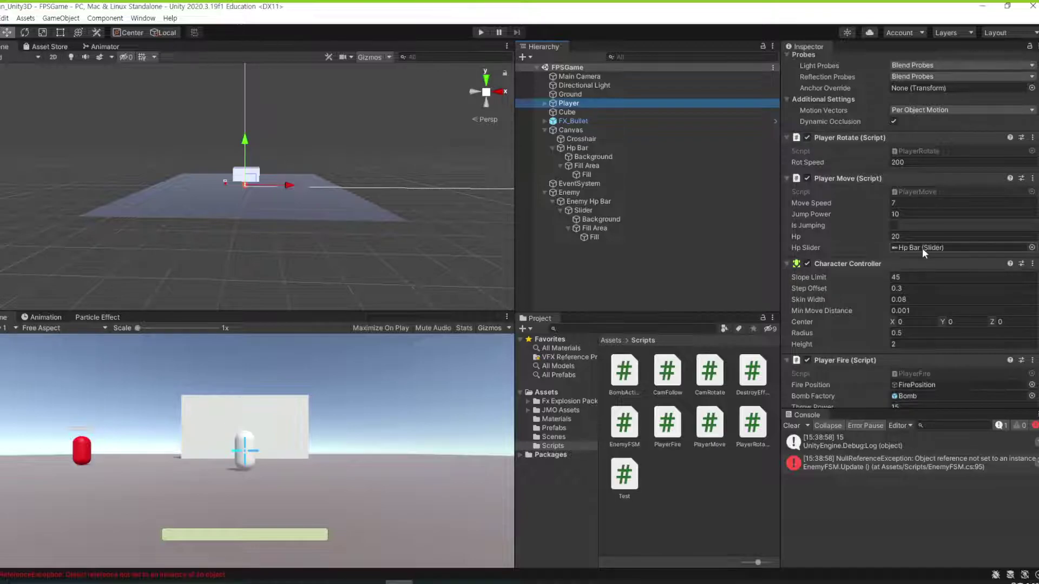
pyautogui.click(581, 191)
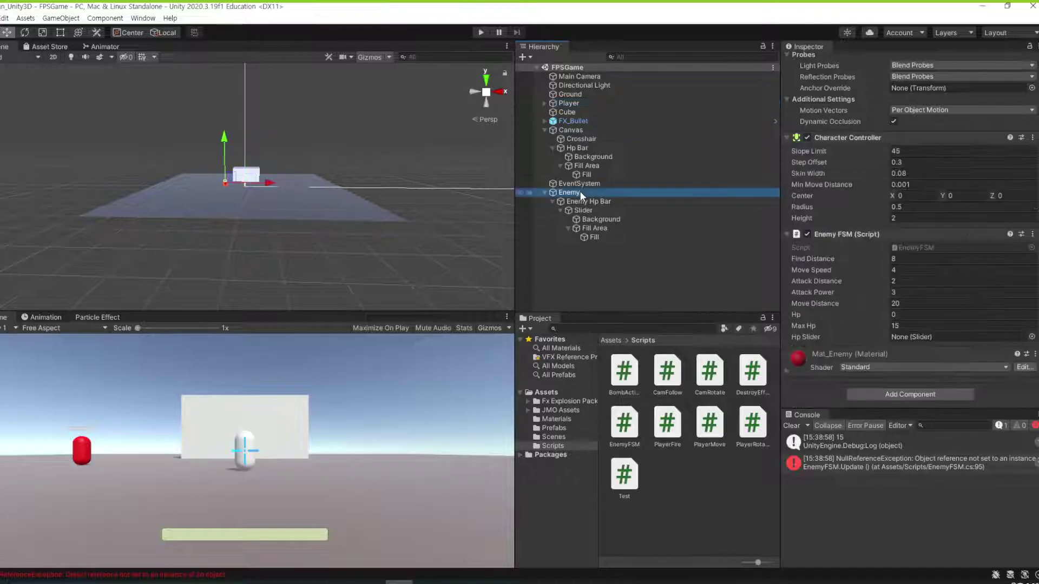
pyautogui.moveTo(574, 209); pyautogui.dragTo(913, 339)
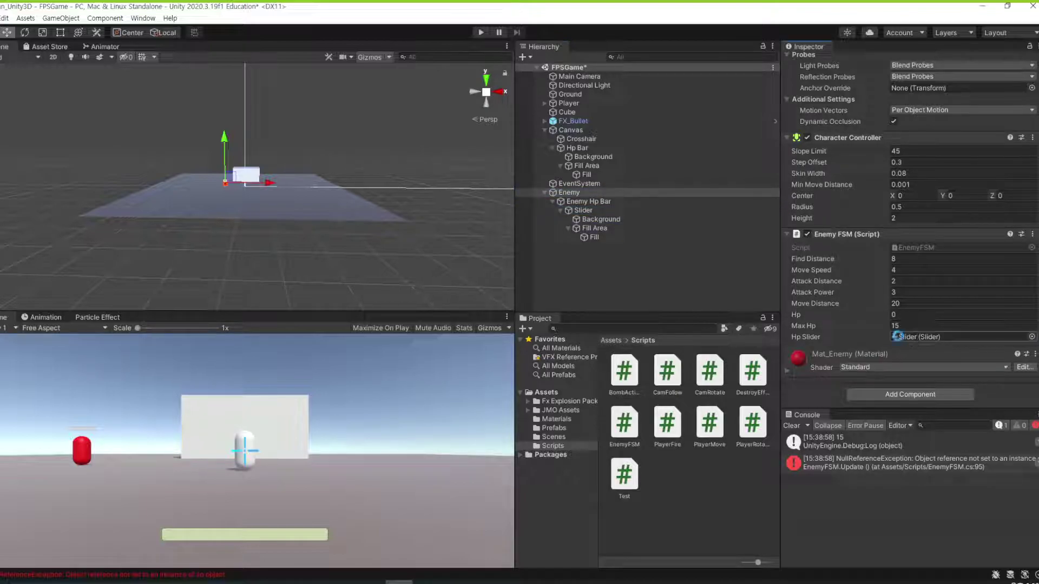
# Step: Run the game, shoot the enemy until it dies while watching its HP bar, and stop play mode
pyautogui.hotkey('ctrl', 'p')
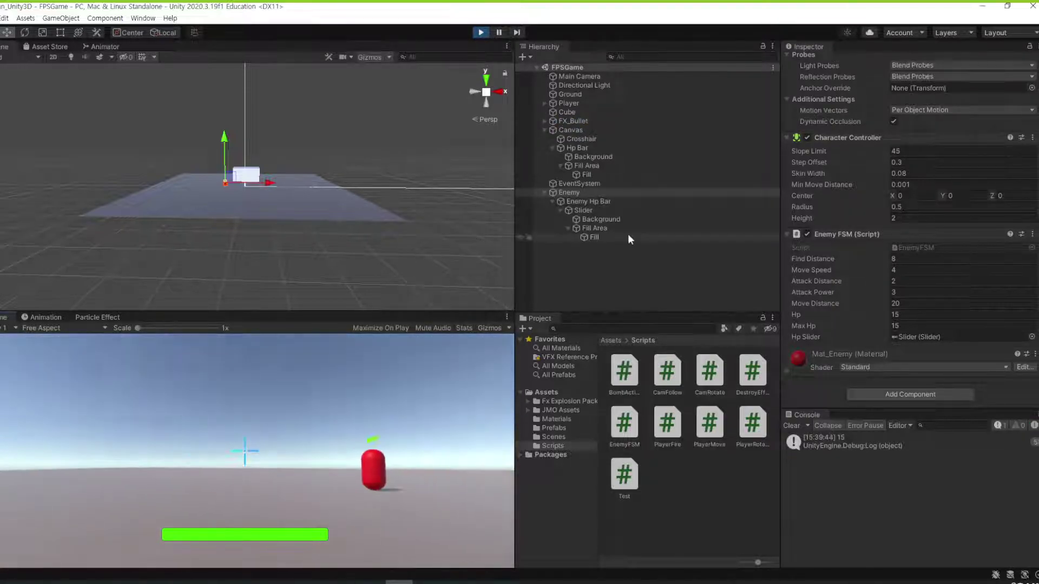
pyautogui.click(508, 251)
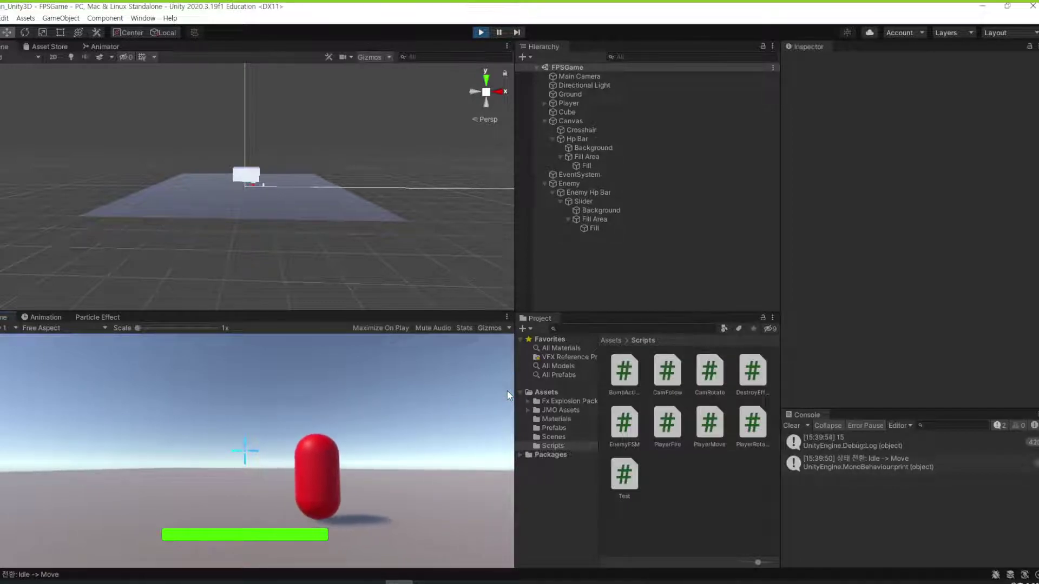
pyautogui.click(624, 371)
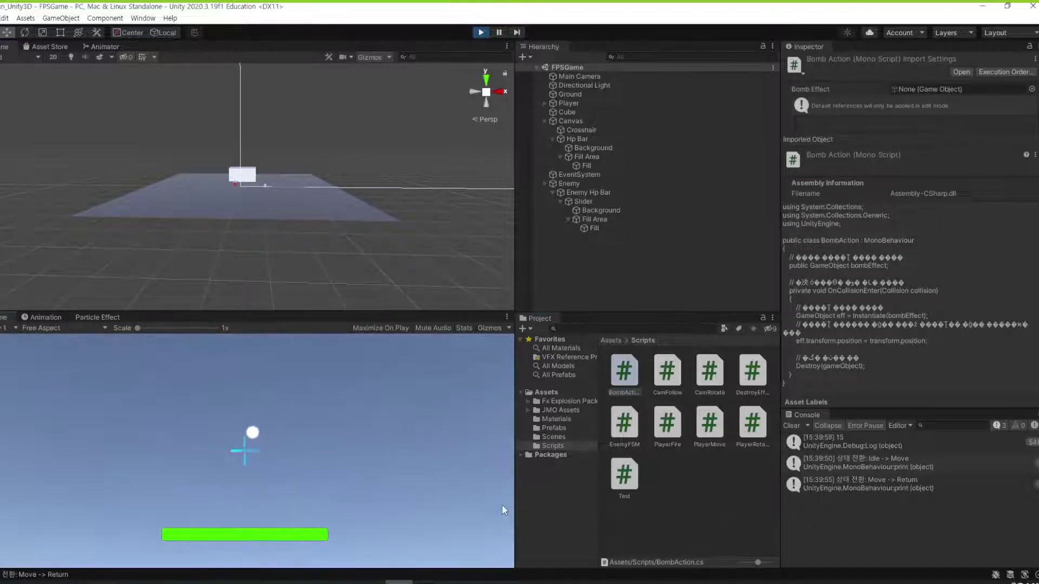
pyautogui.click(734, 556)
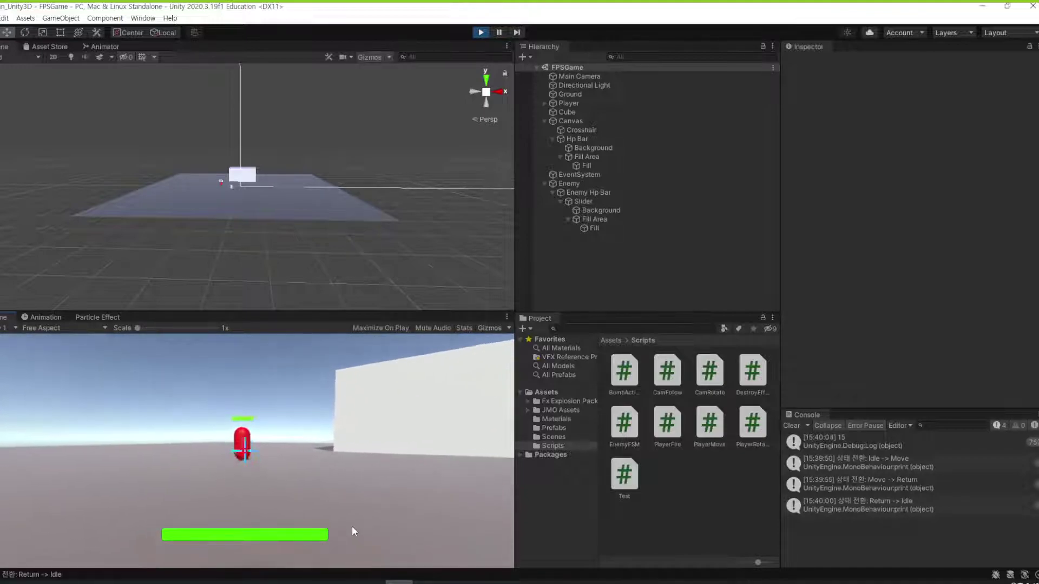
pyautogui.click(350, 524)
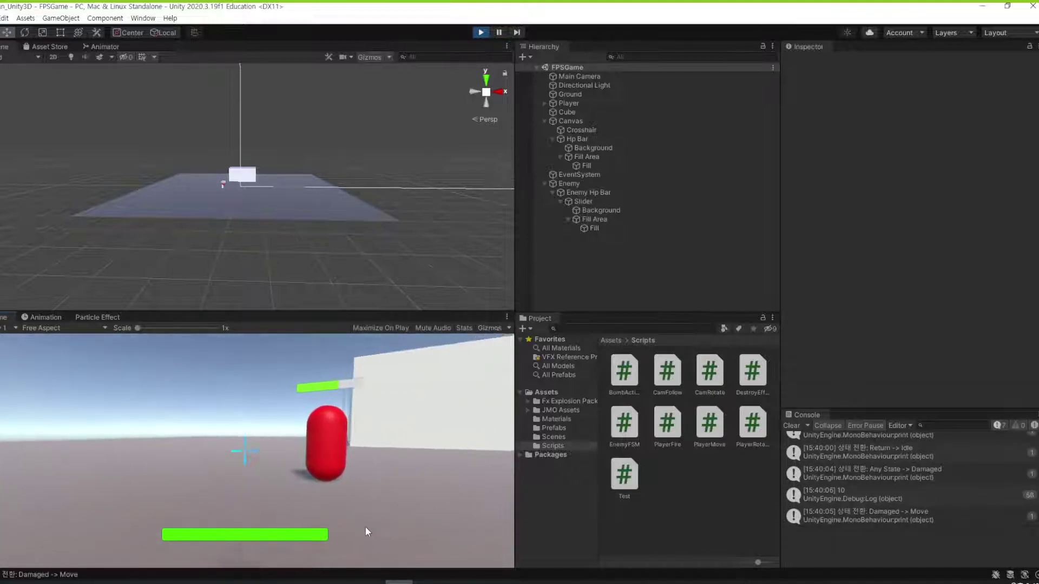
pyautogui.click(386, 523)
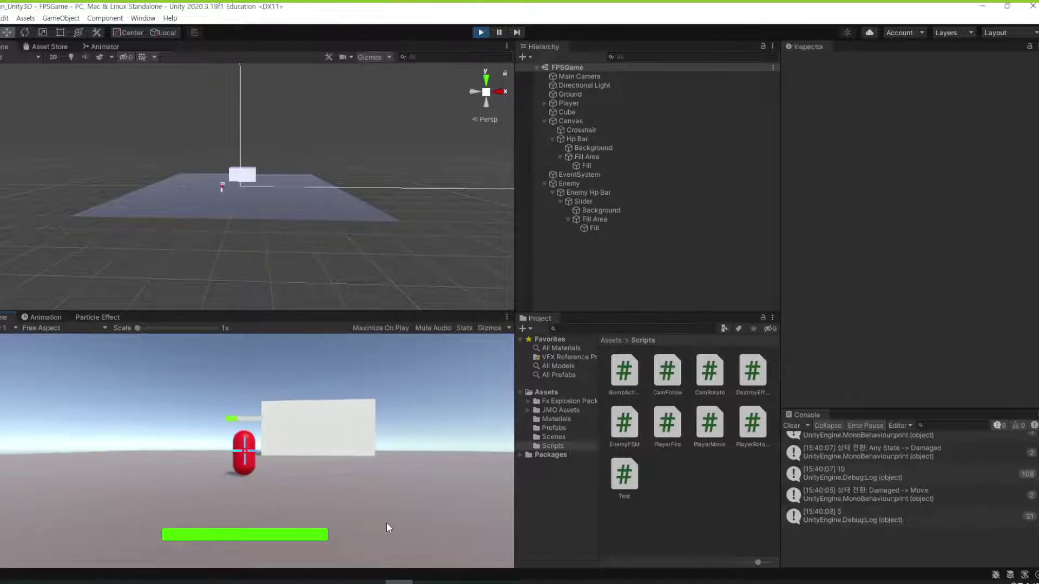
pyautogui.click(387, 523)
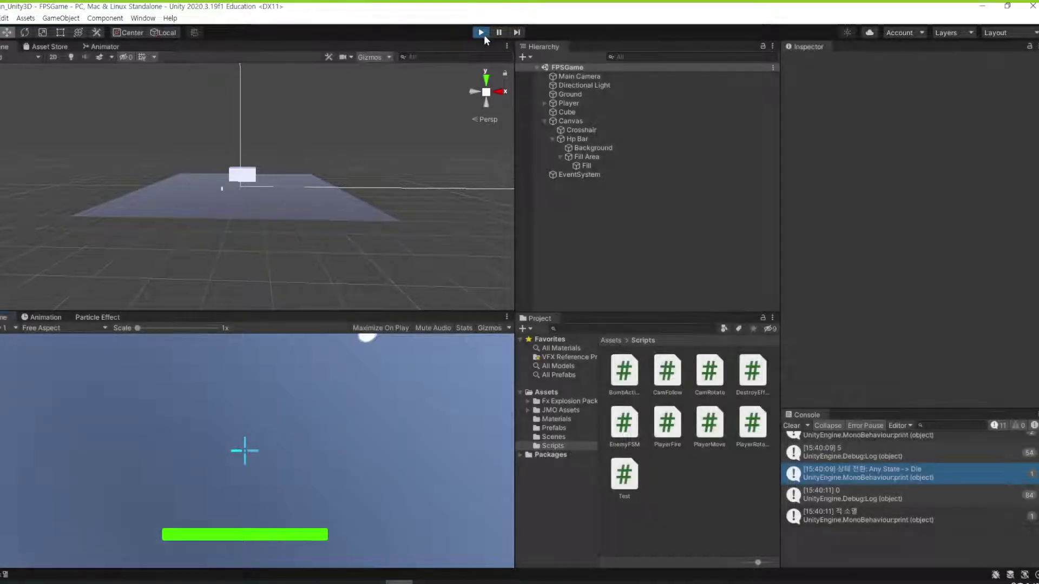
pyautogui.click(481, 33)
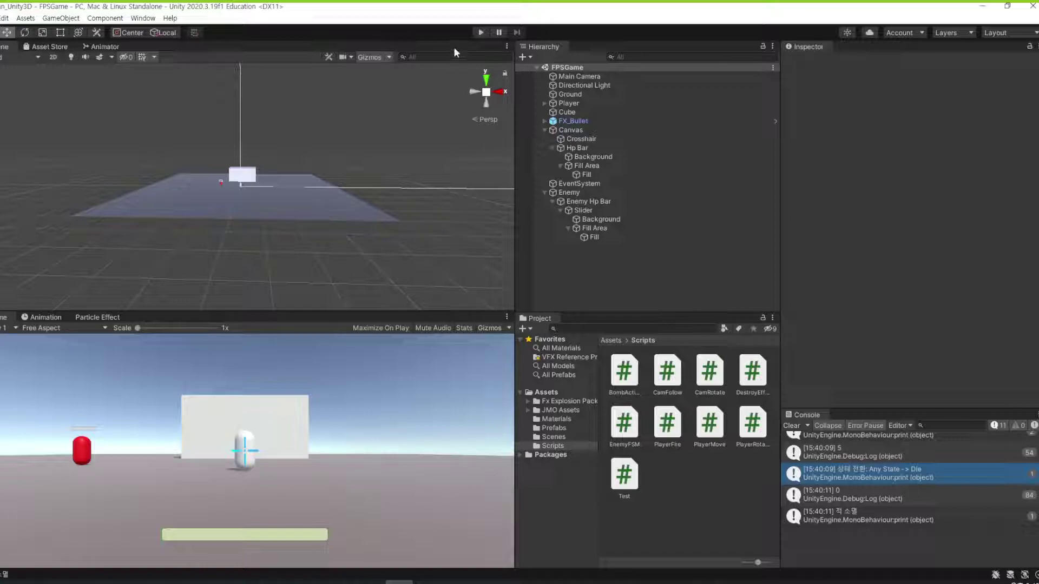
# Step: Run the game again, check how the enemy's HP bar looks from different angles as it approaches, and stop play mode
pyautogui.click(482, 33)
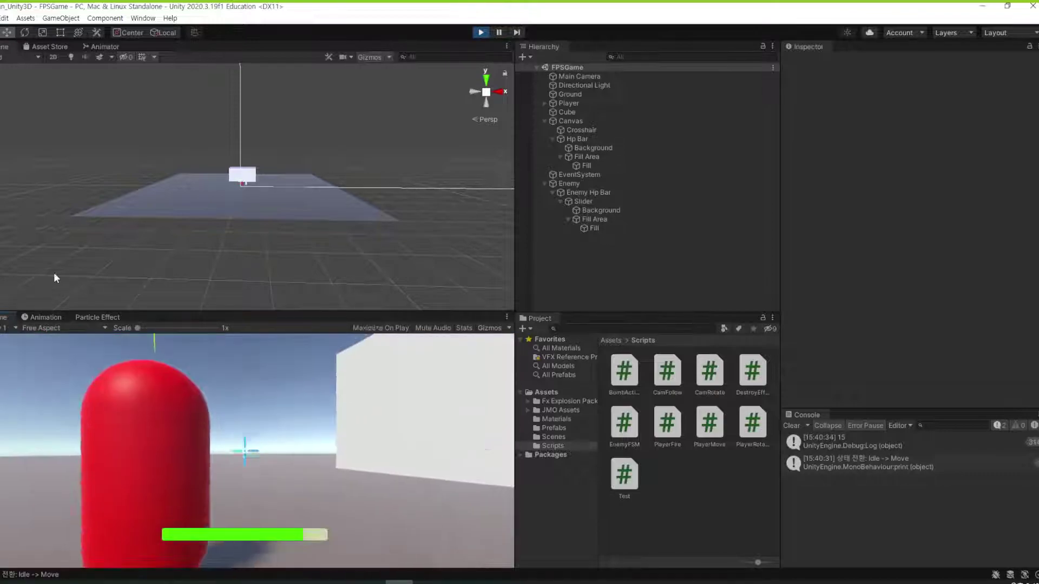
pyautogui.click(78, 423)
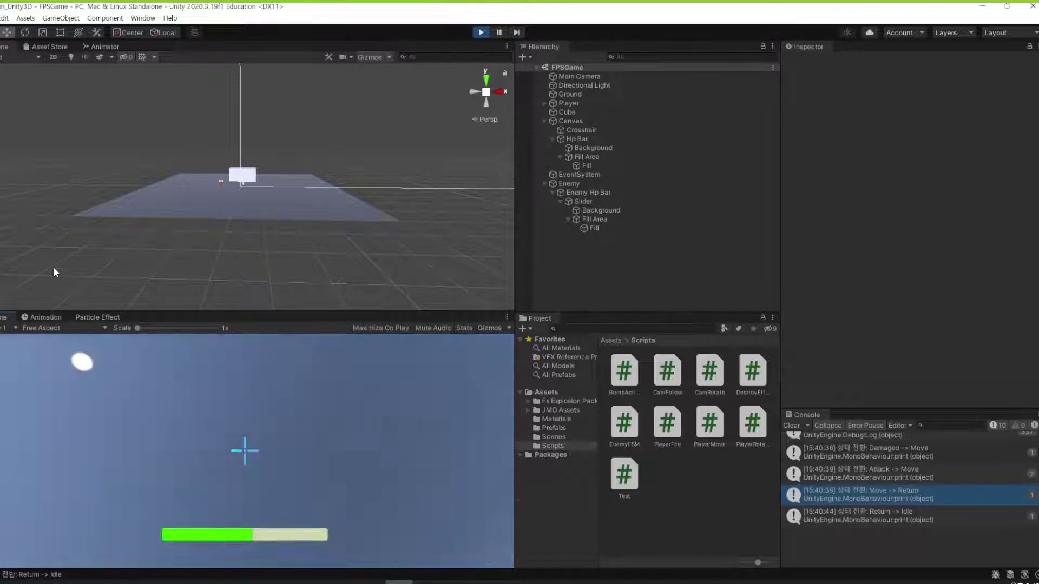
pyautogui.click(481, 32)
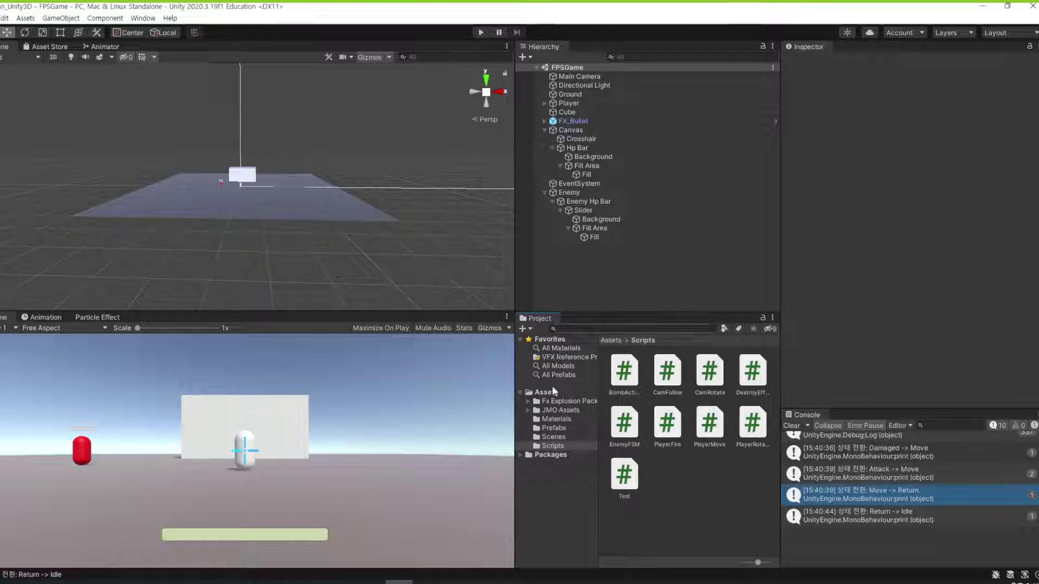
# Step: Create a C# script named Billboard in the Assets Scripts folder
pyautogui.click(548, 446)
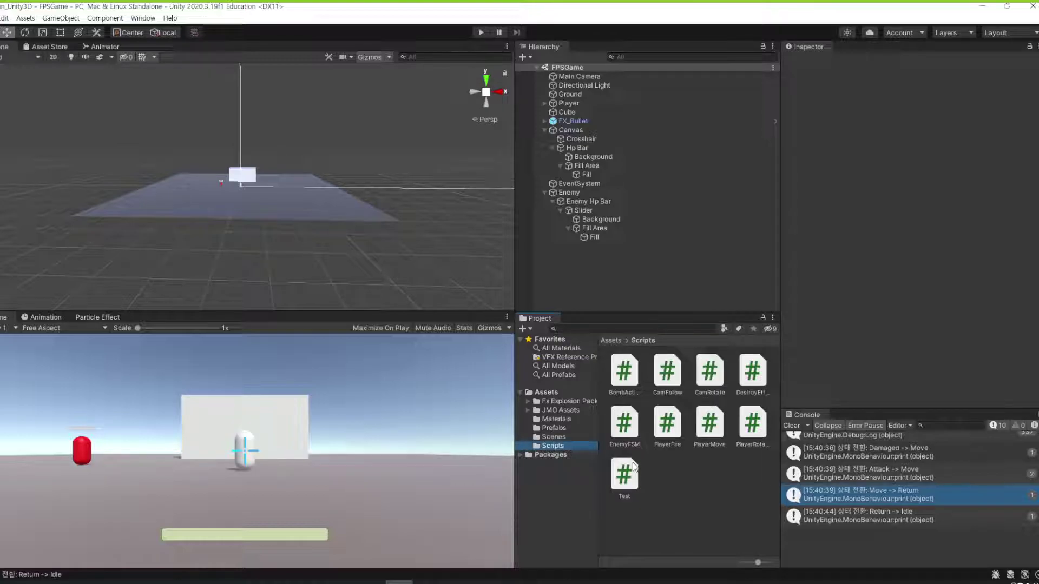
pyautogui.rightClick(666, 469)
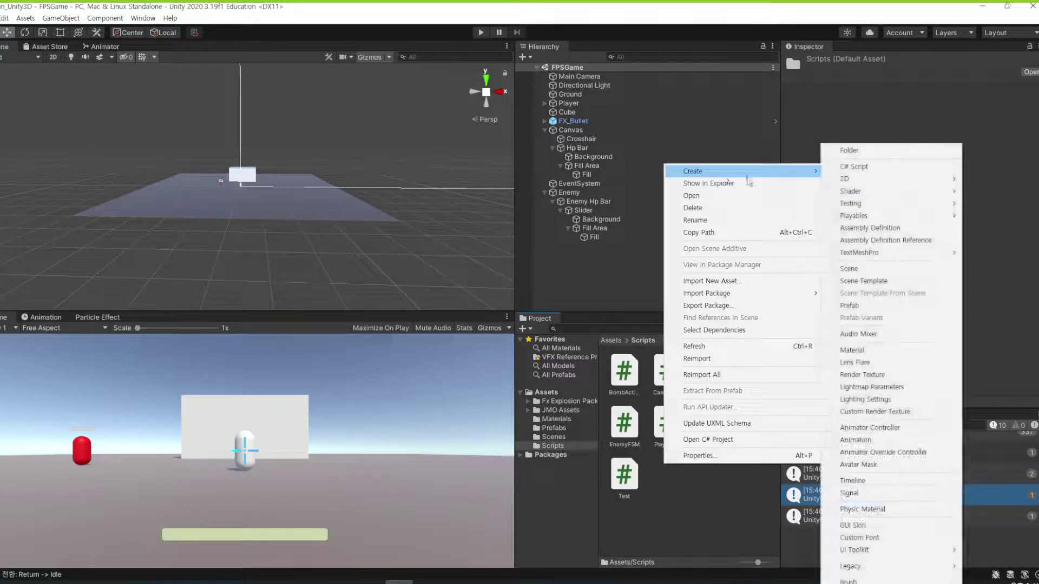
pyautogui.moveTo(767, 179)
pyautogui.click(872, 166)
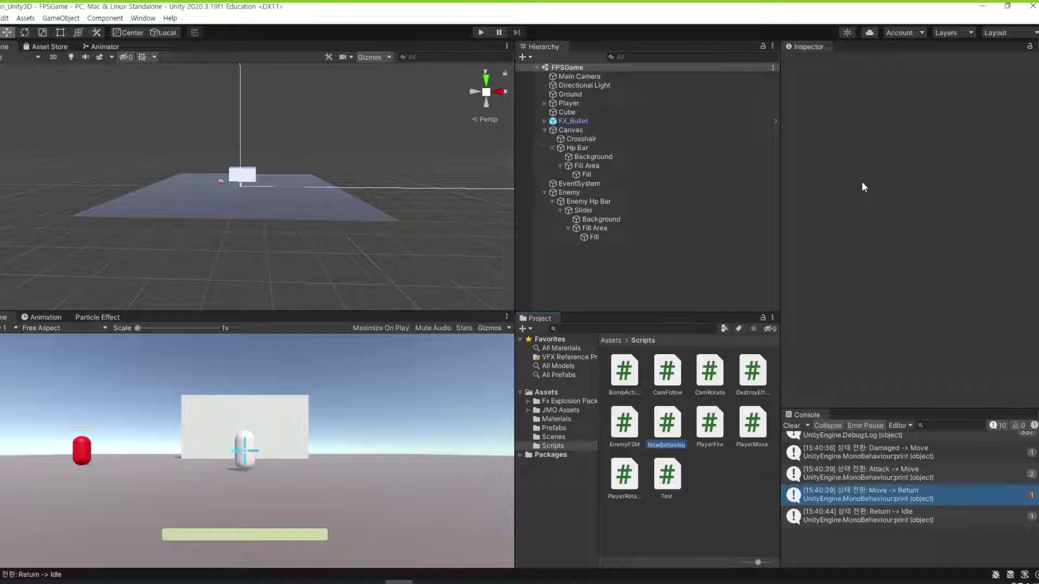
pyautogui.write('Pillboard')
pyautogui.press('Return')
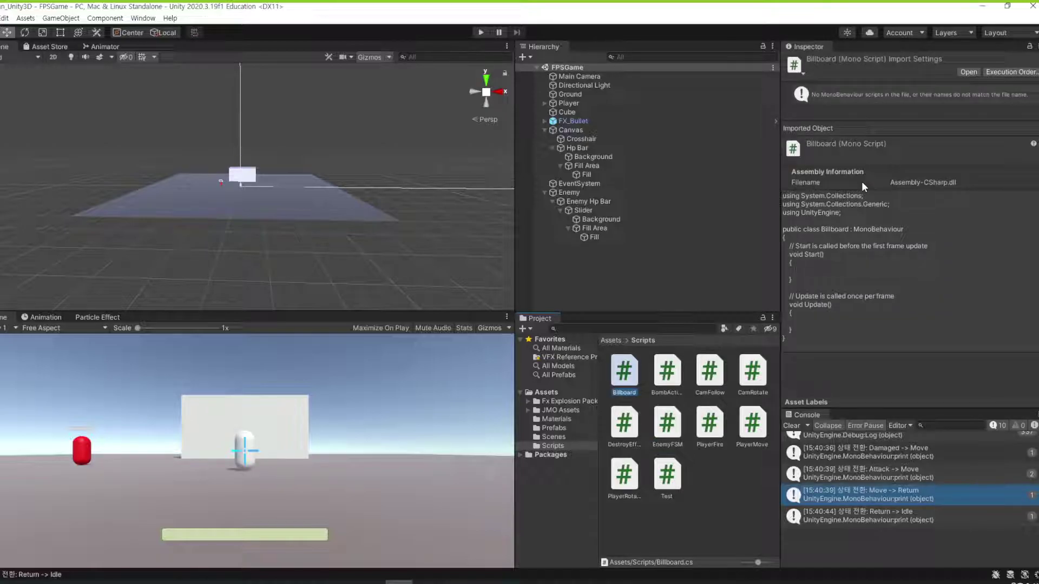
# Step: Open the Billboard script in Visual Studio and declare a public Transform field named target at the start of the class
pyautogui.doubleClick(624, 382)
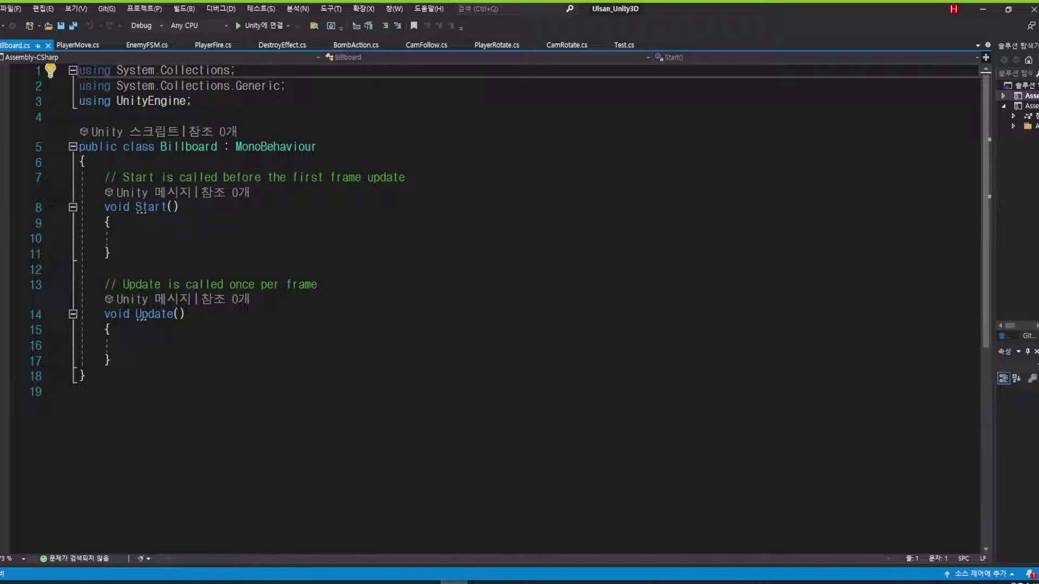
pyautogui.click(460, 315)
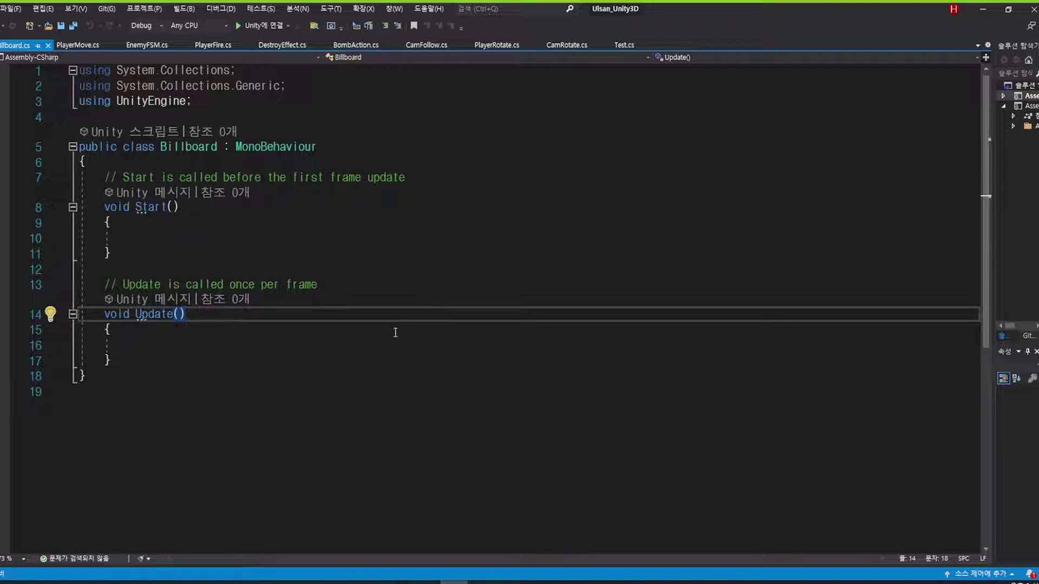
pyautogui.click(172, 164)
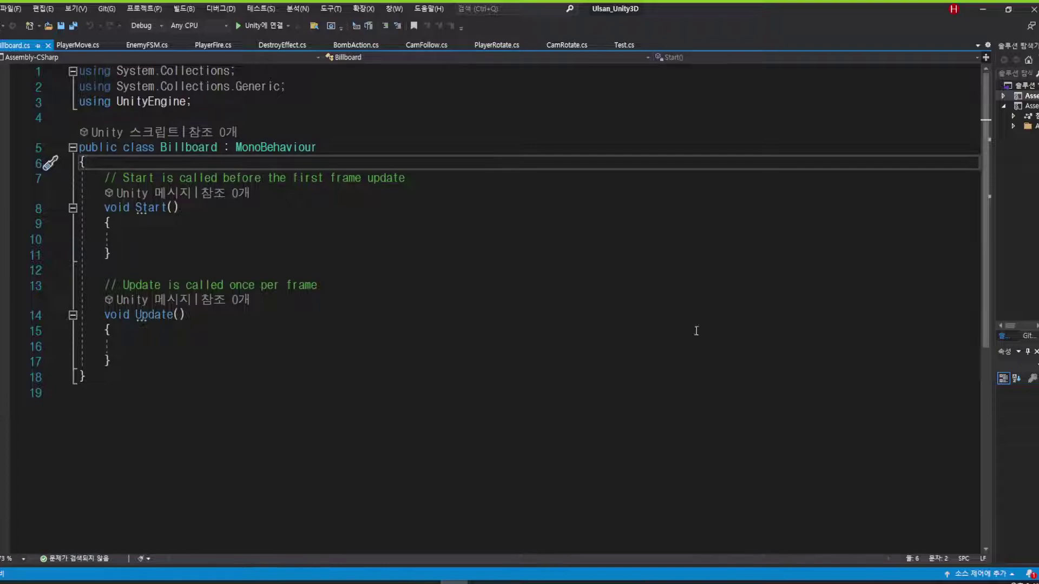
pyautogui.press('Return')
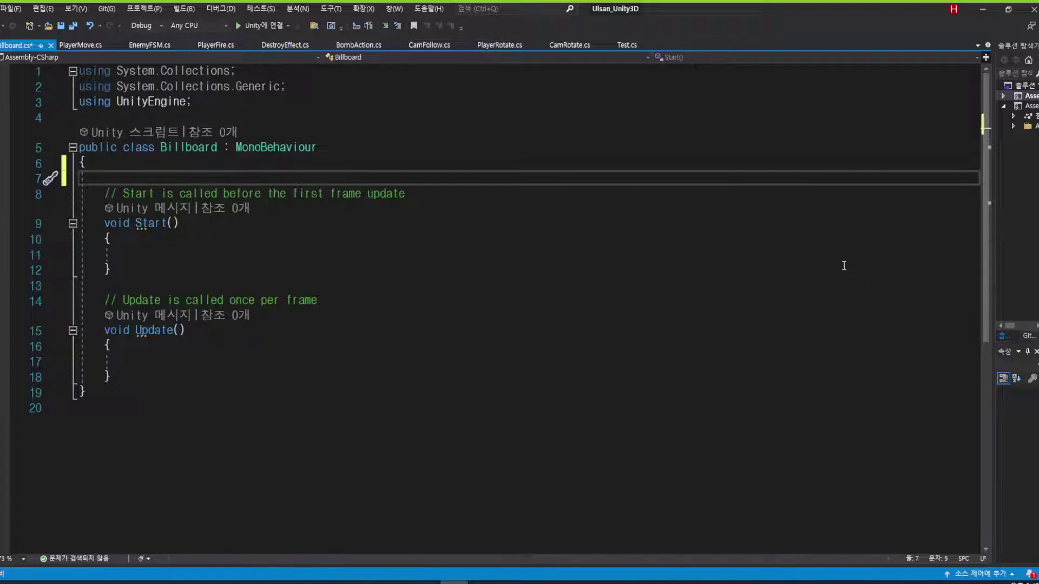
pyautogui.write('public ')
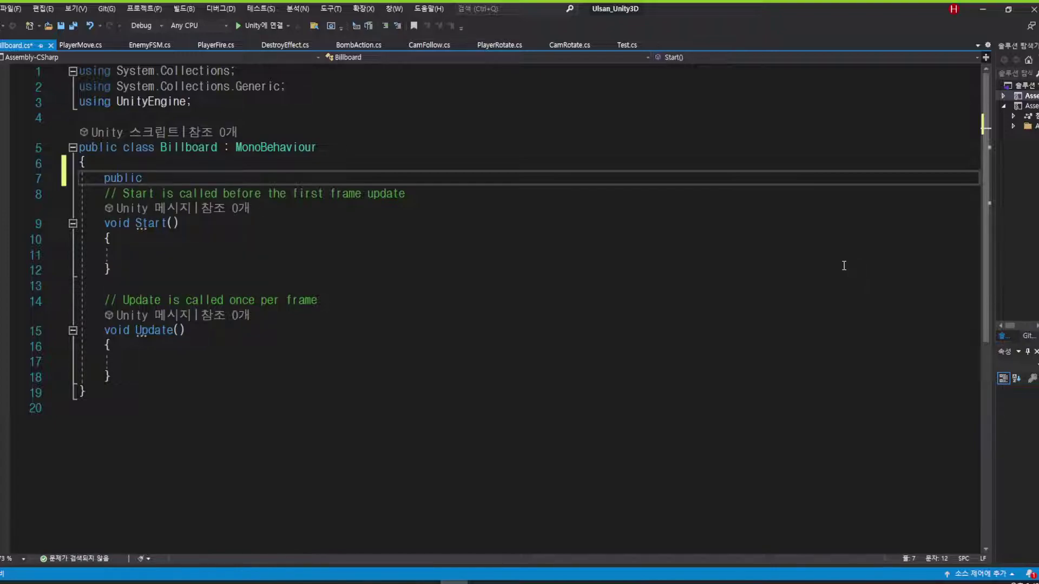
pyautogui.write('Transform')
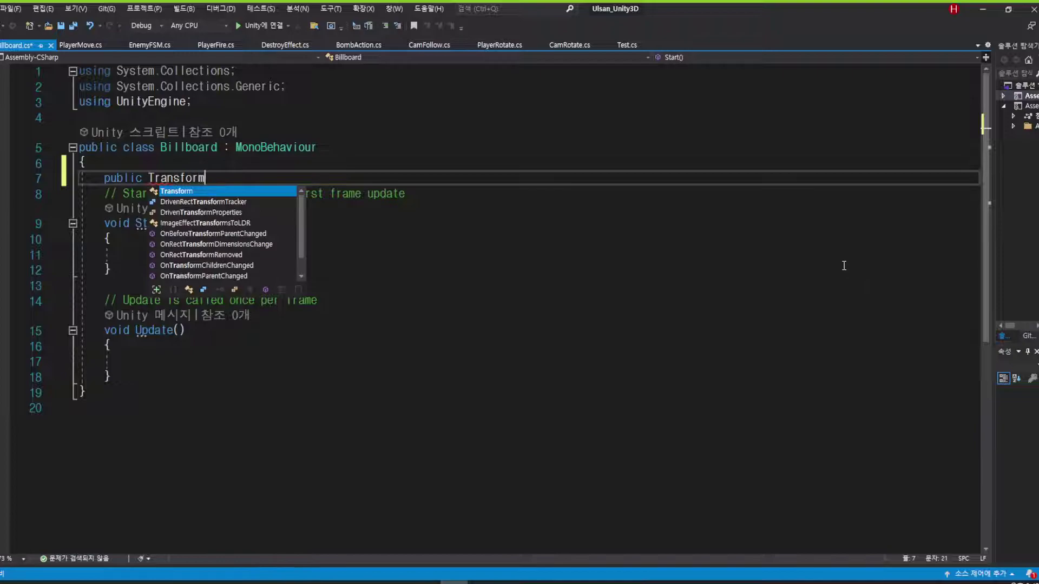
pyautogui.write(' t')
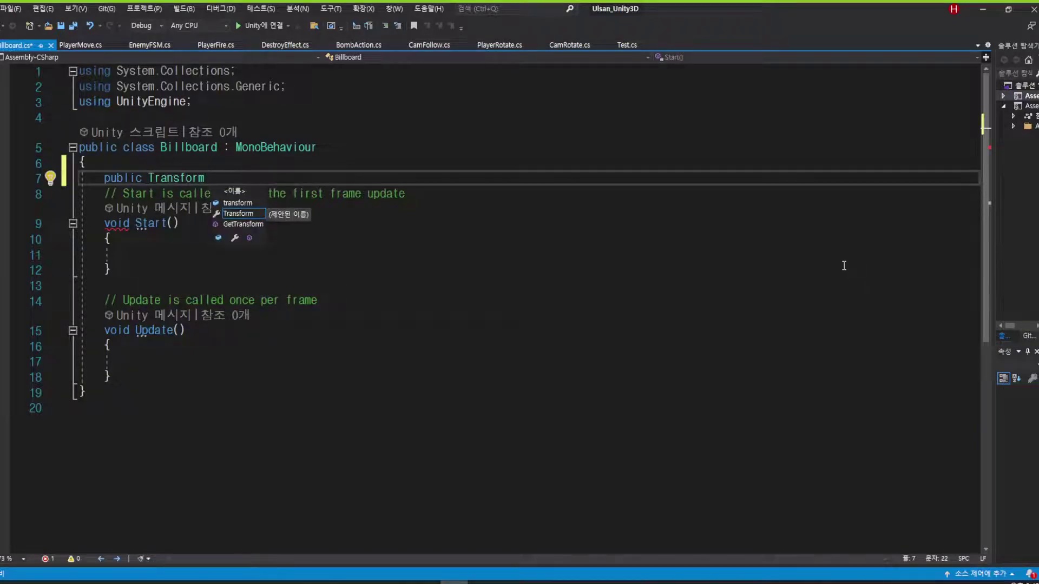
pyautogui.write('arget;')
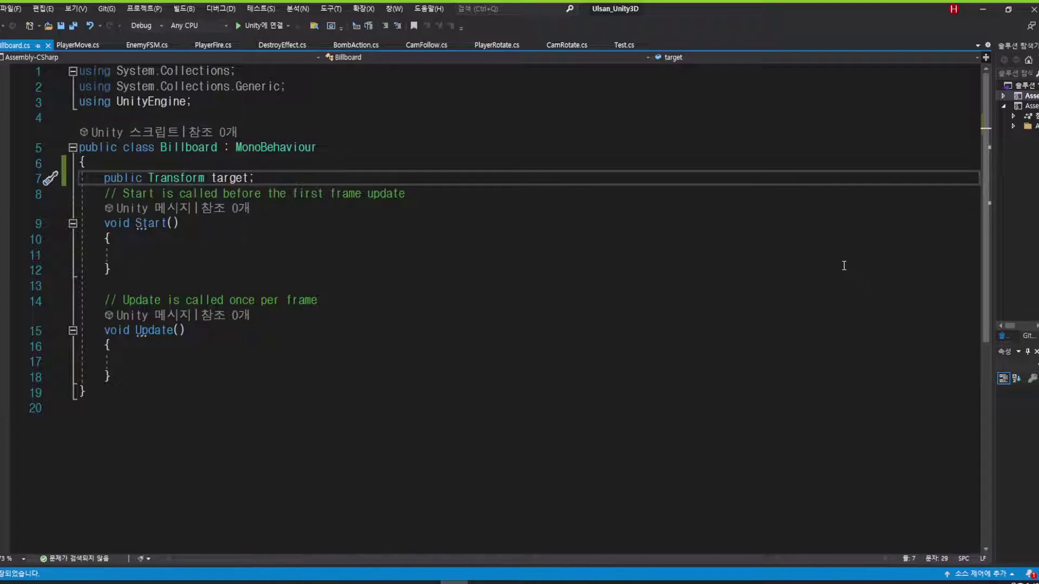
# Step: Add the comment "// 슬라이더의 방향을 카메라의 방향과 일치시킴" below the target field
pyautogui.press('Return')
pyautogui.press('Return')
pyautogui.press('Up')
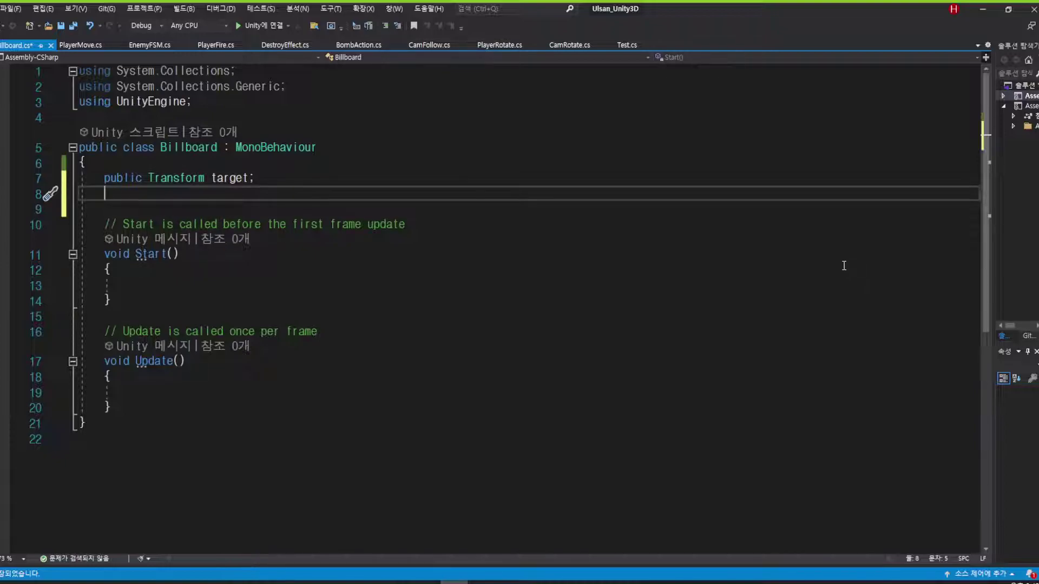
pyautogui.write('// 자신의')
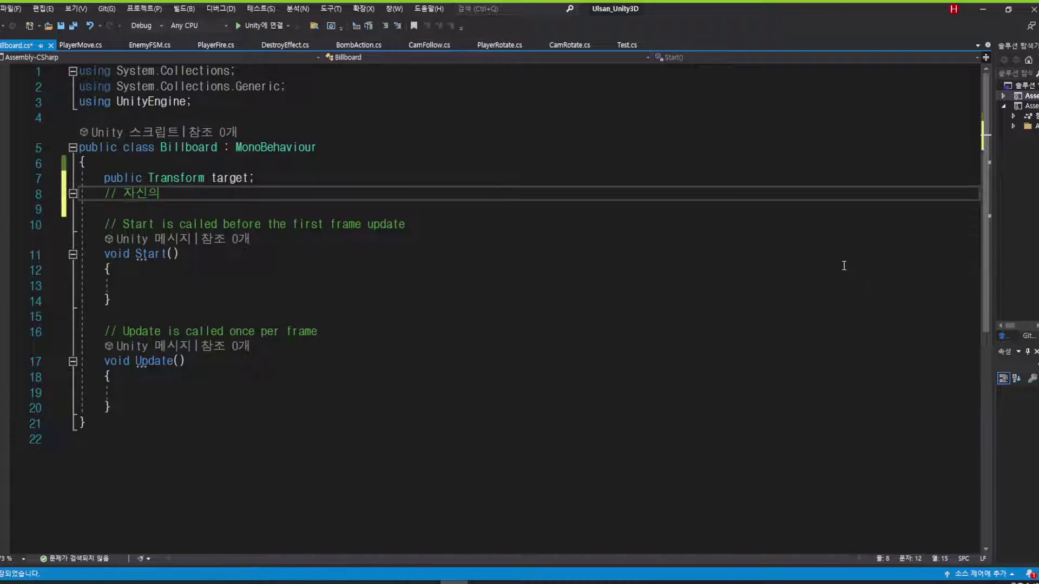
pyautogui.press('BackSpace')
pyautogui.press('BackSpace')
pyautogui.press('BackSpace')
pyautogui.press('BackSpace')
pyautogui.write('슬라이더의 방향을 ')
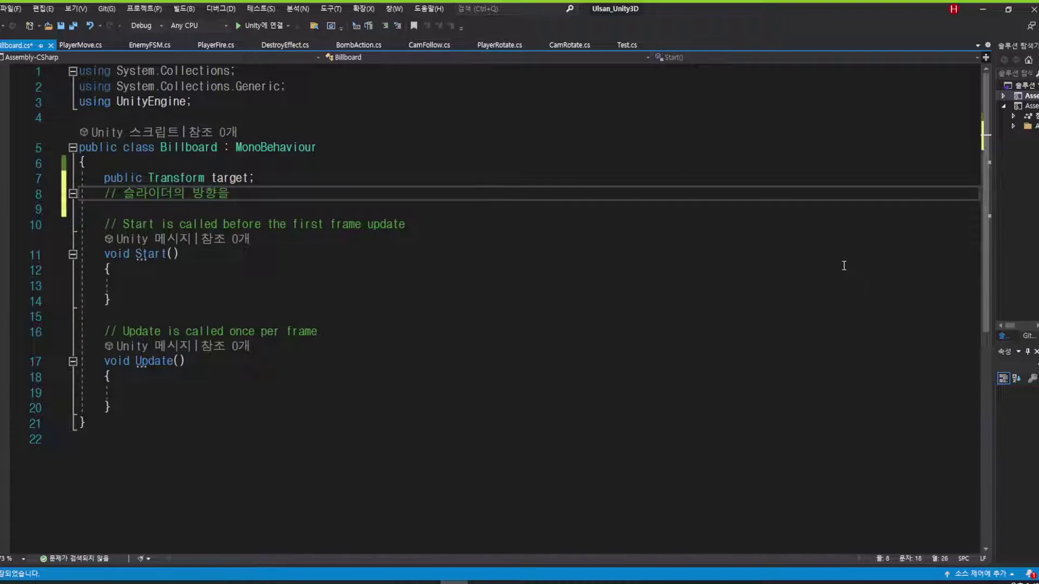
pyautogui.write('카메라의 방향과 일치시킴')
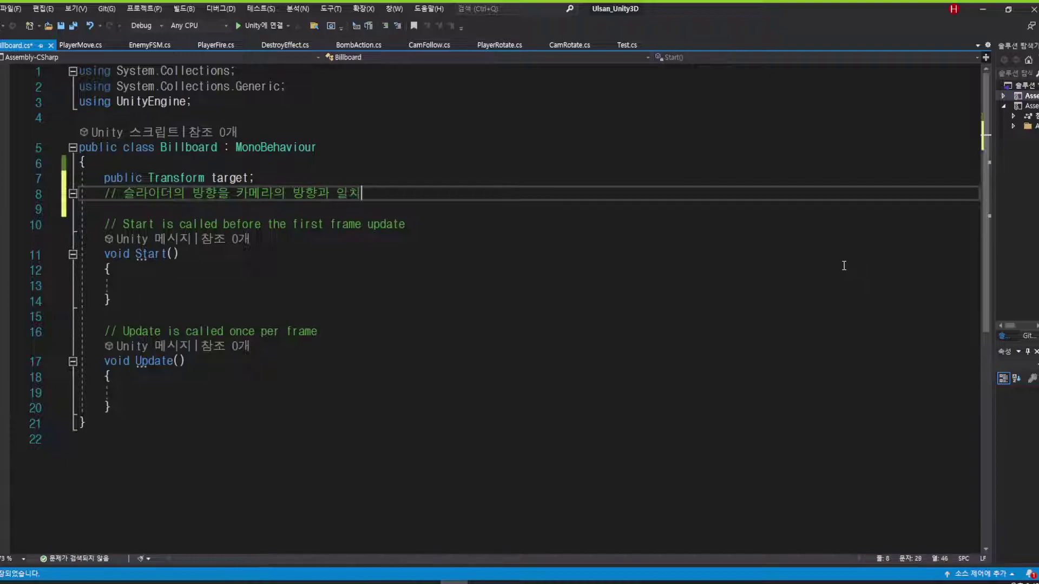
pyautogui.press('Return')
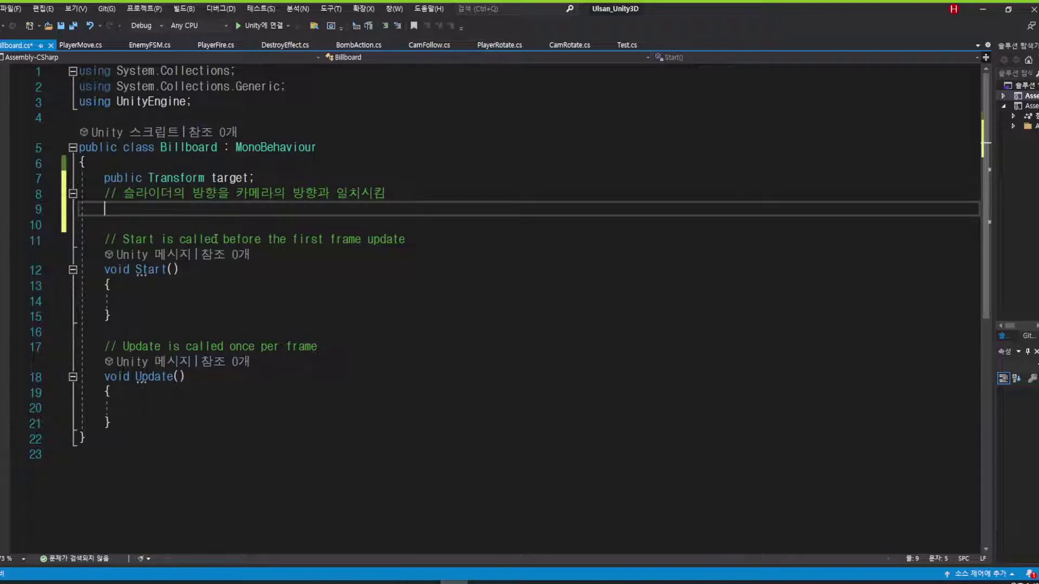
# Step: Move the slider-direction comment into the body of Update() and remove the extra blank line under the target field
pyautogui.click(154, 378)
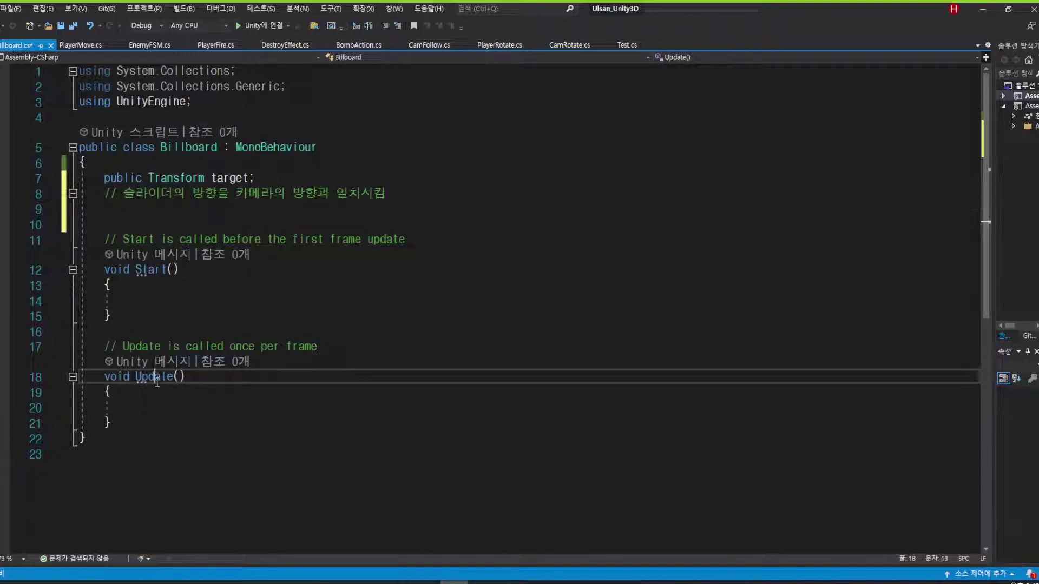
pyautogui.click(163, 219)
pyautogui.moveTo(130, 210); pyautogui.dragTo(75, 191)
pyautogui.hotkey('ctrl', 'x')
pyautogui.click(165, 301)
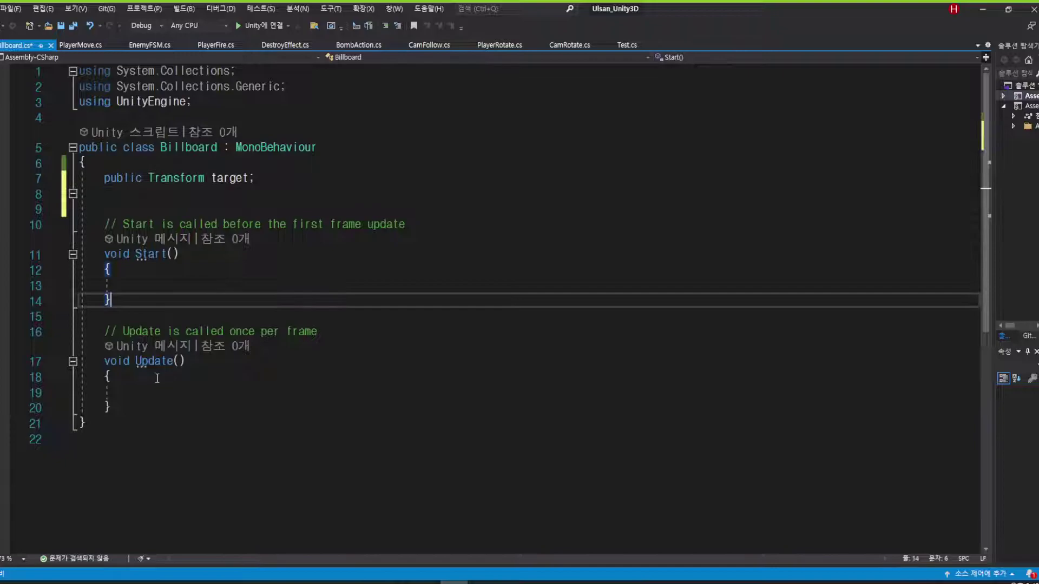
pyautogui.click(167, 400)
pyautogui.hotkey('ctrl', 'v')
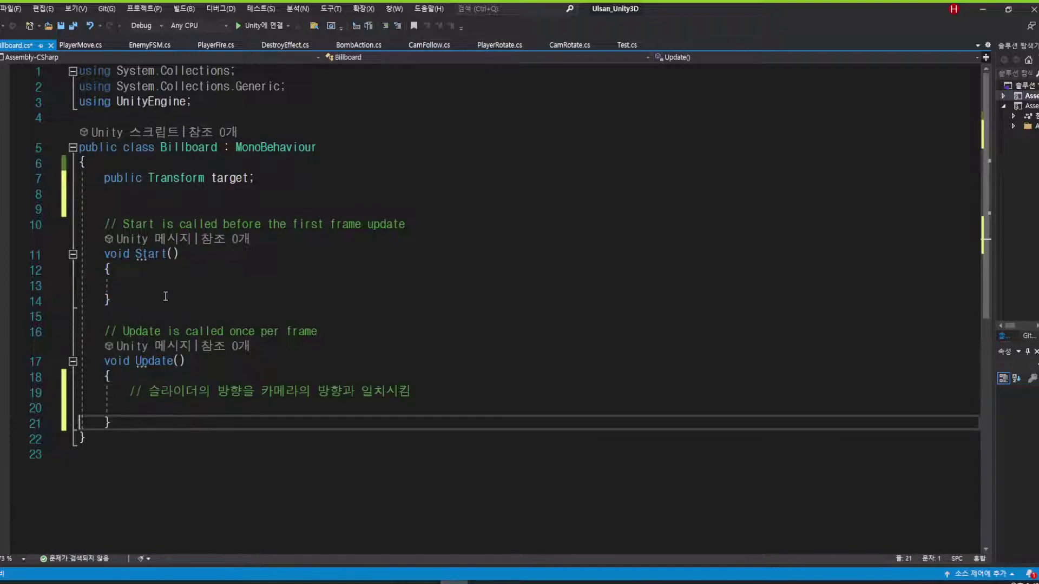
pyautogui.click(110, 190)
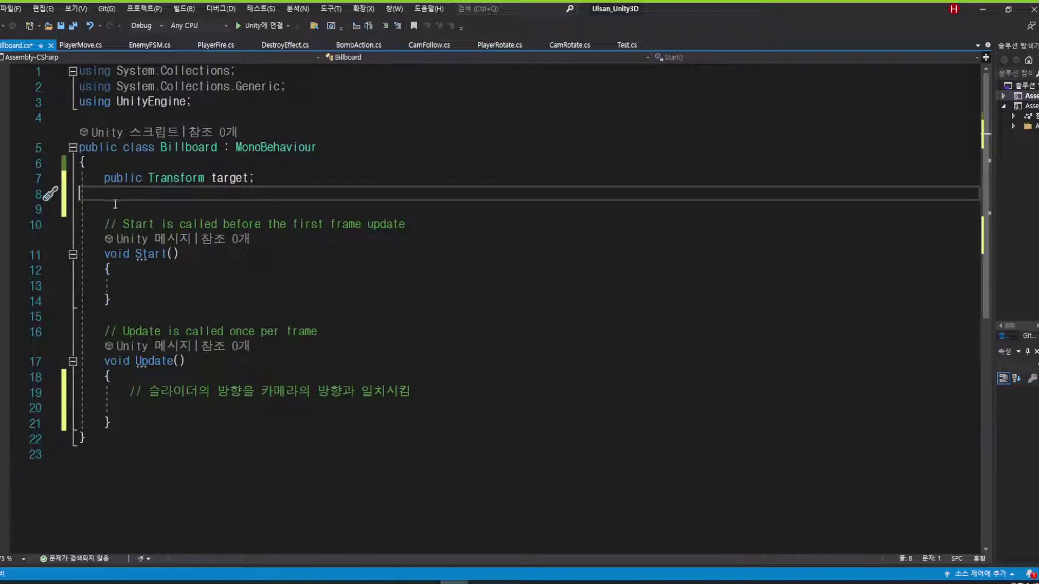
pyautogui.press('BackSpace')
# Step: Write "transform.forward = target.forward;" under the comment in Update() and save the Billboard script
pyautogui.scroll(-2, 214, 231)
pyautogui.click(169, 300)
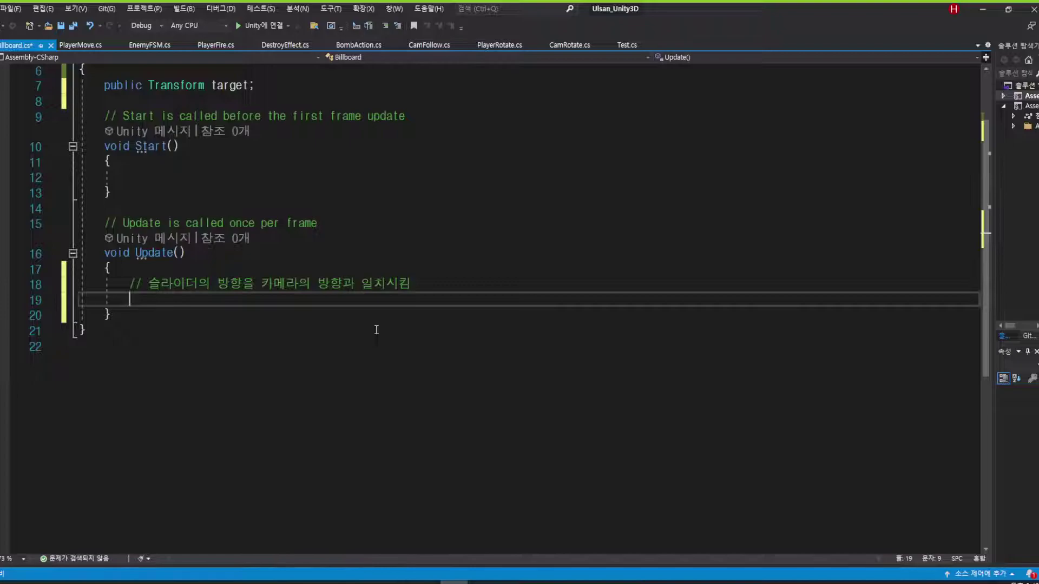
pyautogui.write('t')
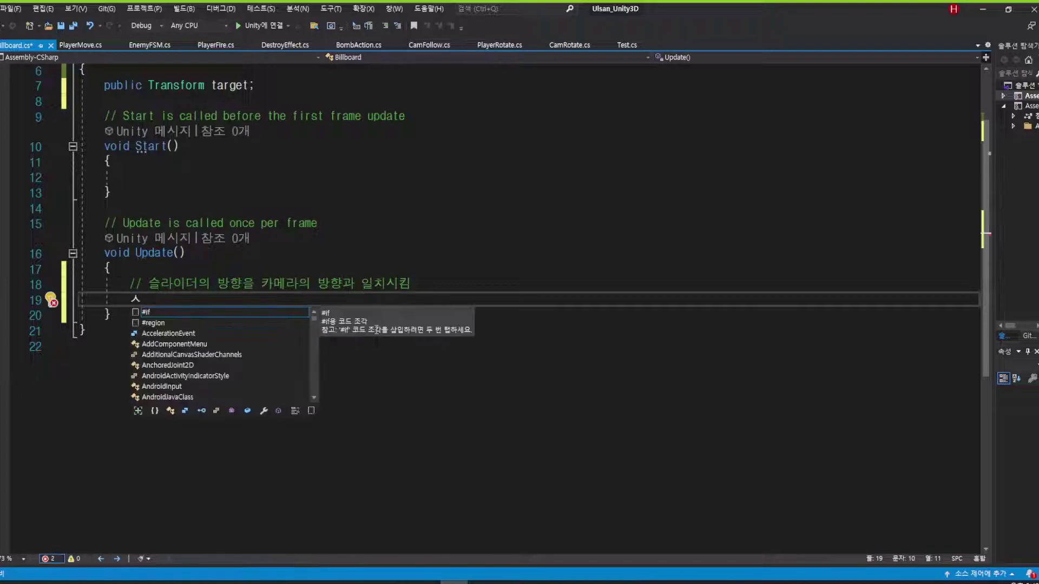
pyautogui.write('ransof')
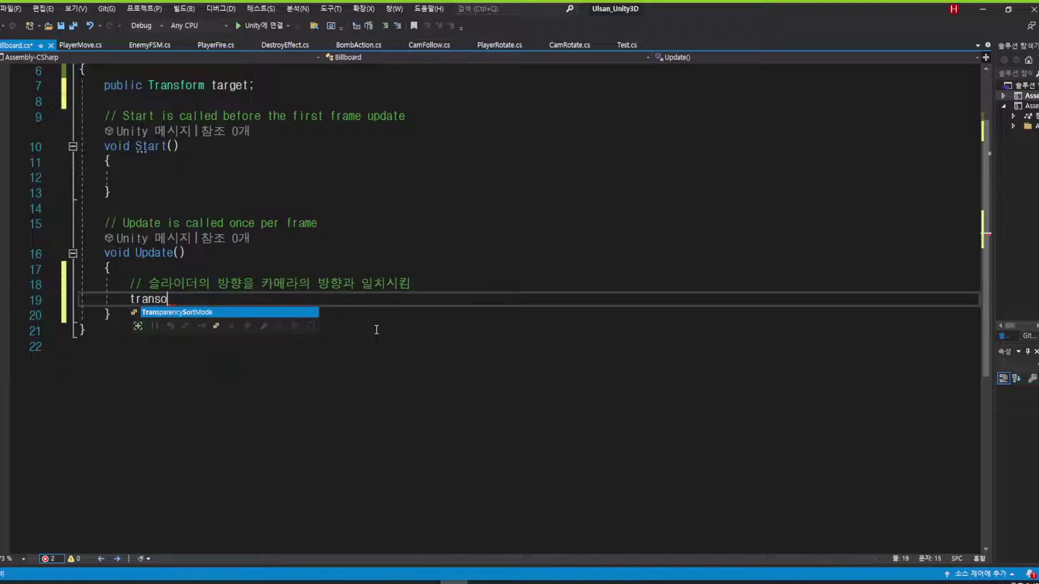
pyautogui.press('BackSpace')
pyautogui.press('BackSpace')
pyautogui.write('form.pos')
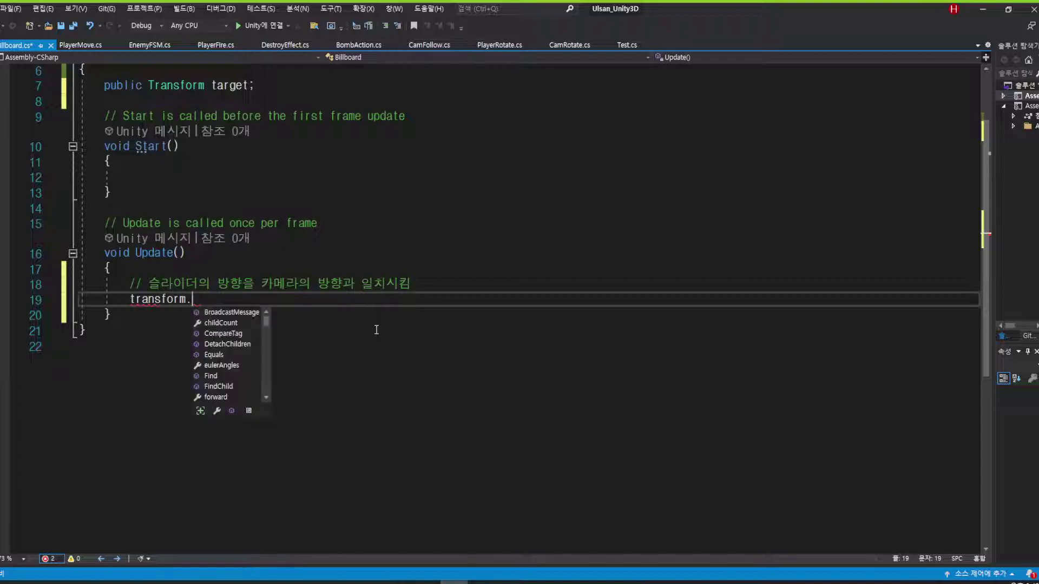
pyautogui.press('BackSpace')
pyautogui.press('BackSpace')
pyautogui.press('BackSpace')
pyautogui.press('BackSpace')
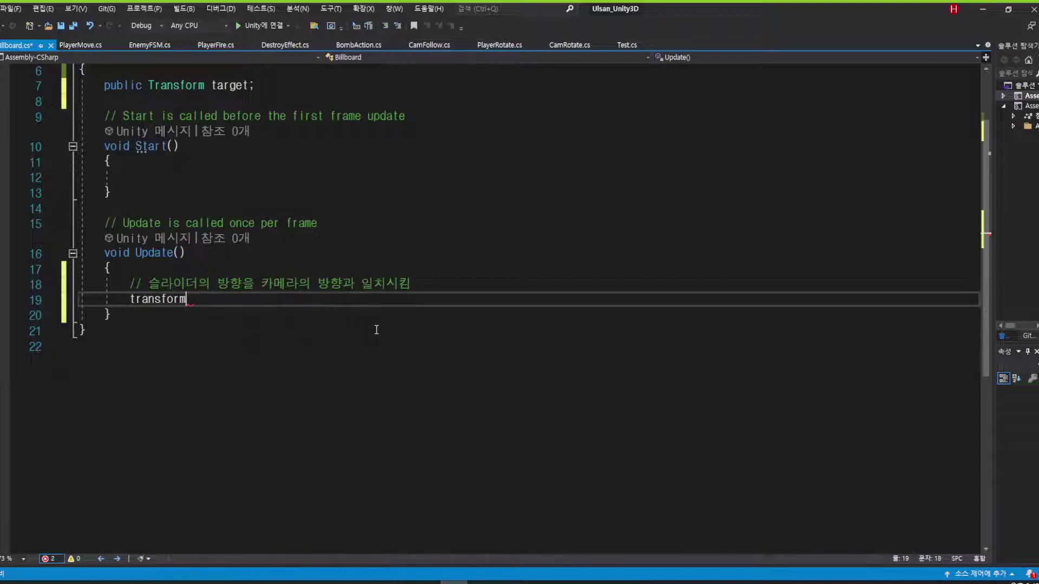
pyautogui.write('.forw')
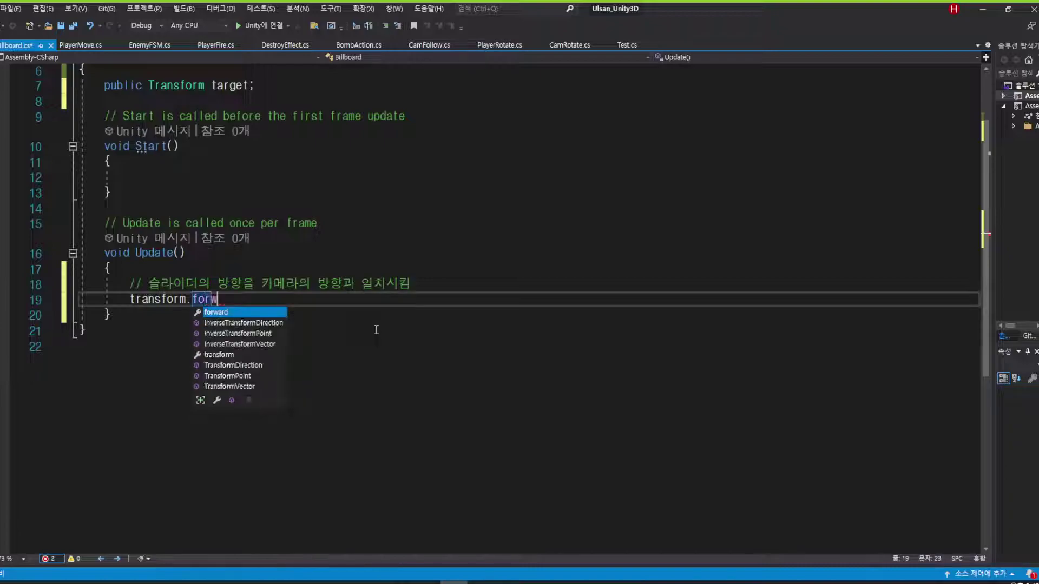
pyautogui.press('Tab')
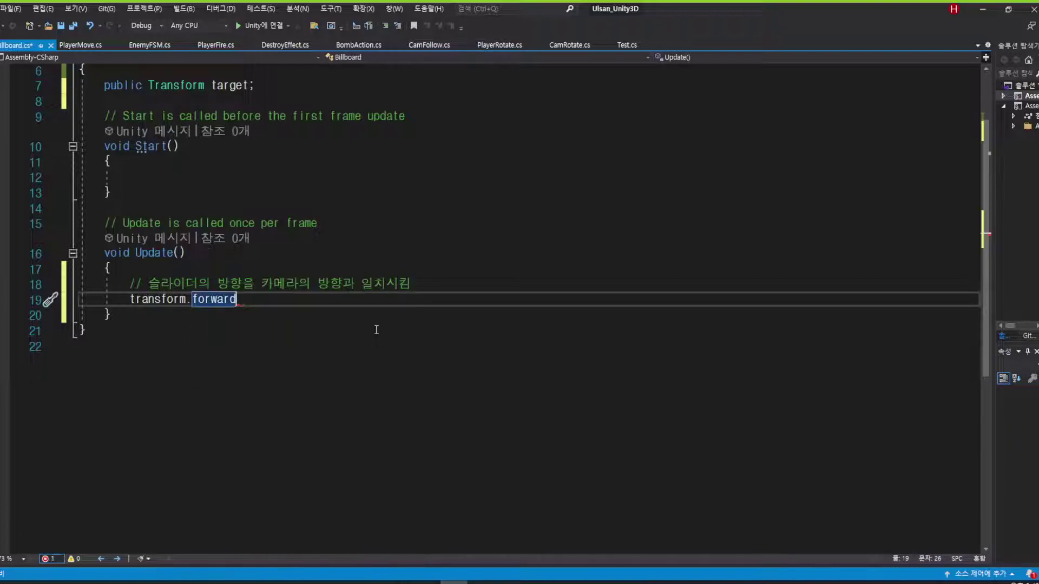
pyautogui.write('=')
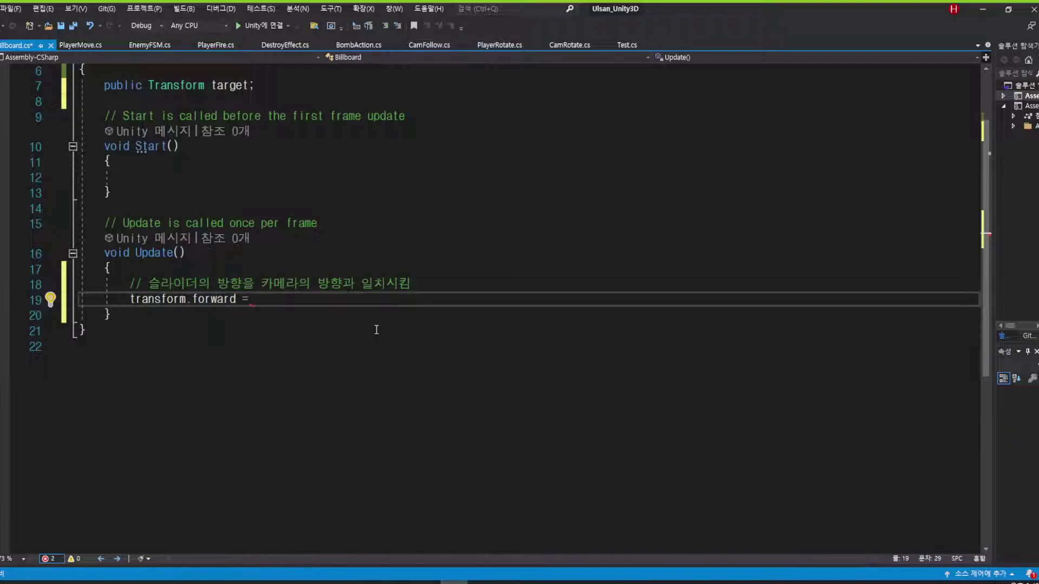
pyautogui.scroll(1, 377, 330)
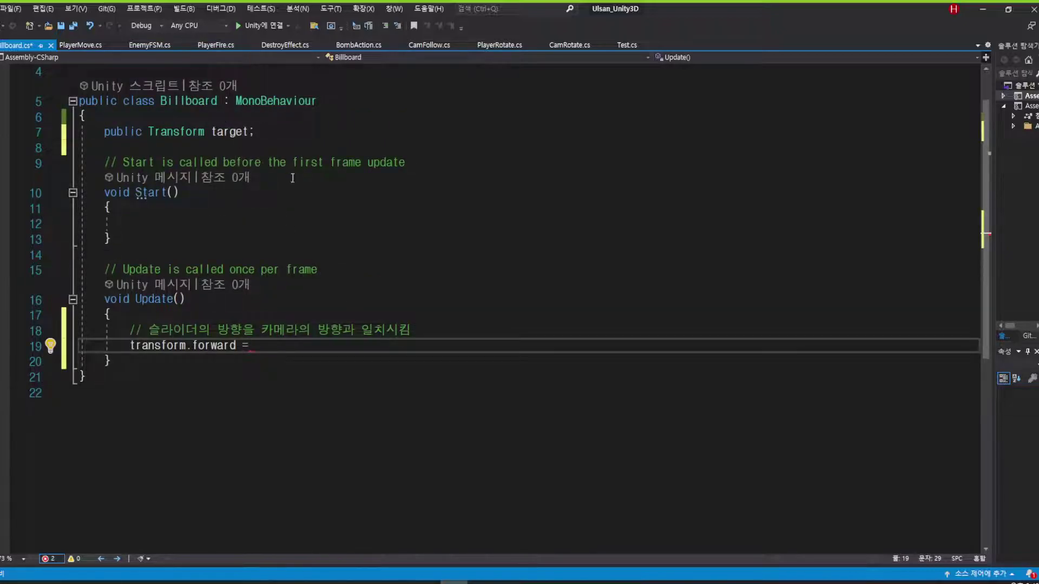
pyautogui.write('target')
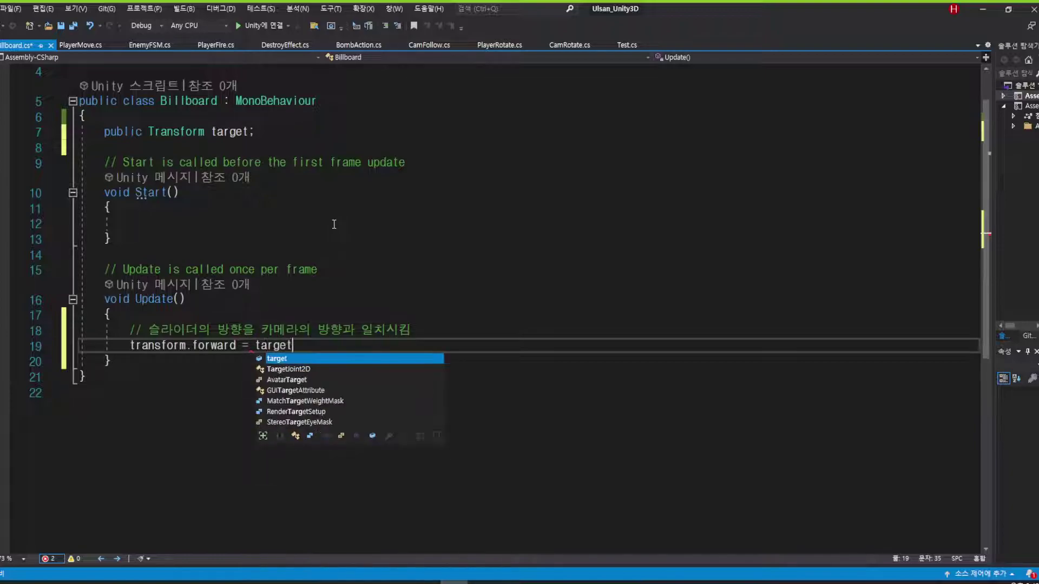
pyautogui.write('.forward')
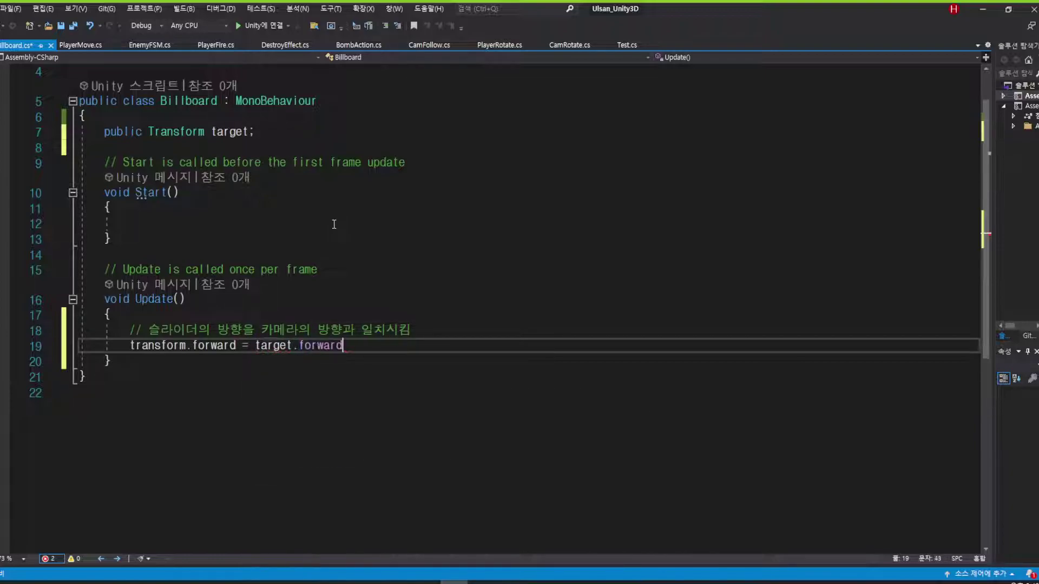
pyautogui.write(';')
pyautogui.hotkey('ctrl', 's')
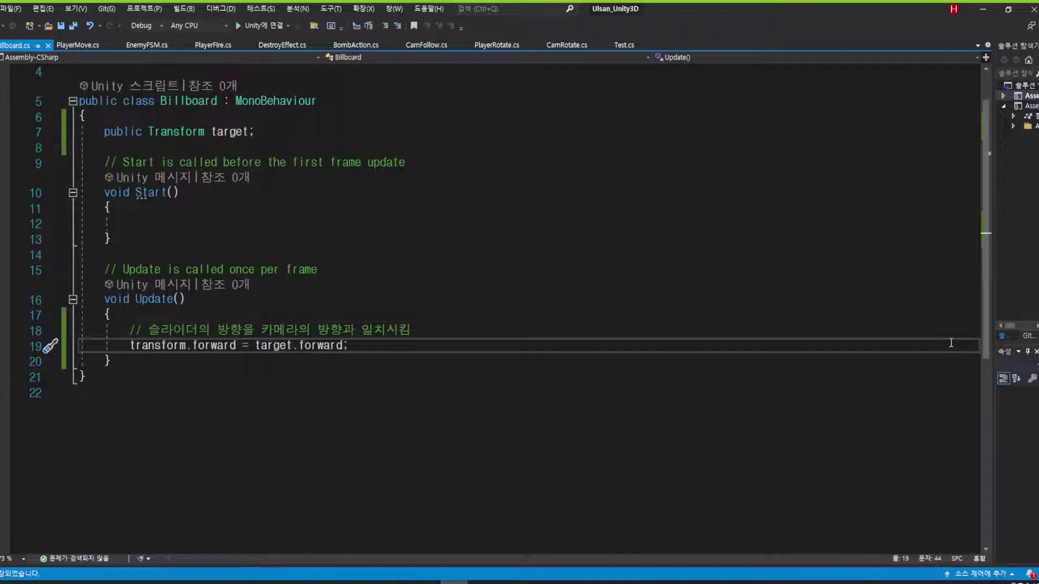
pyautogui.click(752, 404)
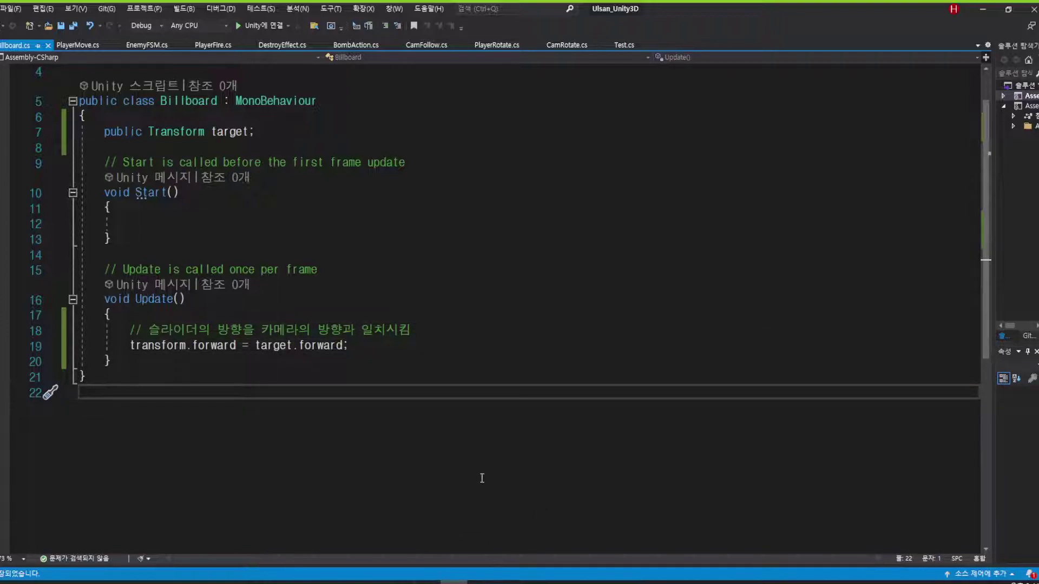
# Step: Switch to Unity, attach the Billboard script to Enemy Hp Bar, and assign Main Camera as its Target
pyautogui.hotkey('alt', 'Tab')
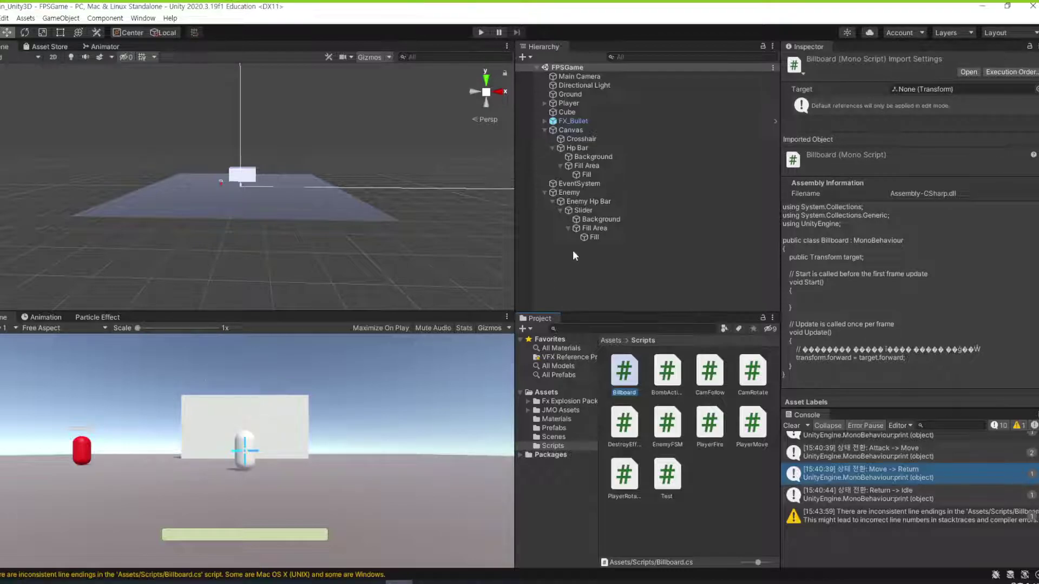
pyautogui.click(587, 202)
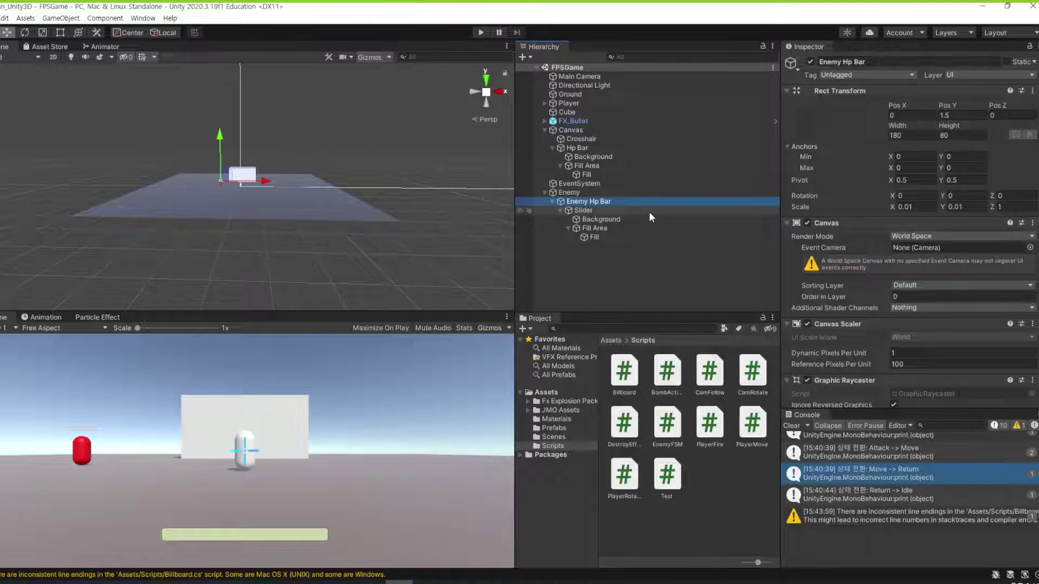
pyautogui.scroll(-2, 950, 218)
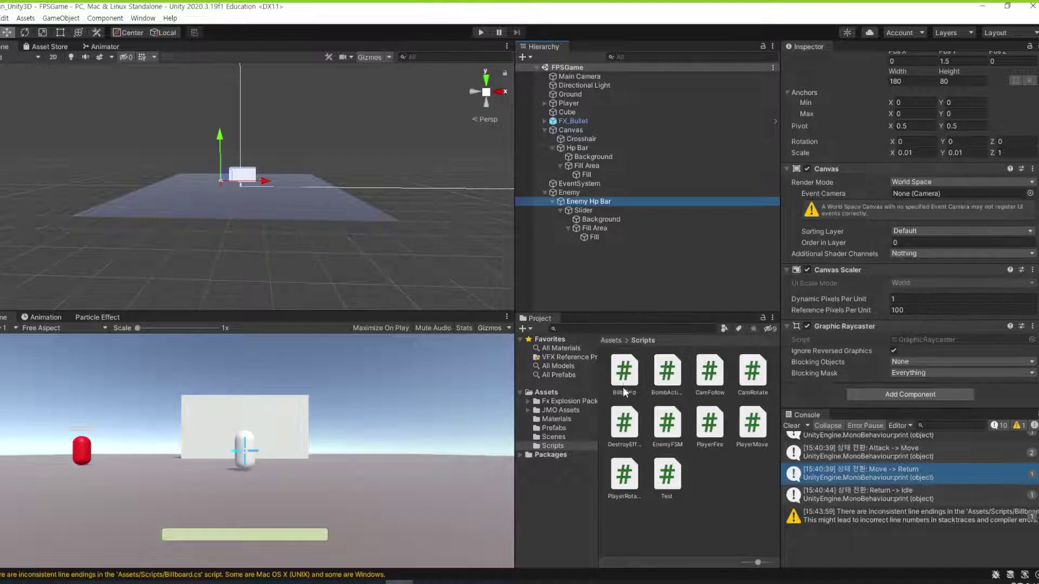
pyautogui.moveTo(625, 385); pyautogui.dragTo(894, 391)
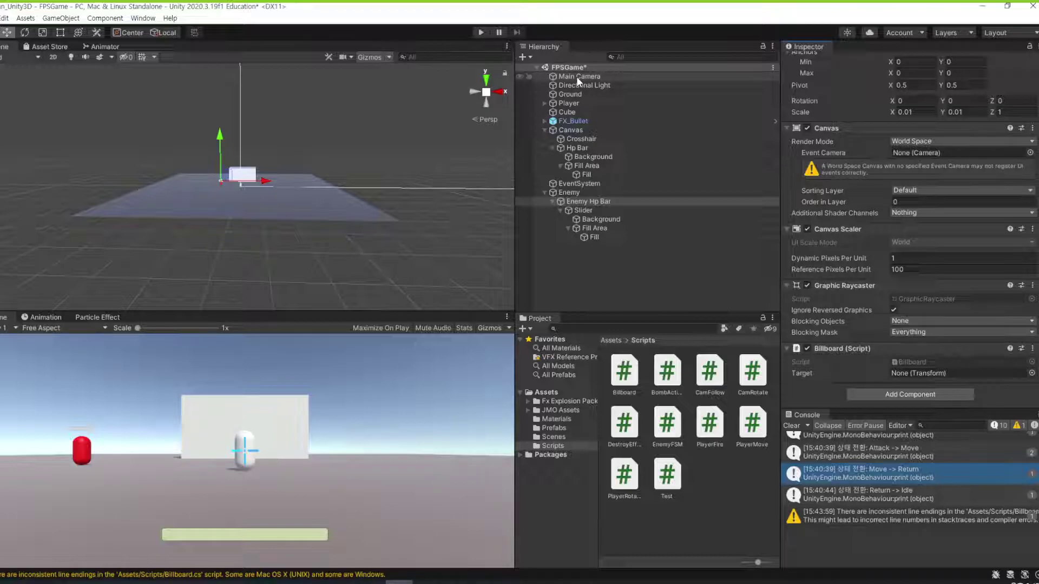
pyautogui.moveTo(576, 76); pyautogui.dragTo(933, 374)
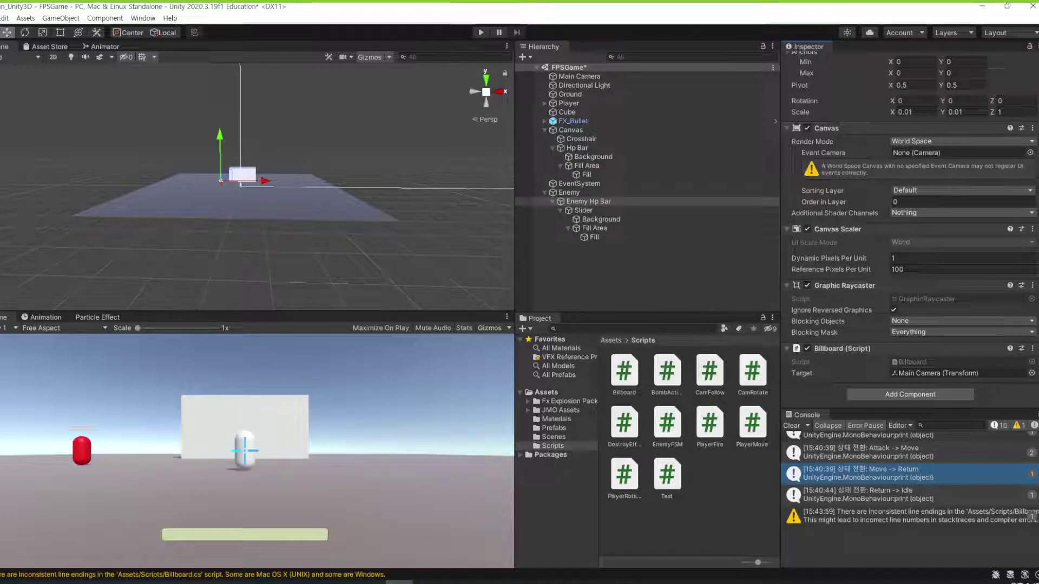
# Step: Save the FPSGame scene and play-test it, shooting the enemy until it dies to check its HP bar
pyautogui.click(557, 275)
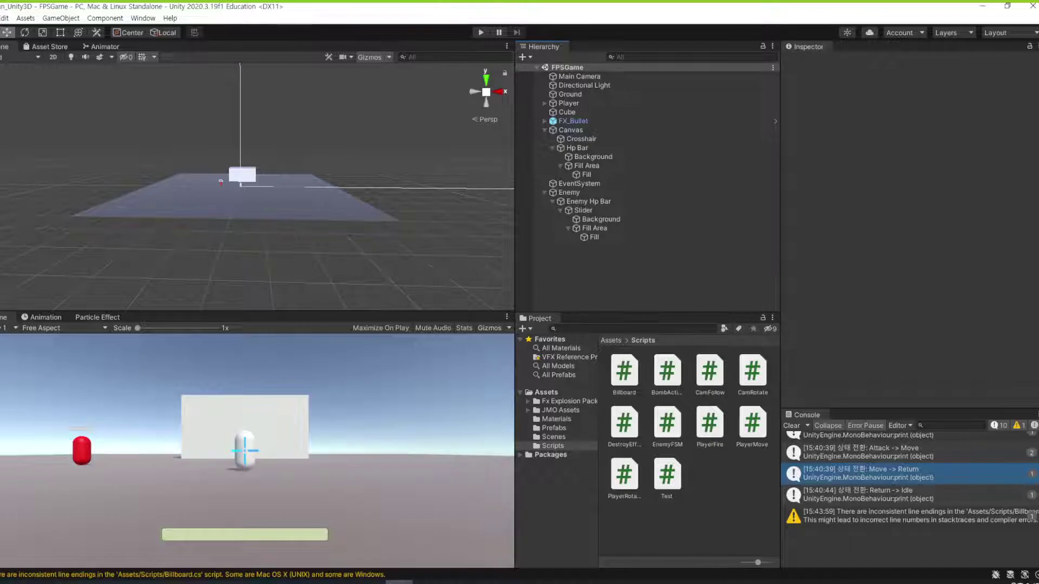
pyautogui.click(481, 32)
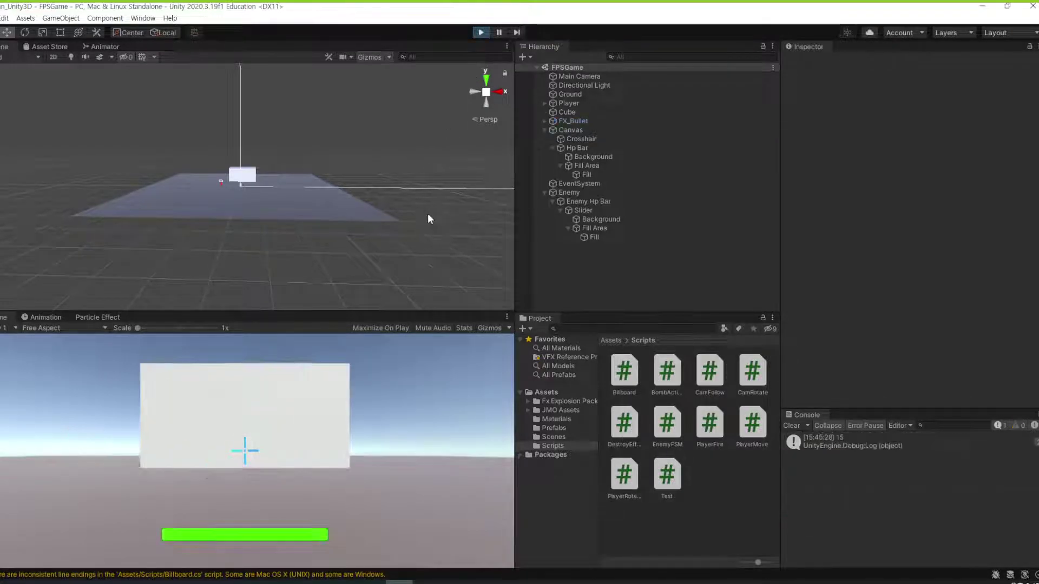
pyautogui.click(302, 151)
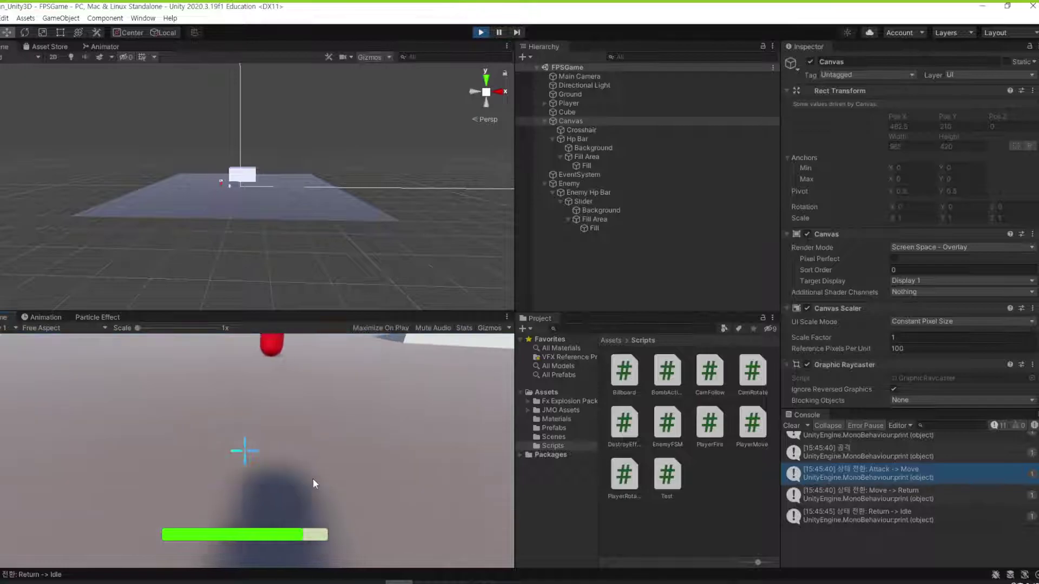
pyautogui.click(321, 456)
pyautogui.click(321, 455)
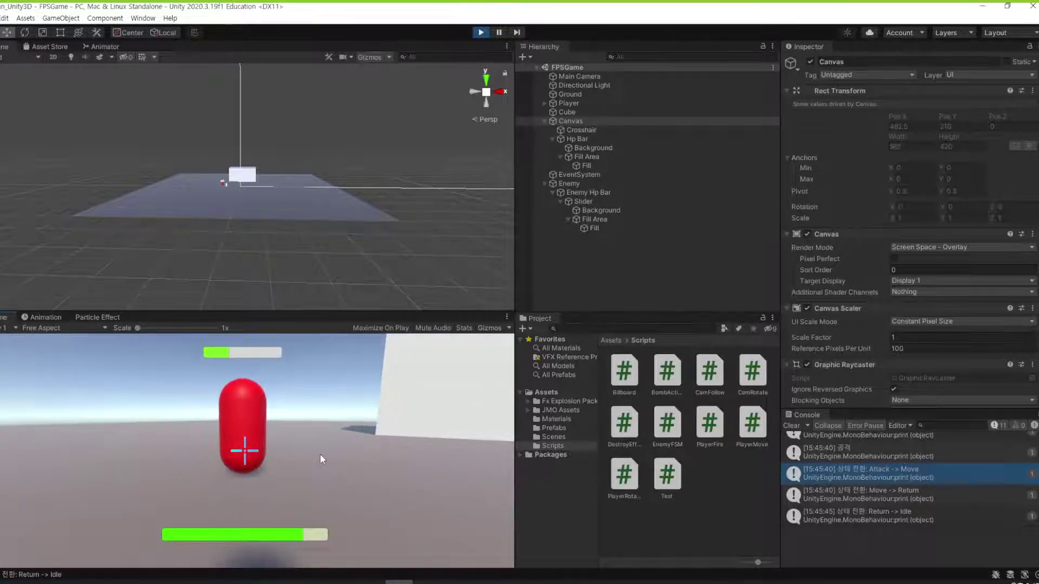
pyautogui.click(320, 455)
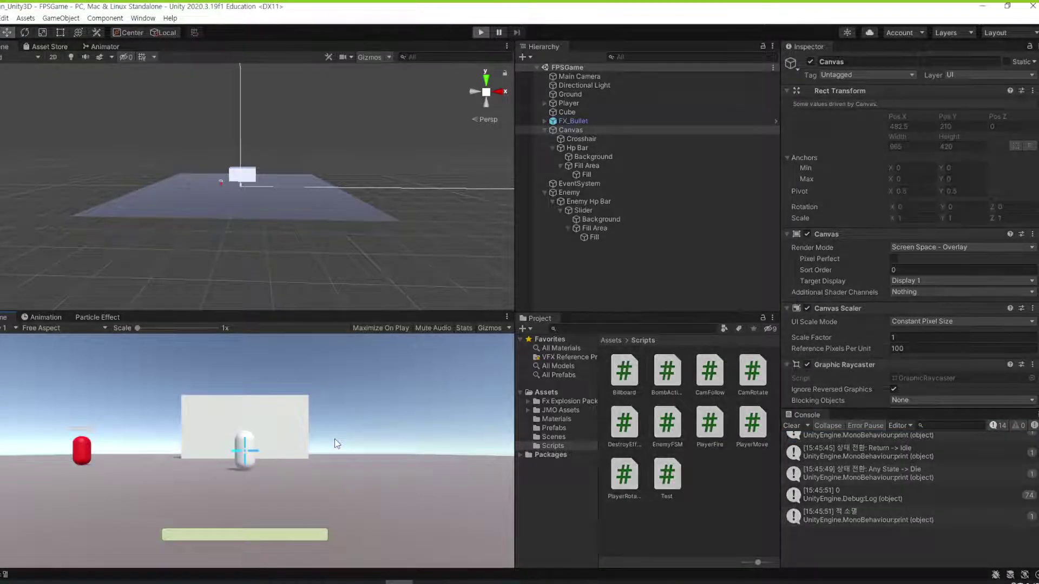
# Step: Run the game again, shoot the enemy at close range while looking around, and stop play mode
pyautogui.hotkey('ctrl', 'p')
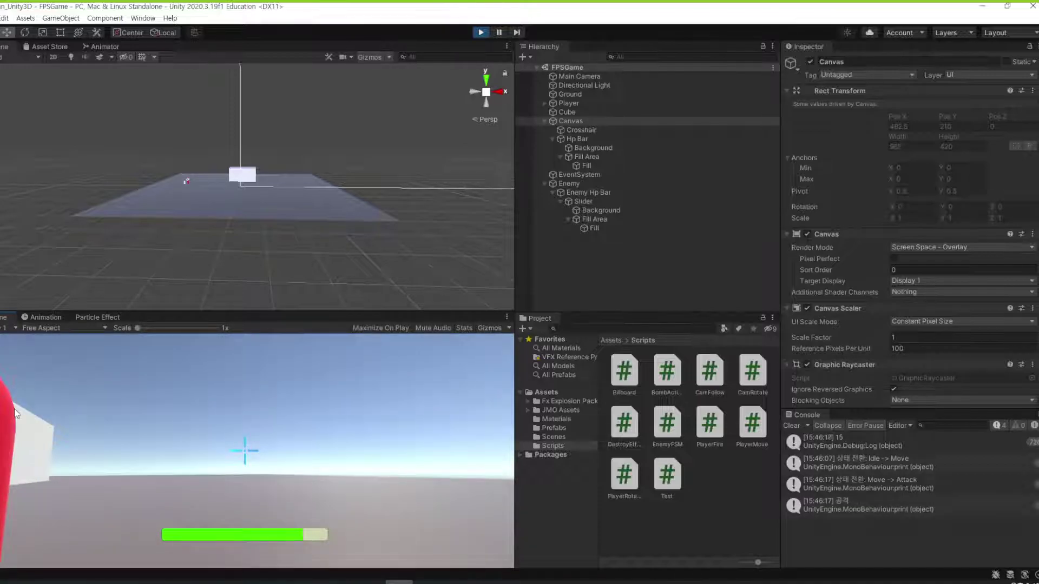
pyautogui.click(245, 450)
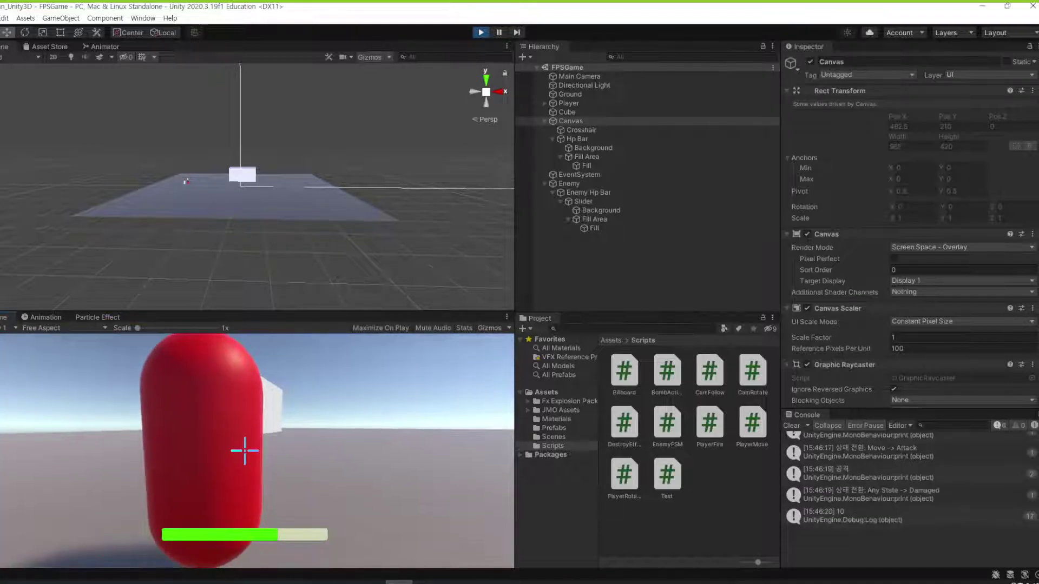
pyautogui.press('Escape')
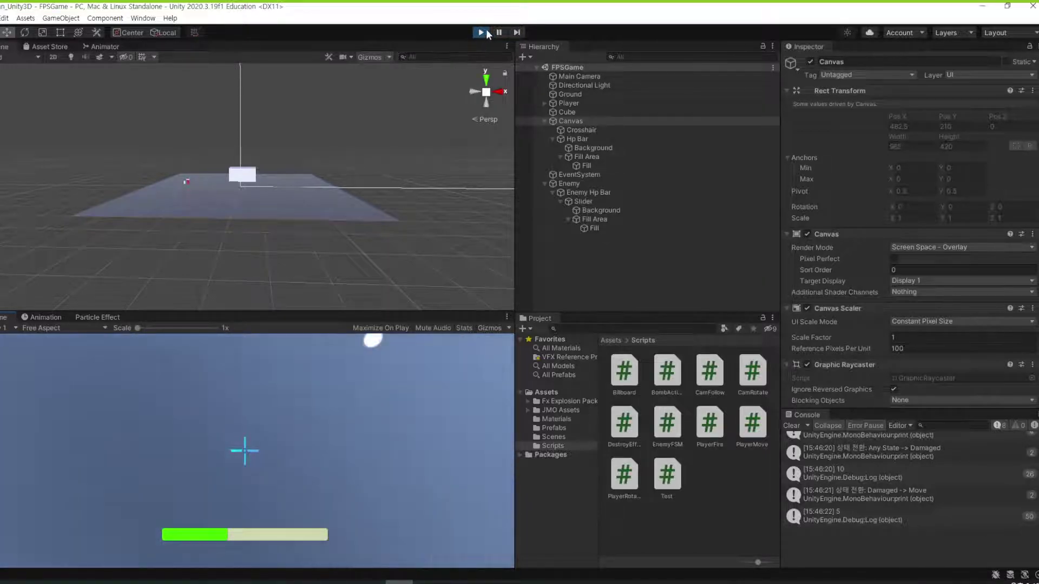
pyautogui.click(486, 31)
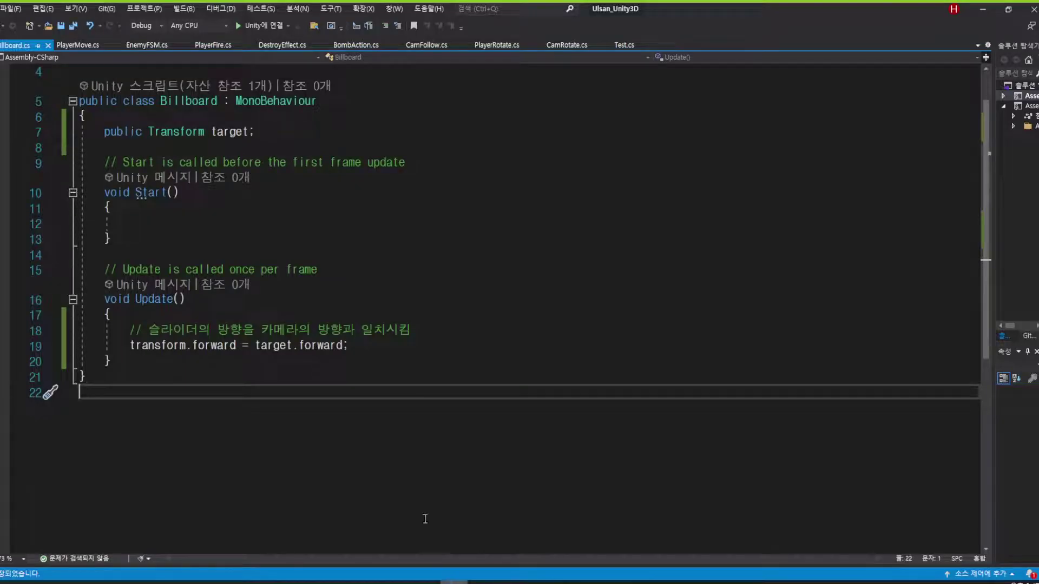
# Step: Switch to Visual Studio and review the Billboard script and the hpSlider code in EnemyFSM.cs
pyautogui.click(359, 370)
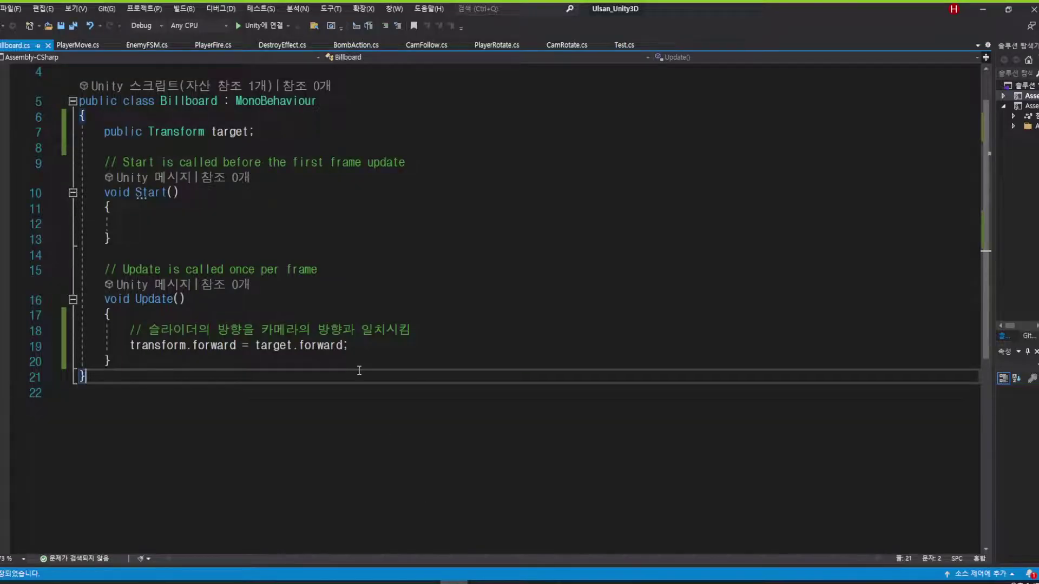
pyautogui.scroll(1, 358, 371)
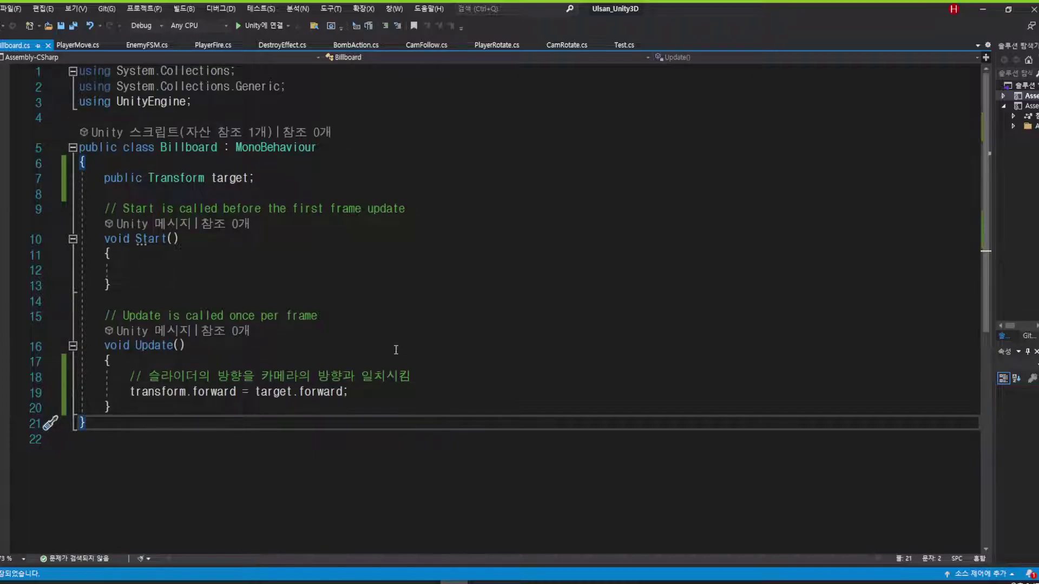
pyautogui.click(159, 47)
pyautogui.click(379, 314)
pyautogui.scroll(-3, 379, 314)
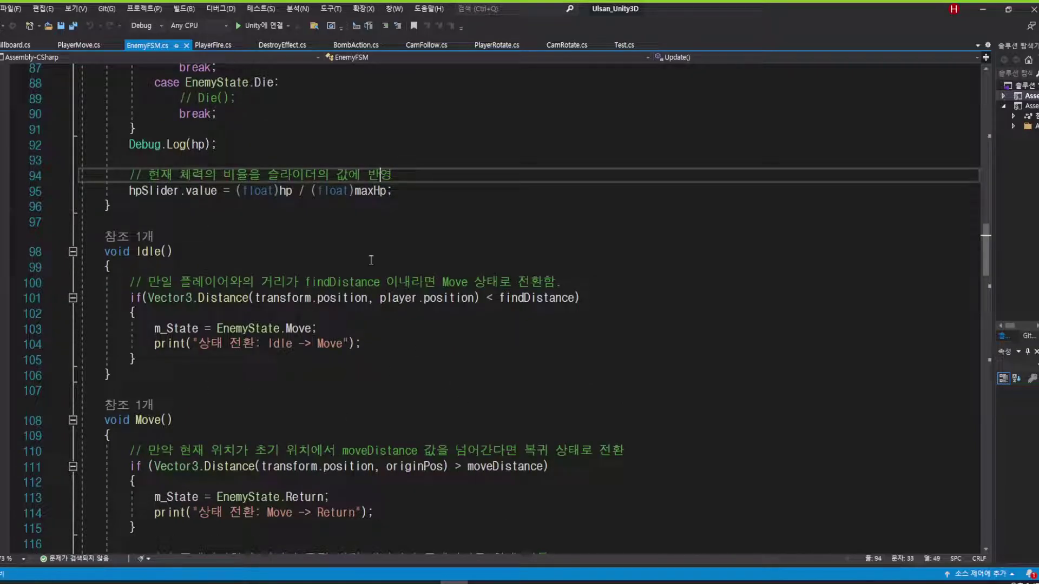
pyautogui.scroll(20, 415, 354)
pyautogui.scroll(-6, 426, 370)
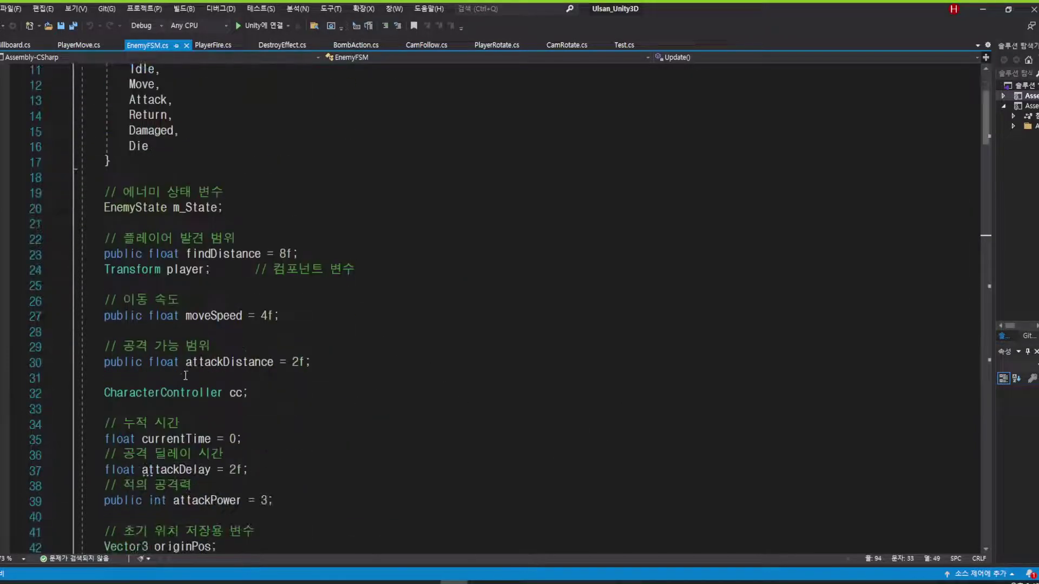
pyautogui.scroll(-3, 116, 408)
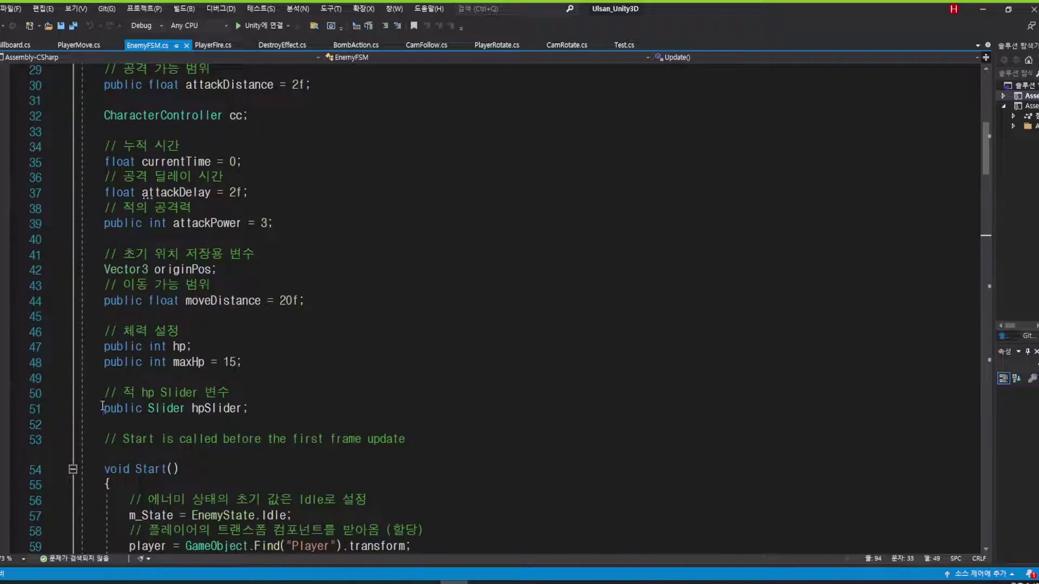
pyautogui.moveTo(99, 408); pyautogui.dragTo(249, 408)
pyautogui.click(283, 405)
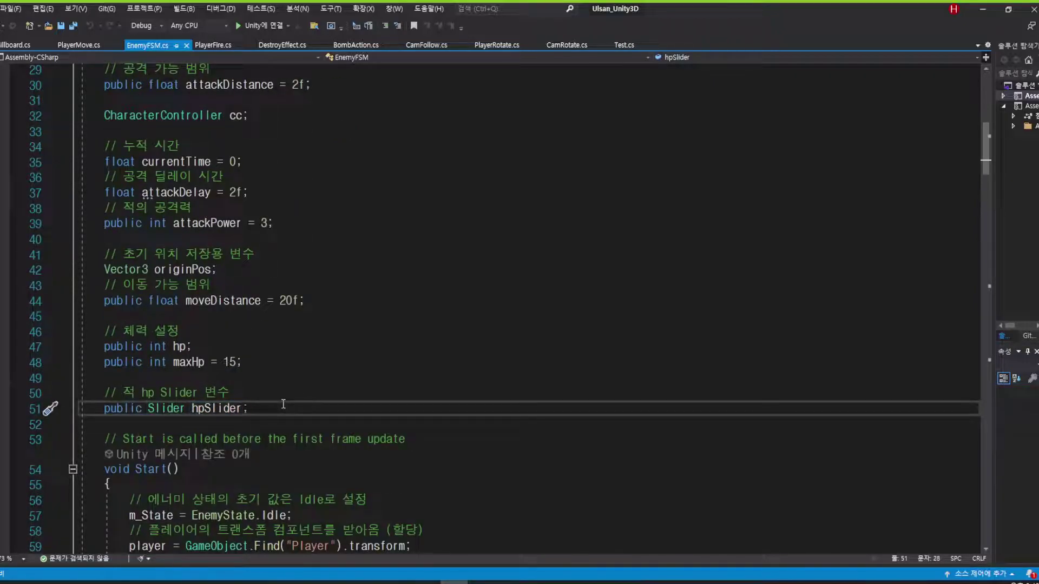
pyautogui.press('Up')
pyautogui.scroll(-1, 348, 401)
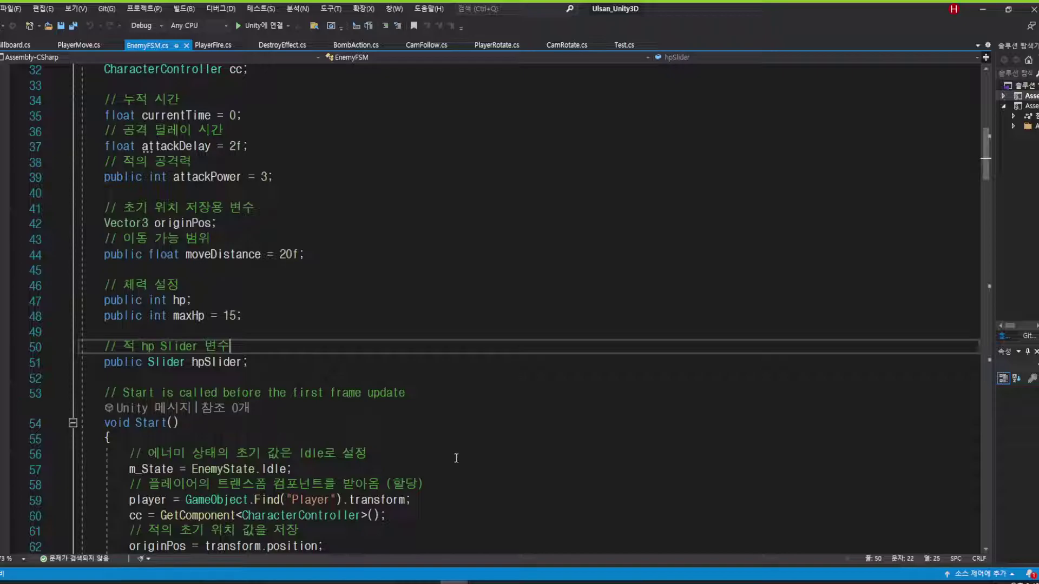
# Step: Switch to Unity and inspect the Image settings of the Background under the Enemy Hp Bar's Slider
pyautogui.click(400, 583)
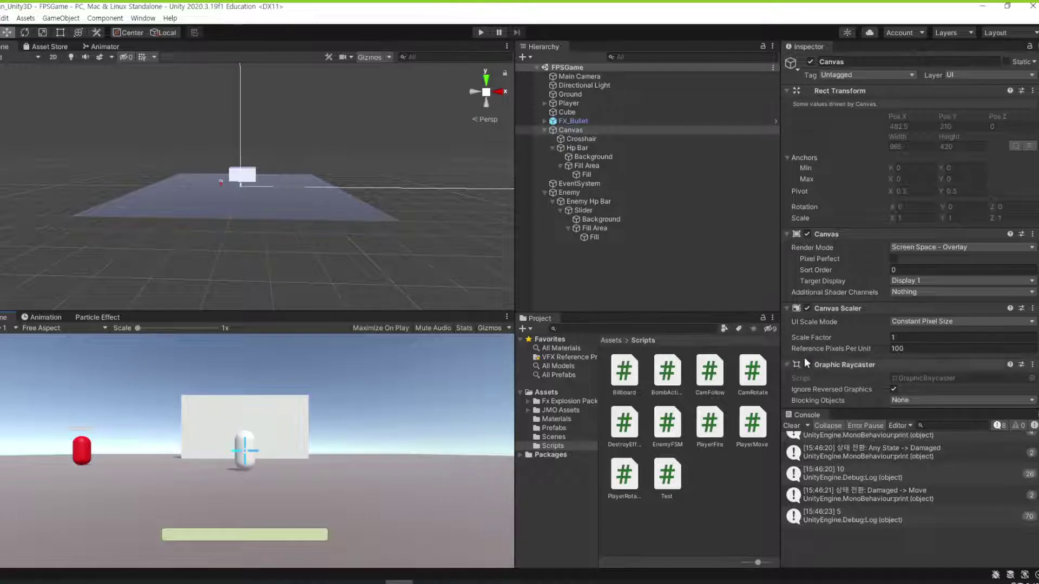
pyautogui.scroll(-2, 804, 359)
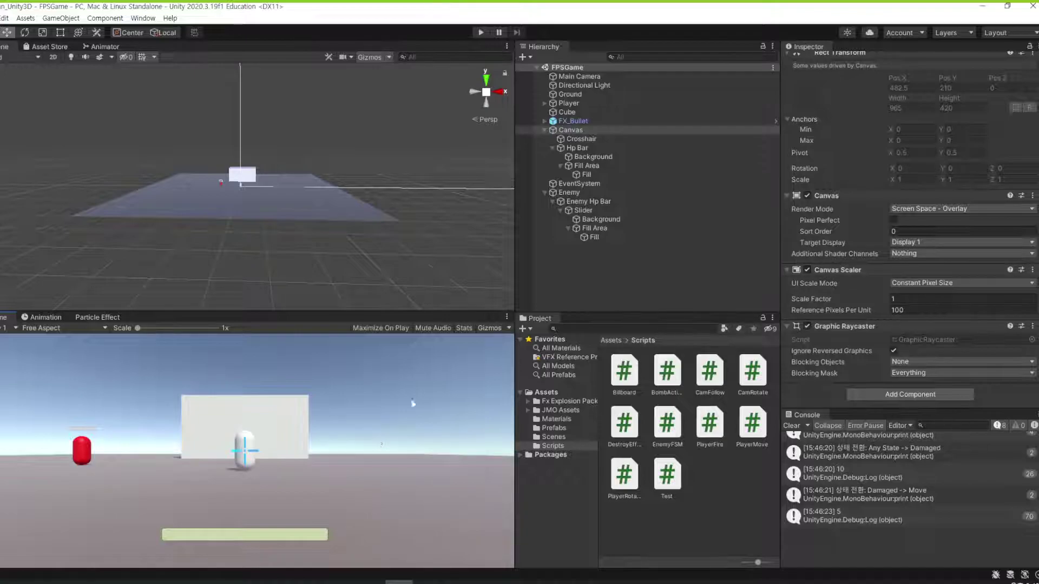
pyautogui.scroll(-4, 451, 215)
pyautogui.scroll(5, 365, 204)
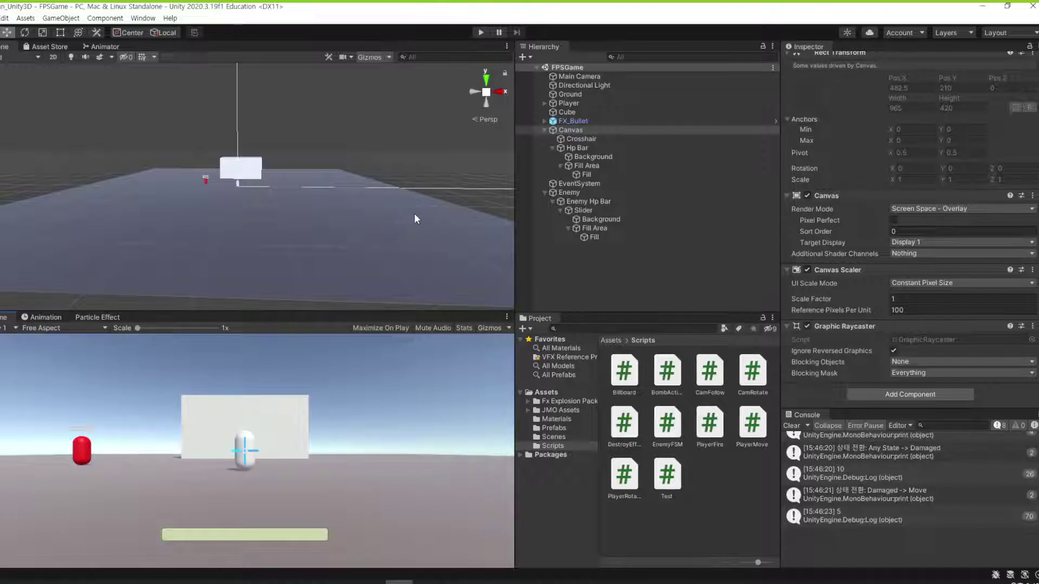
pyautogui.click(483, 32)
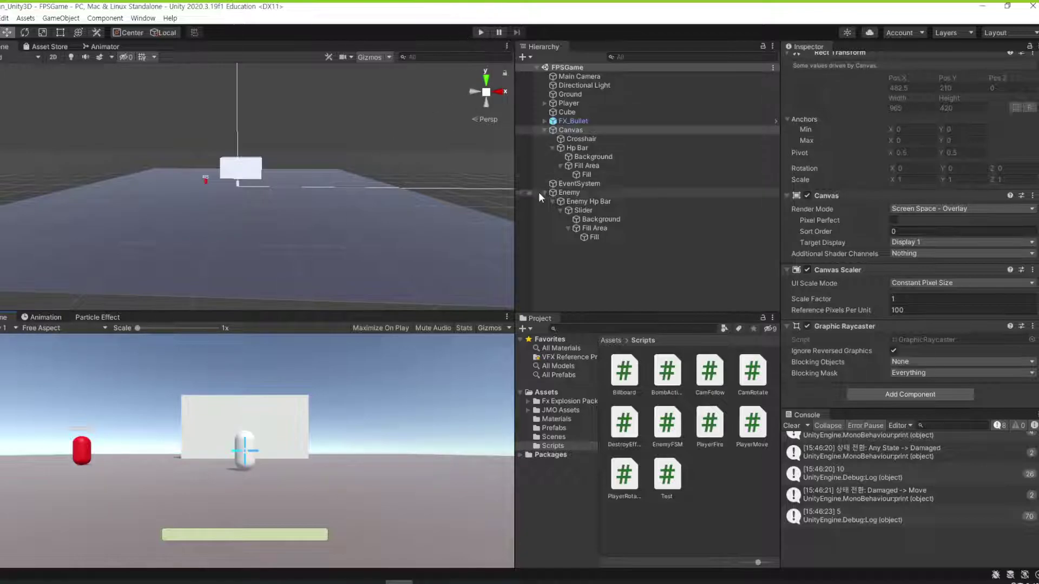
pyautogui.click(587, 224)
pyautogui.click(590, 218)
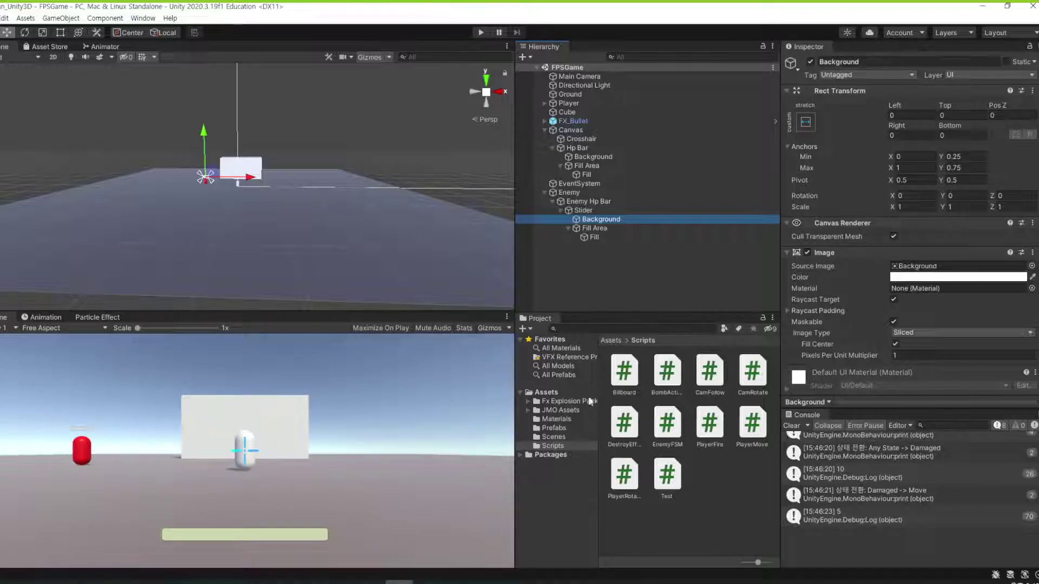
pyautogui.scroll(-2, 886, 365)
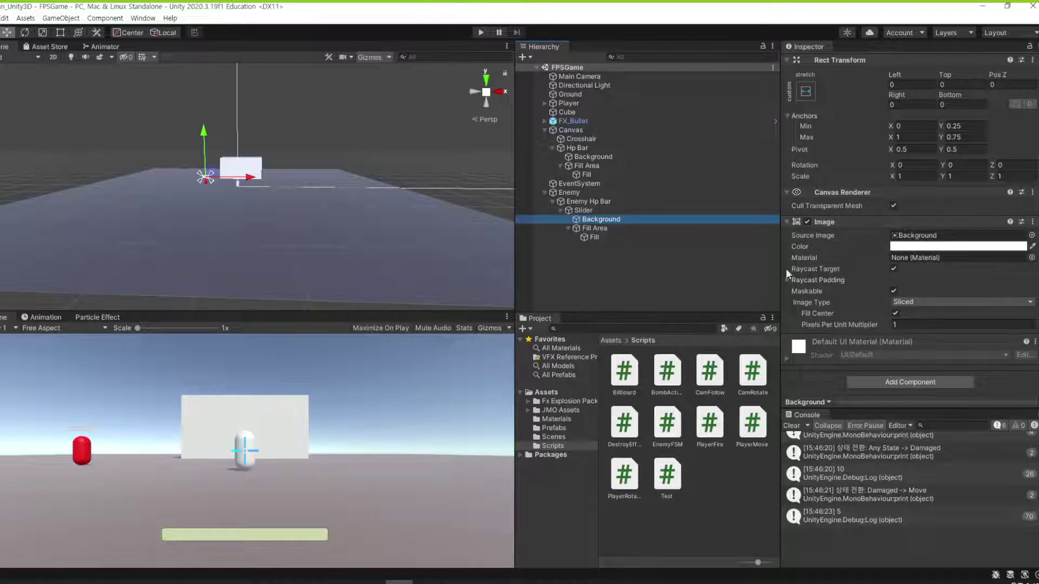
# Step: Change the Image color of the Fill under the Enemy Hp Bar's Slider to pink, FF72D7
pyautogui.click(622, 238)
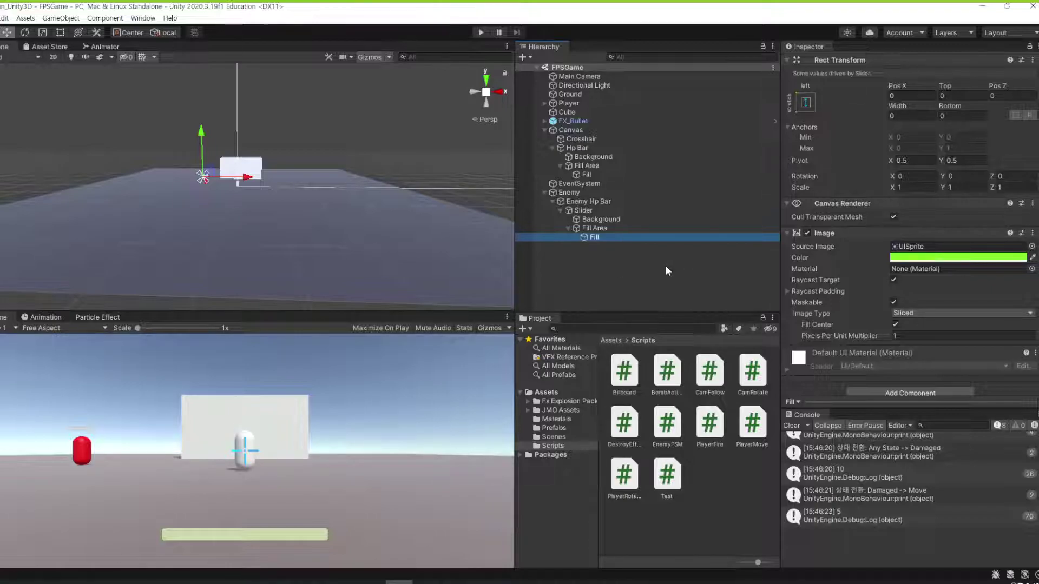
pyautogui.click(908, 258)
pyautogui.moveTo(953, 245); pyautogui.dragTo(774, 216)
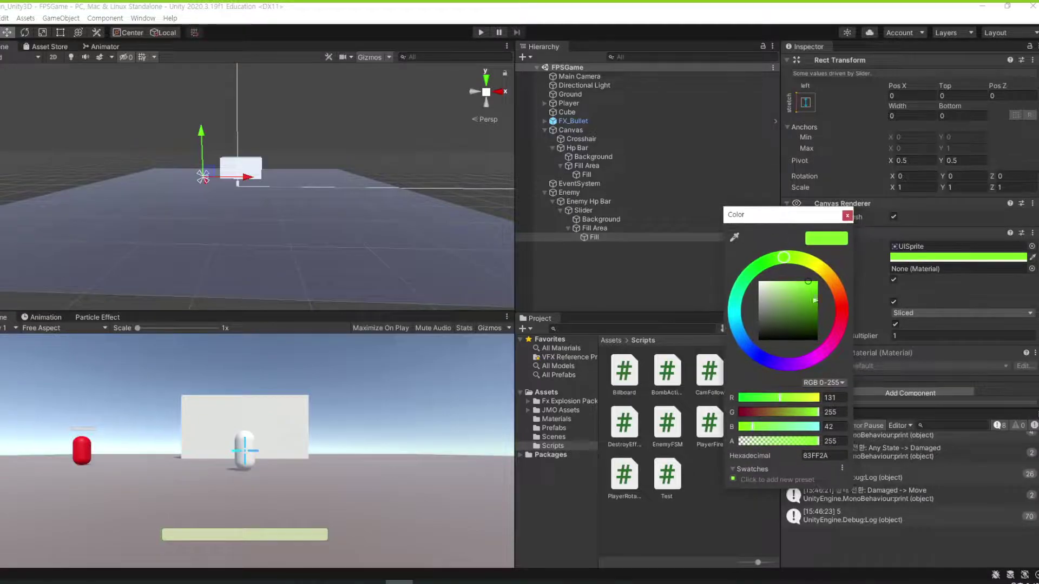
pyautogui.moveTo(843, 311); pyautogui.dragTo(828, 346)
pyautogui.moveTo(799, 301); pyautogui.dragTo(777, 272)
pyautogui.moveTo(788, 309); pyautogui.dragTo(793, 284)
pyautogui.click(847, 215)
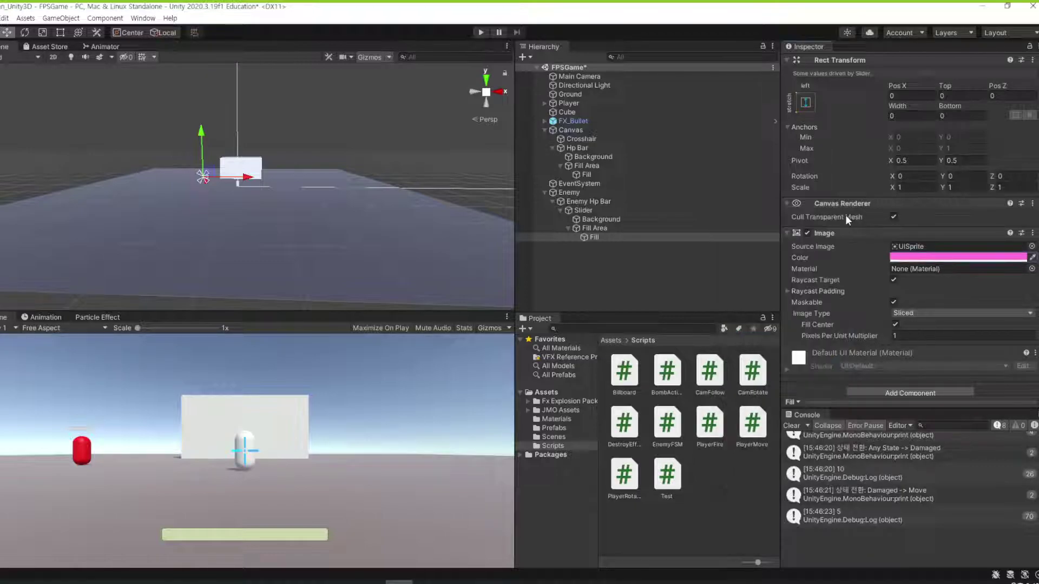
# Step: Play-test the pink enemy HP bar by shooting the enemy until its health is gone, and stop play mode
pyautogui.click(480, 32)
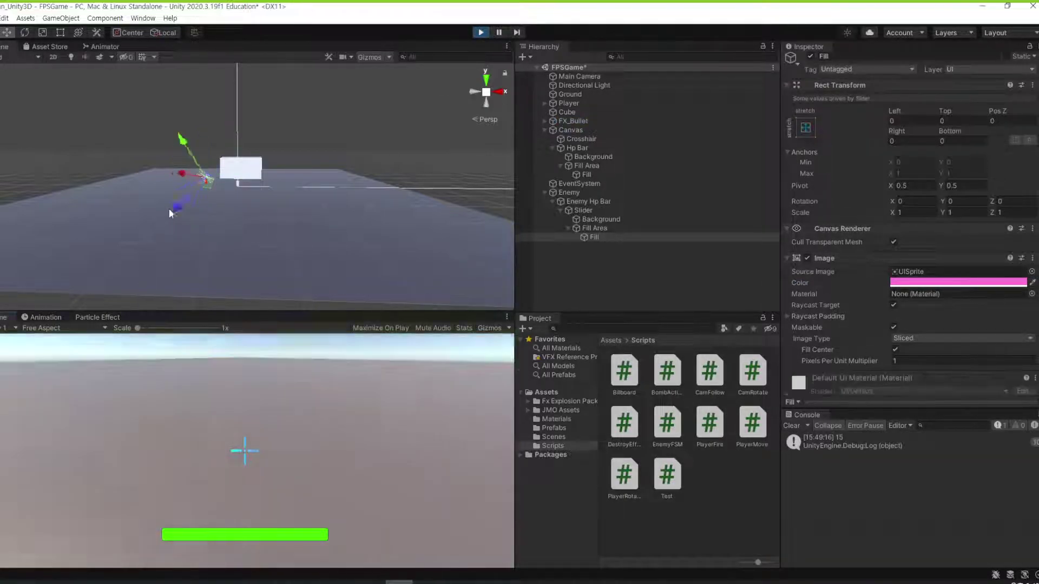
pyautogui.click(138, 167)
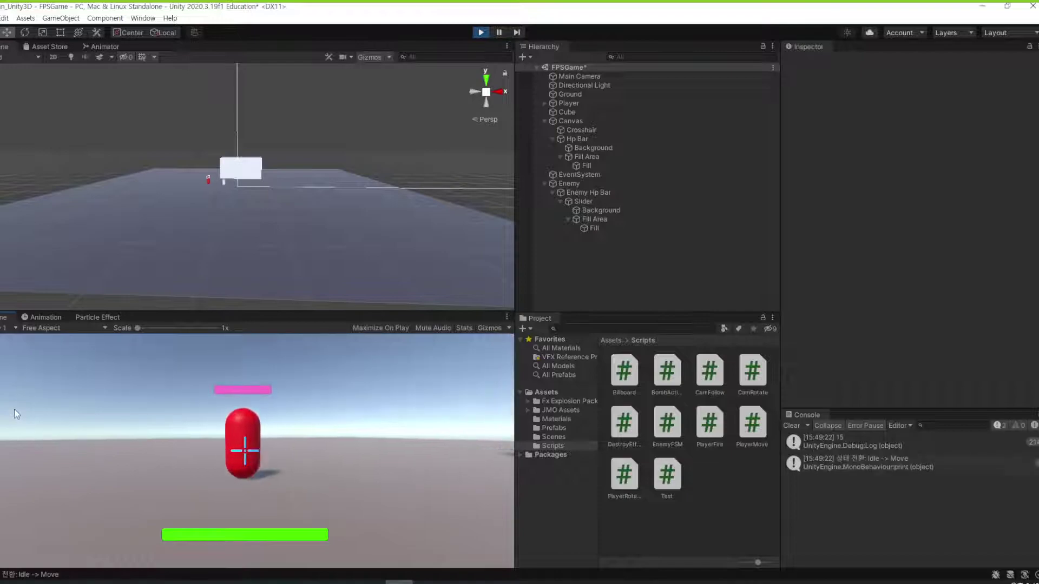
pyautogui.click(16, 414)
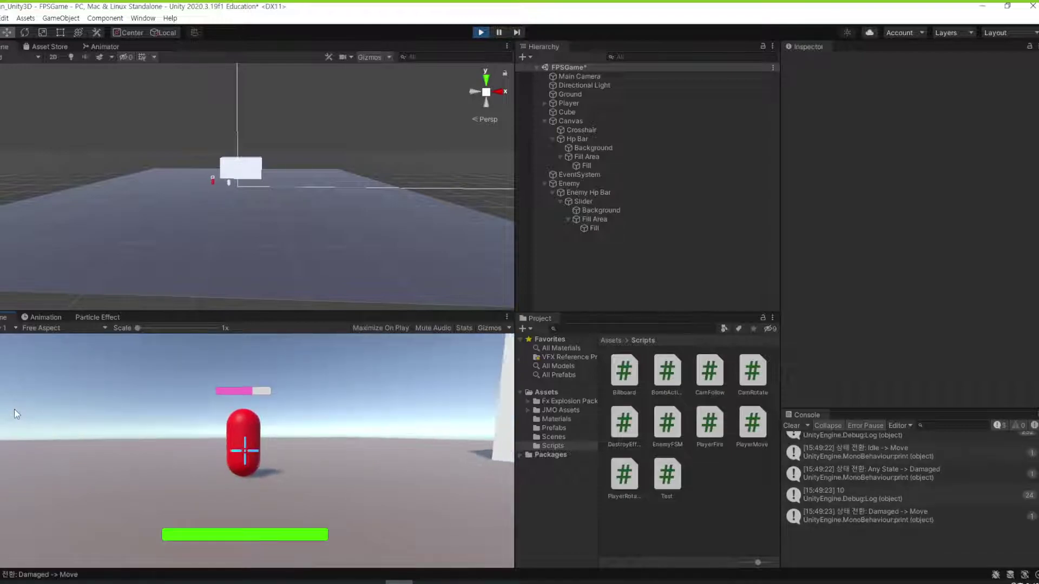
pyautogui.click(44, 408)
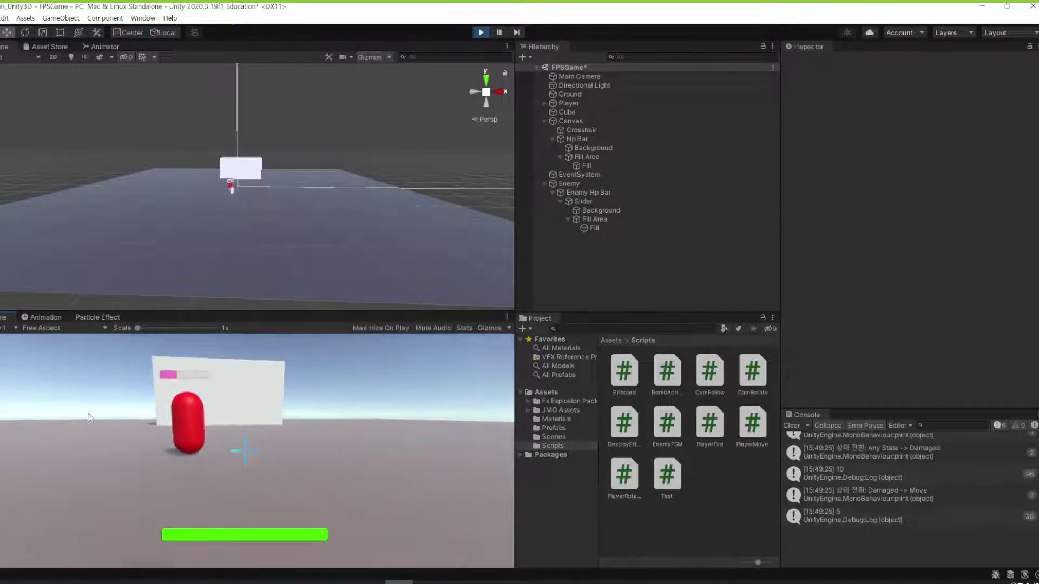
pyautogui.click(82, 410)
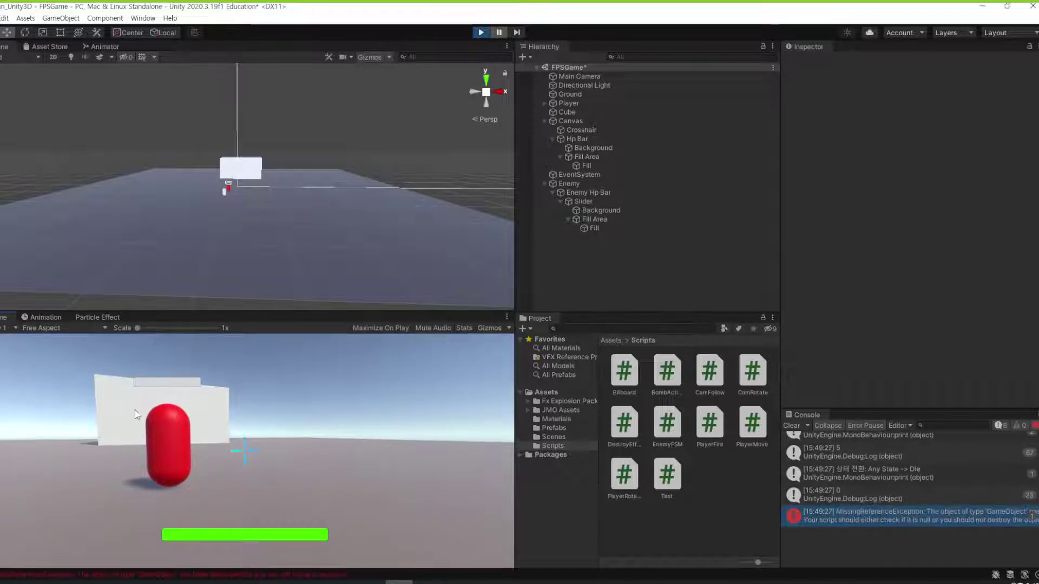
pyautogui.click(481, 32)
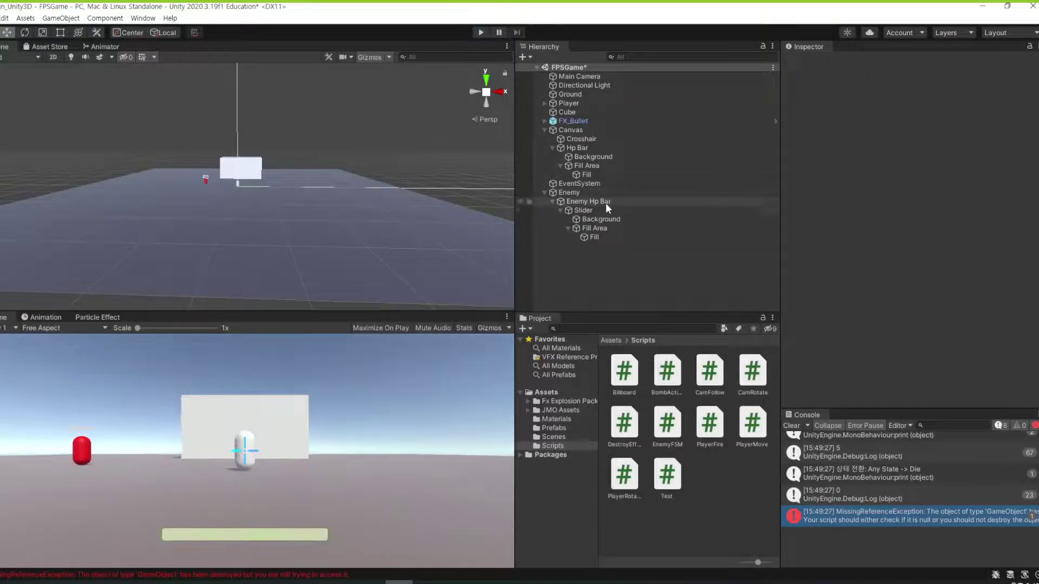
# Step: Examine the Background, Fill Area and Fill objects of the player's Hp Bar and the enemy's Slider
pyautogui.click(601, 218)
pyautogui.click(594, 149)
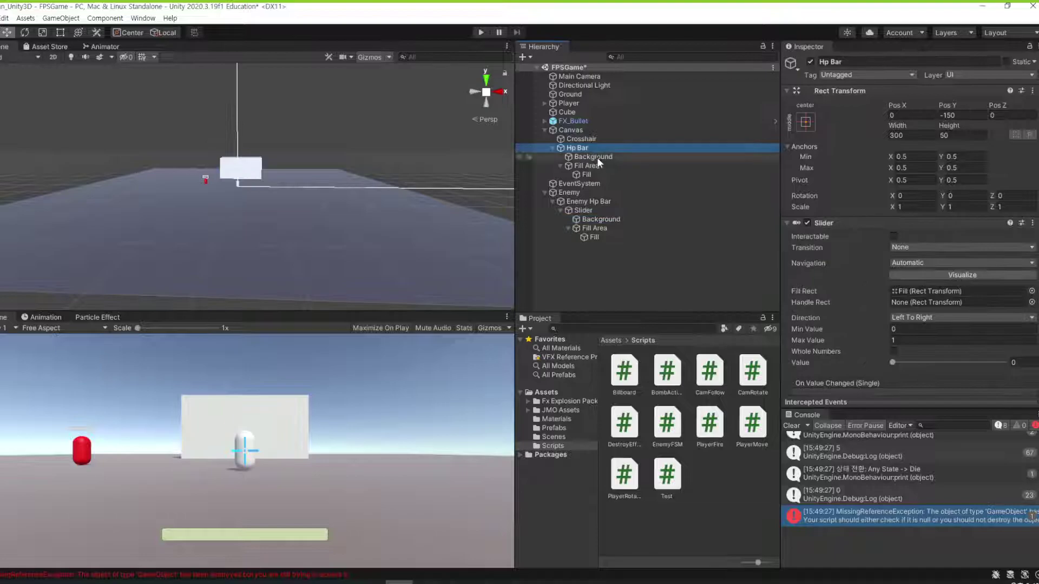
pyautogui.click(600, 159)
pyautogui.click(601, 164)
pyautogui.click(609, 158)
pyautogui.click(612, 165)
pyautogui.click(609, 175)
pyautogui.click(595, 228)
pyautogui.click(599, 219)
pyautogui.click(605, 211)
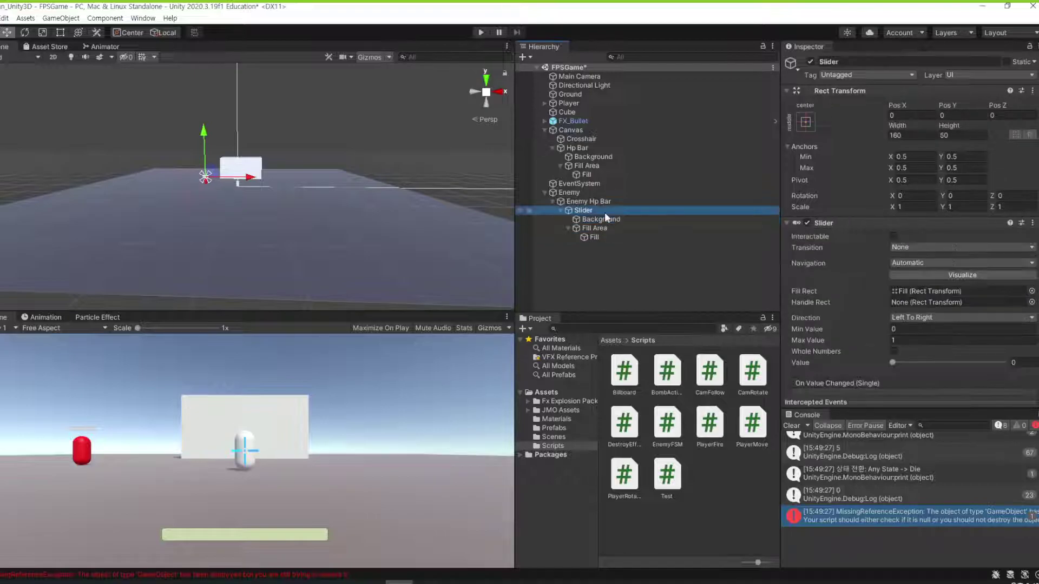
# Step: Change the Image color of the Fill under the enemy's Slider to bright green, 68FF15, and clear the console
pyautogui.click(602, 237)
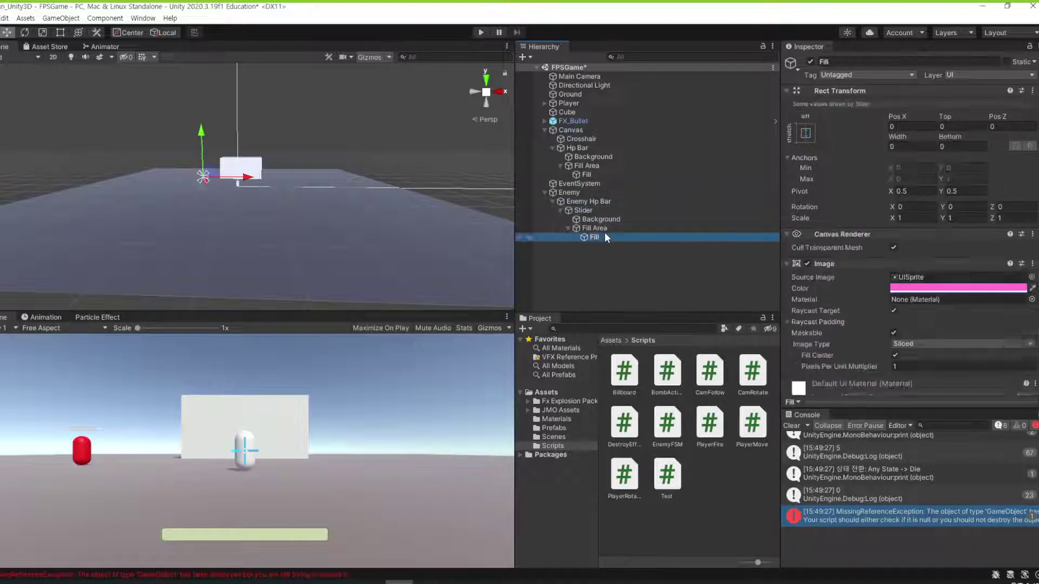
pyautogui.click(916, 290)
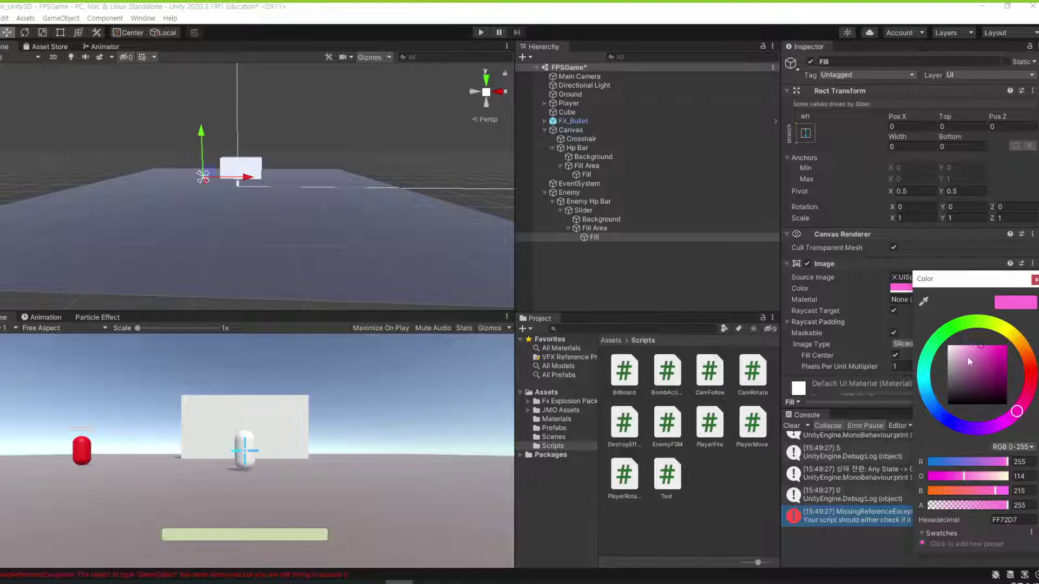
pyautogui.click(978, 324)
pyautogui.moveTo(980, 328)
pyautogui.mouseDown()
pyautogui.moveTo(970, 323)
pyautogui.moveTo(973, 348)
pyautogui.moveTo(985, 346)
pyautogui.mouseUp()
pyautogui.moveTo(958, 280); pyautogui.dragTo(788, 255)
pyautogui.moveTo(833, 323); pyautogui.dragTo(838, 324)
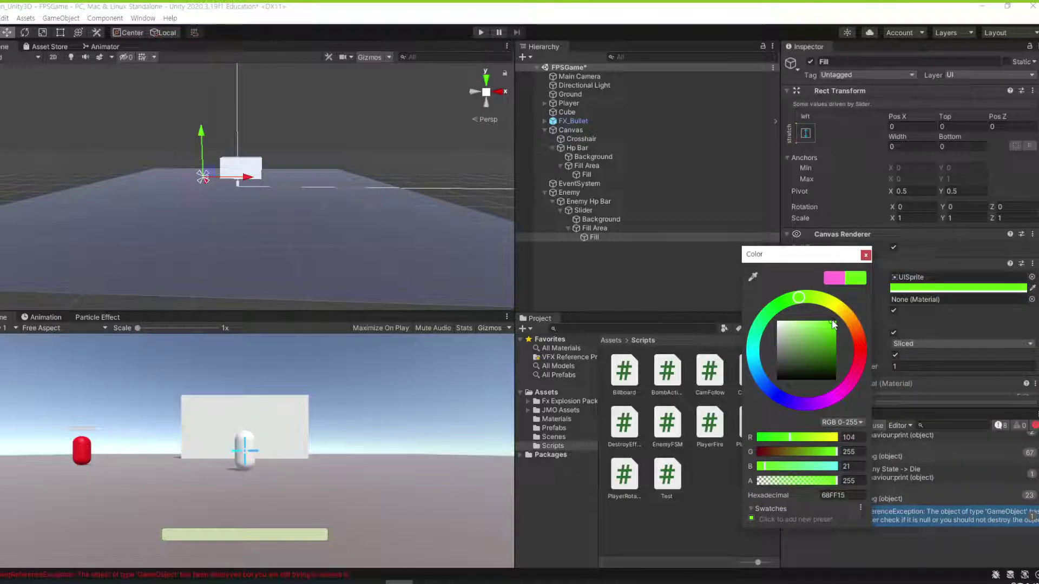
pyautogui.click(866, 254)
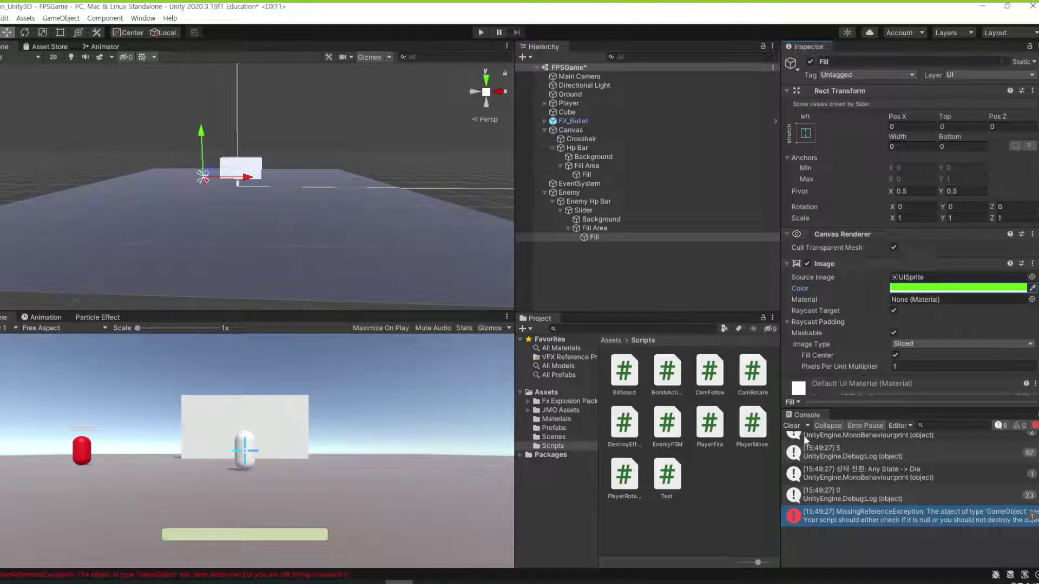
pyautogui.click(805, 426)
pyautogui.click(795, 427)
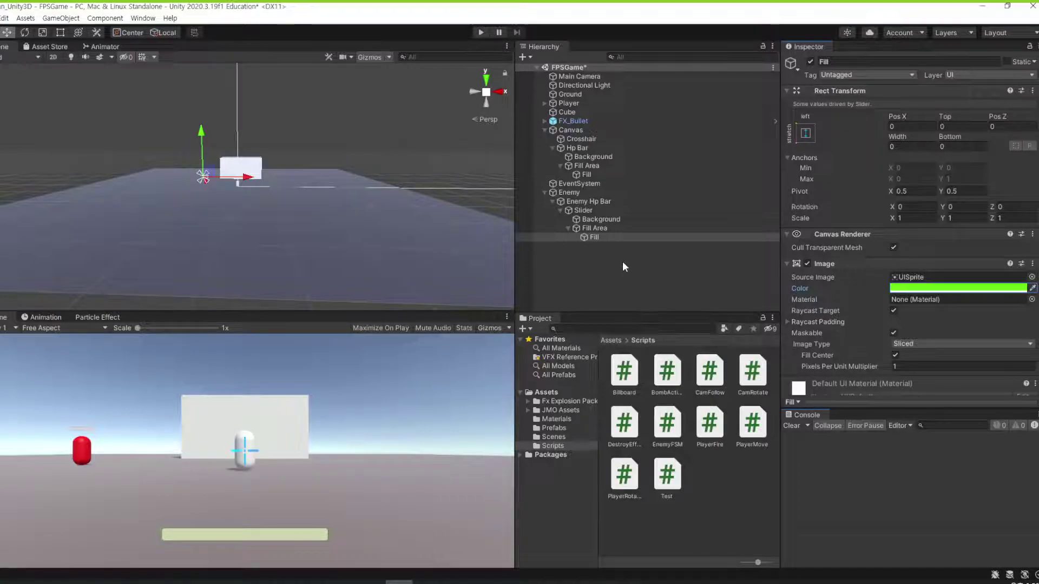
# Step: Rename the Enemy Hp Bar object under Enemy to Enemy Canvas
pyautogui.click(579, 194)
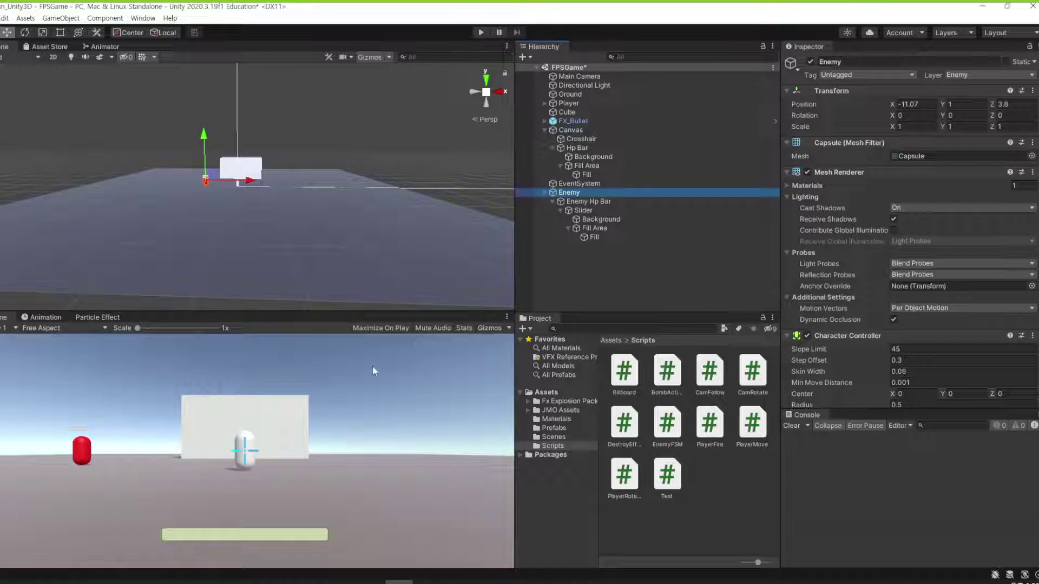
pyautogui.click(583, 203)
pyautogui.rightClick(585, 203)
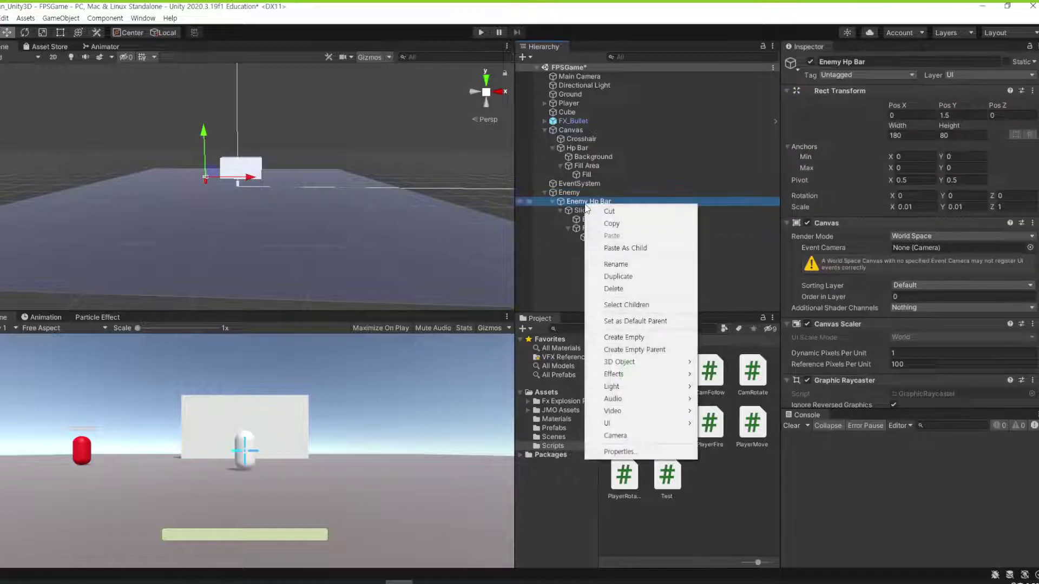
pyautogui.click(559, 204)
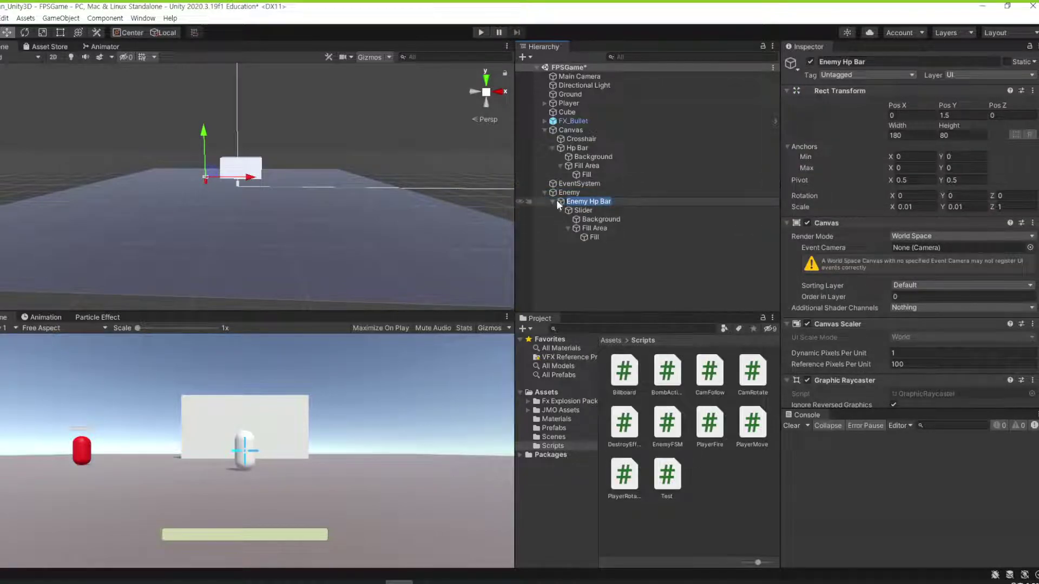
pyautogui.moveTo(589, 201); pyautogui.dragTo(623, 202)
pyautogui.write('Cavvas')
pyautogui.press('Return')
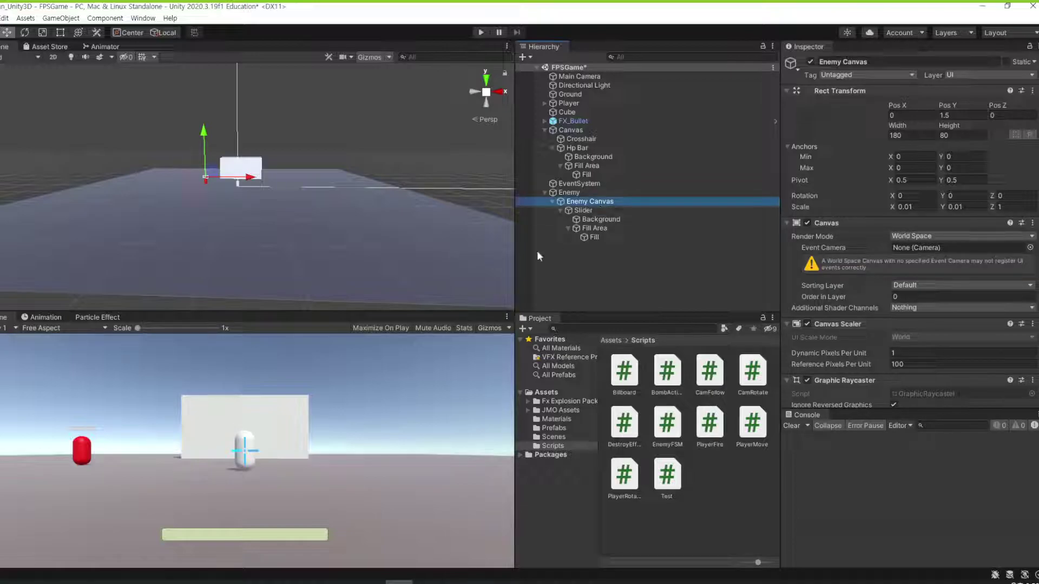
# Step: Add a UI Text object as a child of Enemy Canvas and set its text to Enemy
pyautogui.click(601, 212)
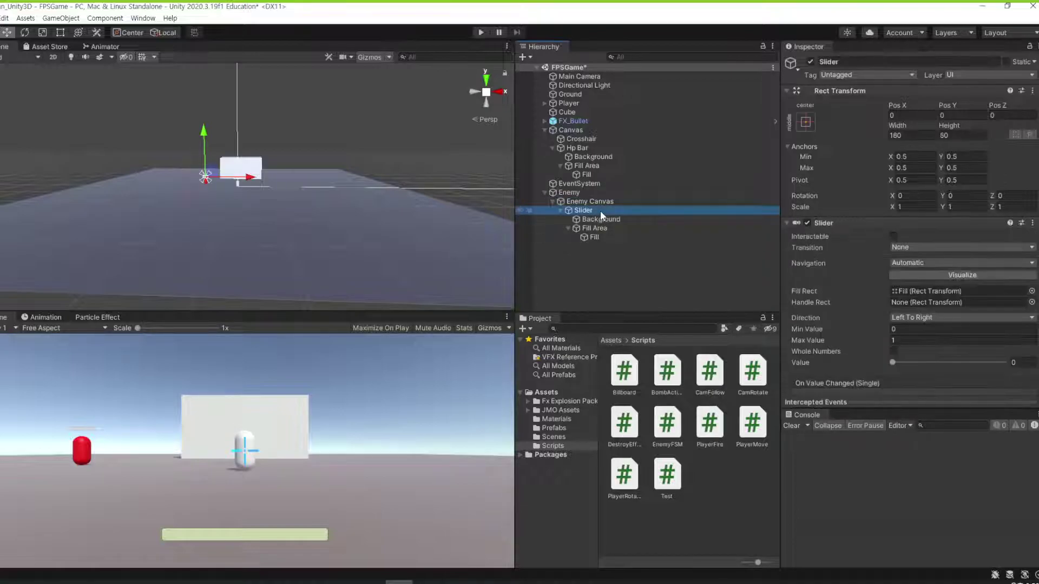
pyautogui.click(601, 219)
pyautogui.click(606, 202)
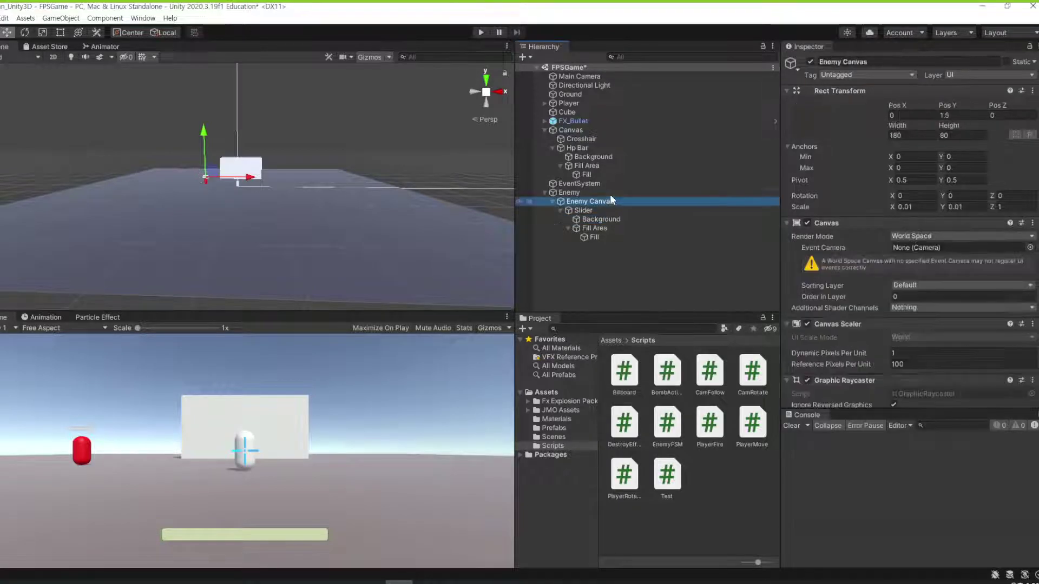
pyautogui.click(610, 195)
pyautogui.scroll(-5, 845, 245)
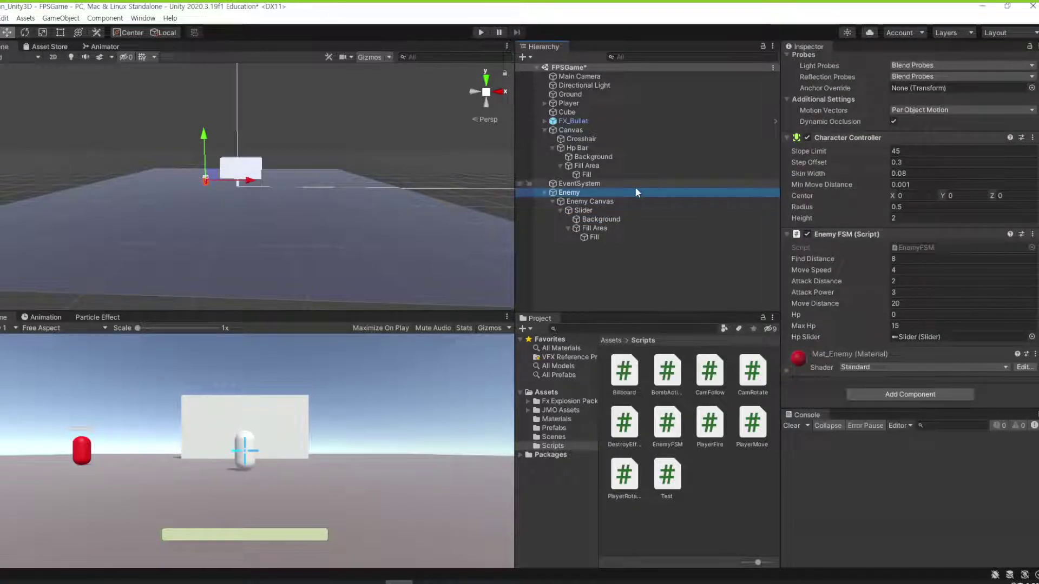
pyautogui.click(590, 202)
pyautogui.rightClick(604, 202)
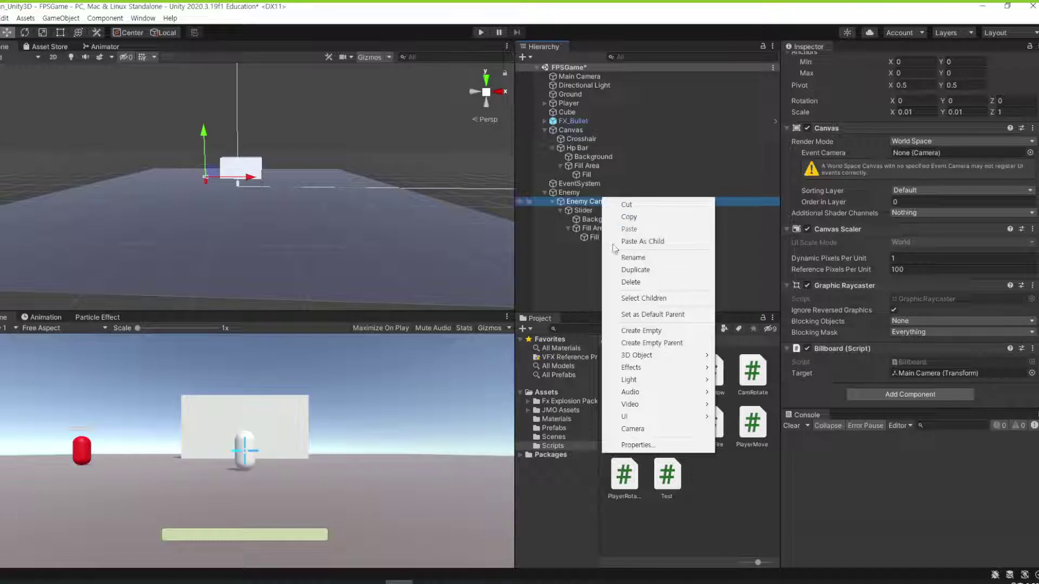
pyautogui.moveTo(675, 419)
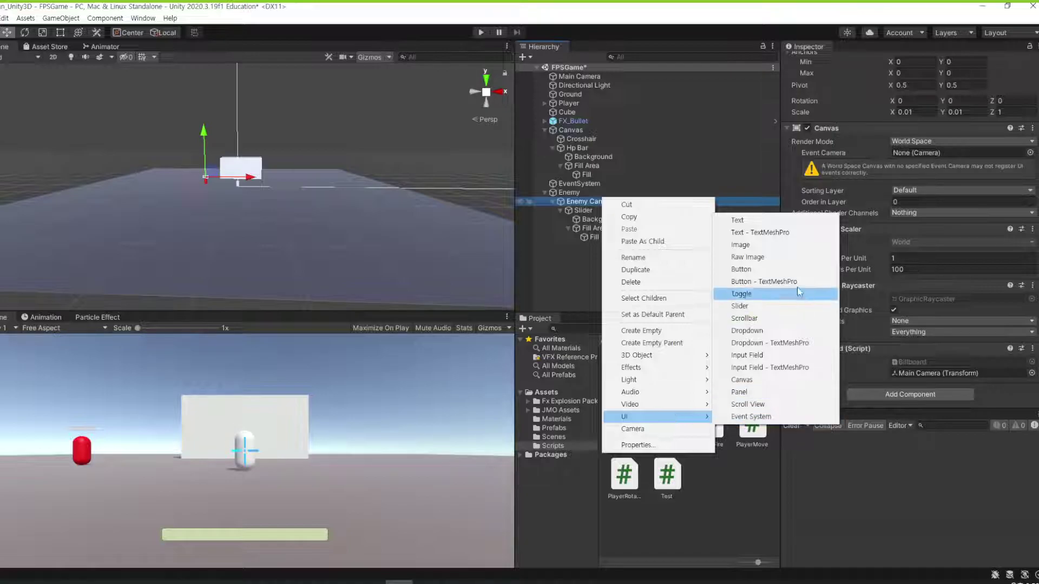
pyautogui.click(784, 223)
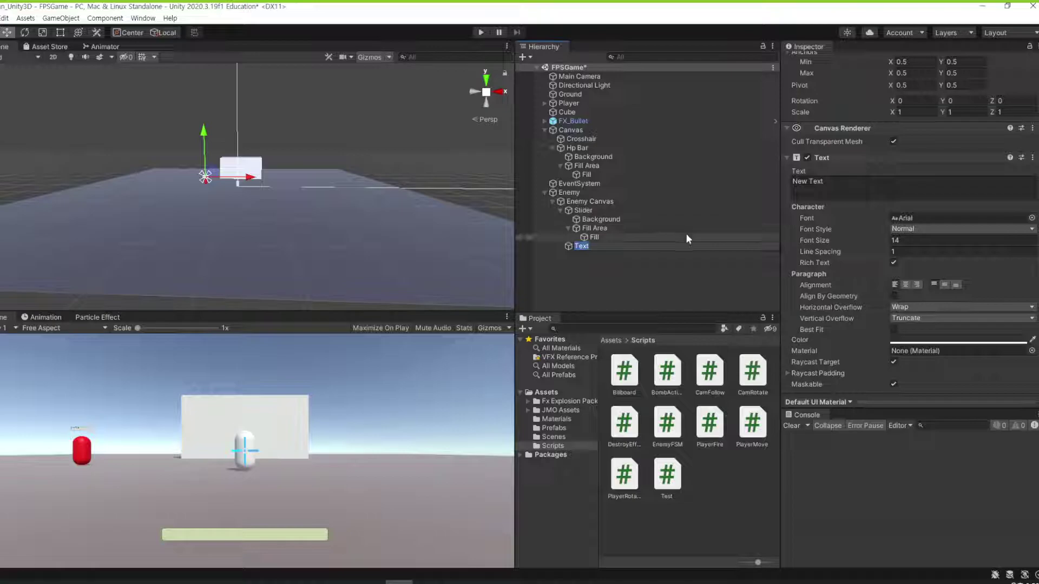
pyautogui.click(806, 181)
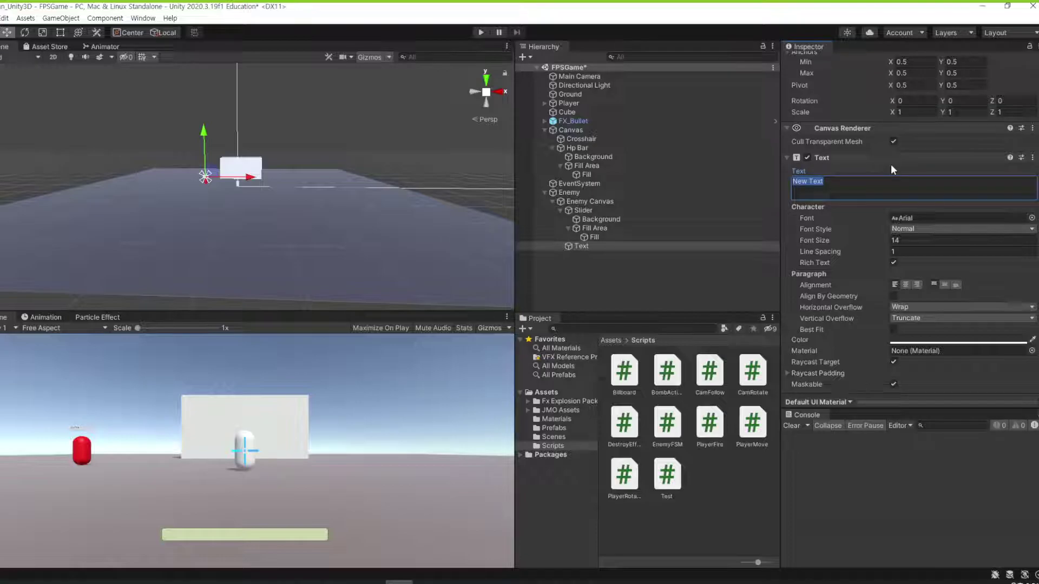
pyautogui.write('Enemy')
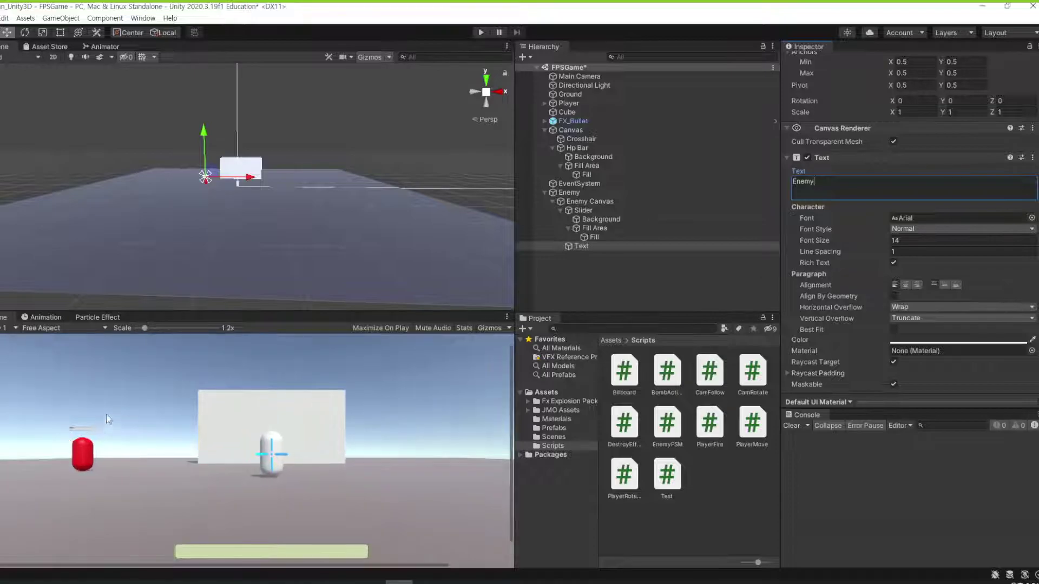
# Step: Move the Enemy text up above the HP bar to a Pos Y of about 24.4
pyautogui.doubleClick(638, 245)
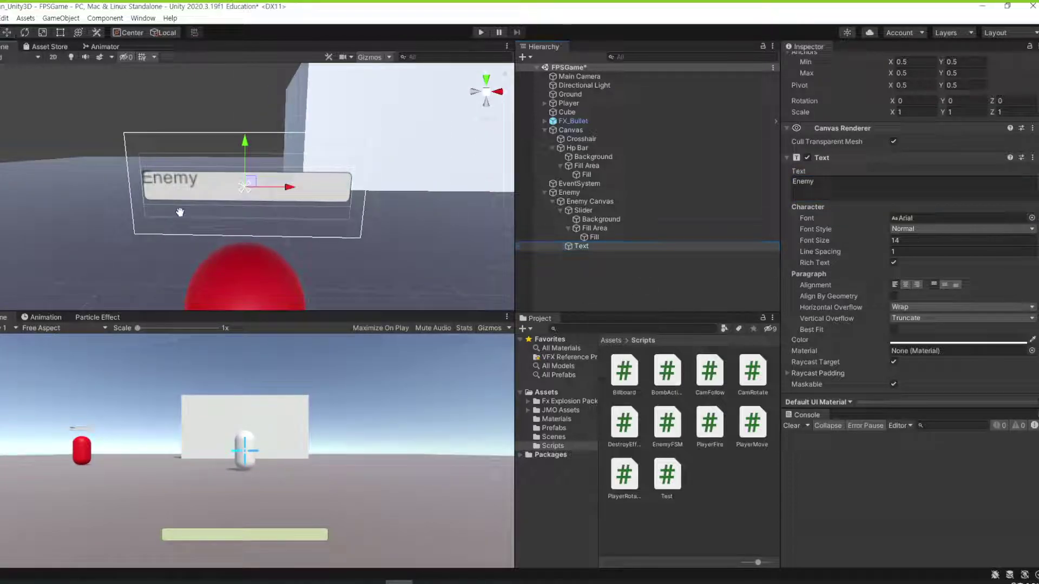
pyautogui.scroll(-4, 181, 218)
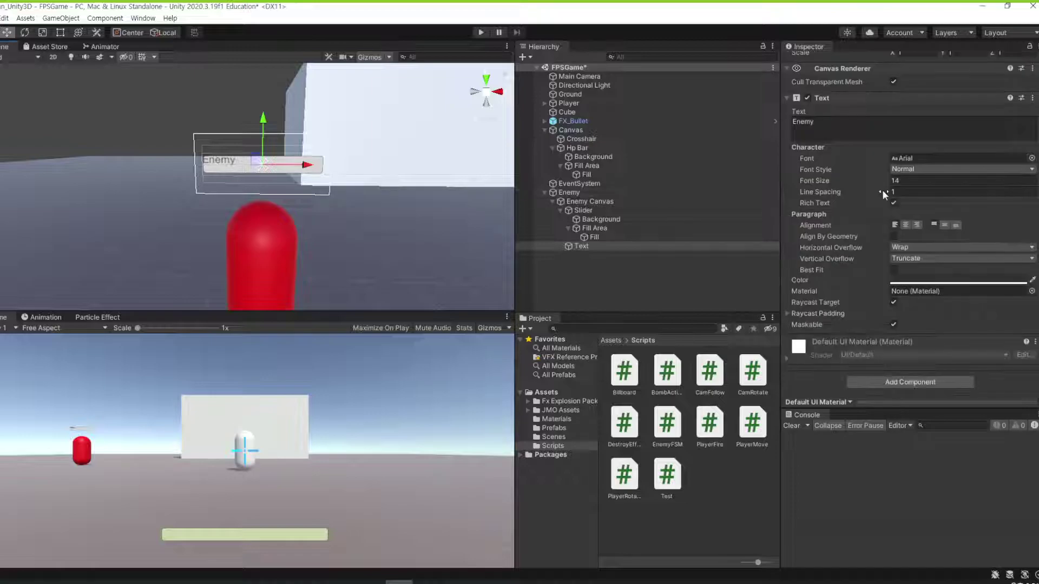
pyautogui.moveTo(263, 122); pyautogui.dragTo(263, 102)
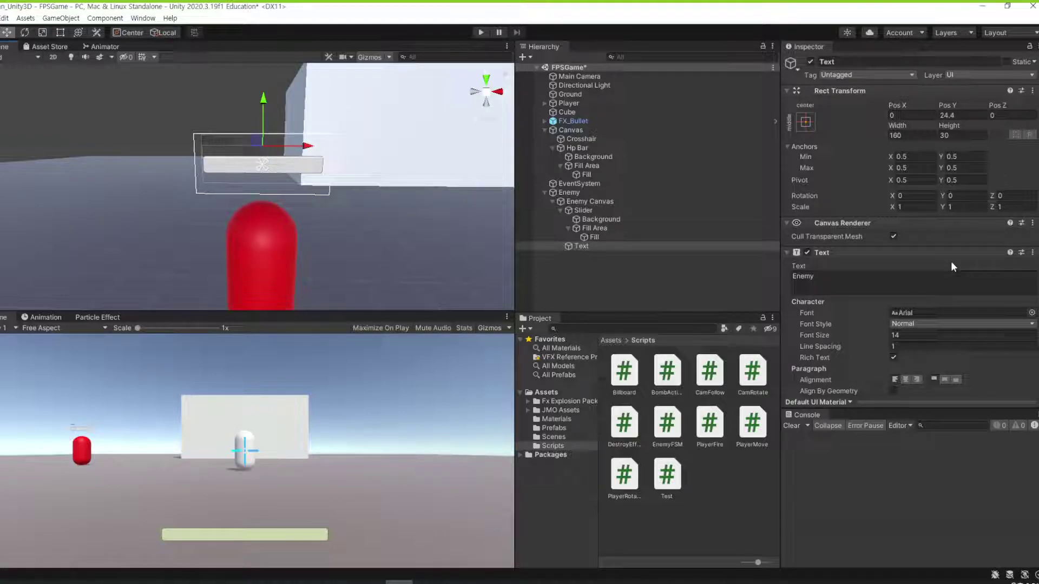
# Step: Set the Enemy text's font size to 30 and its Rect Transform height to 50
pyautogui.write('20')
pyautogui.write('30')
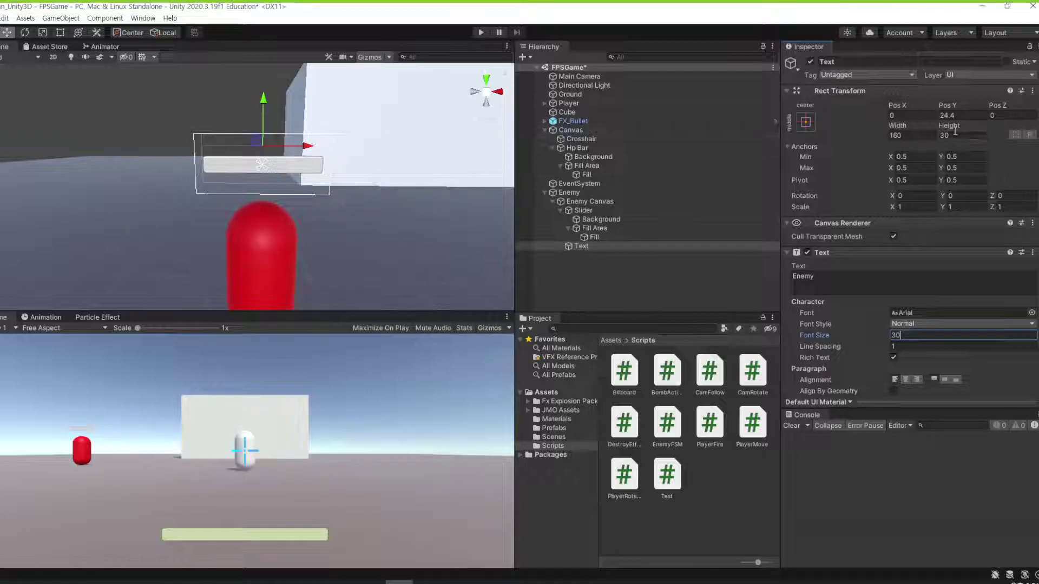
pyautogui.click(972, 137)
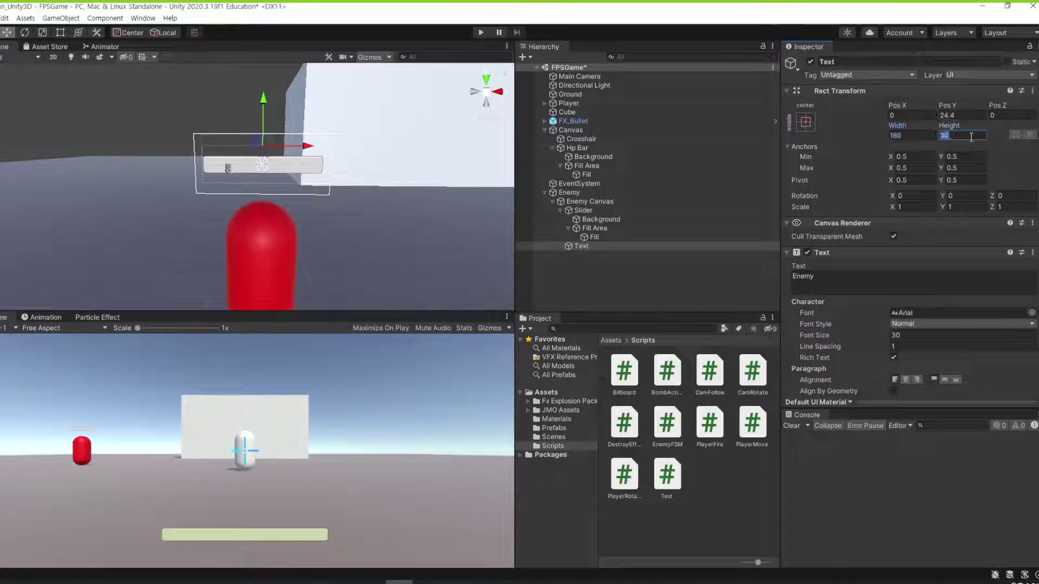
pyautogui.write('50')
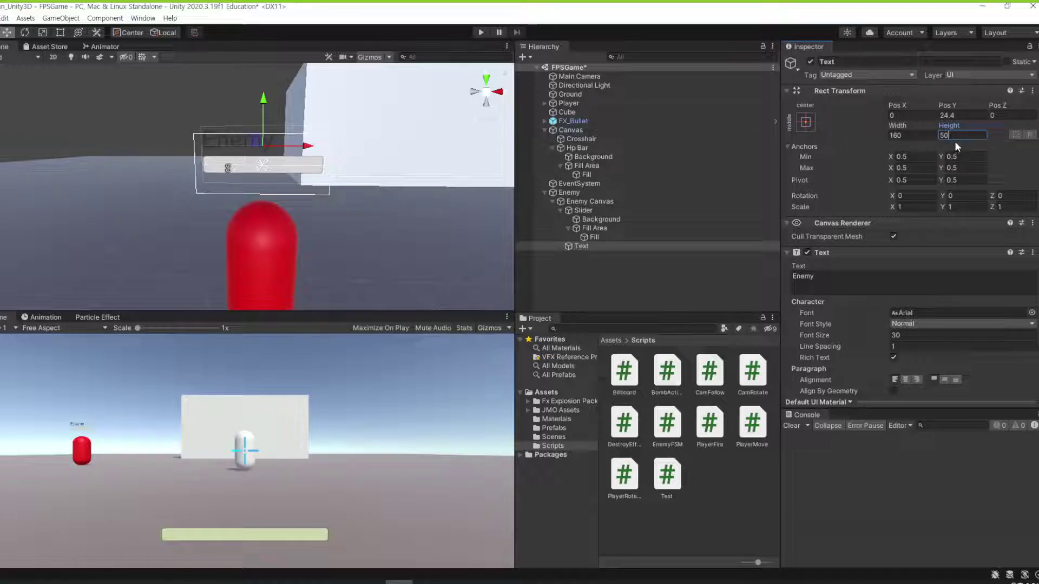
# Step: Change the Enemy text's color to red, FF3939
pyautogui.scroll(-3, 944, 161)
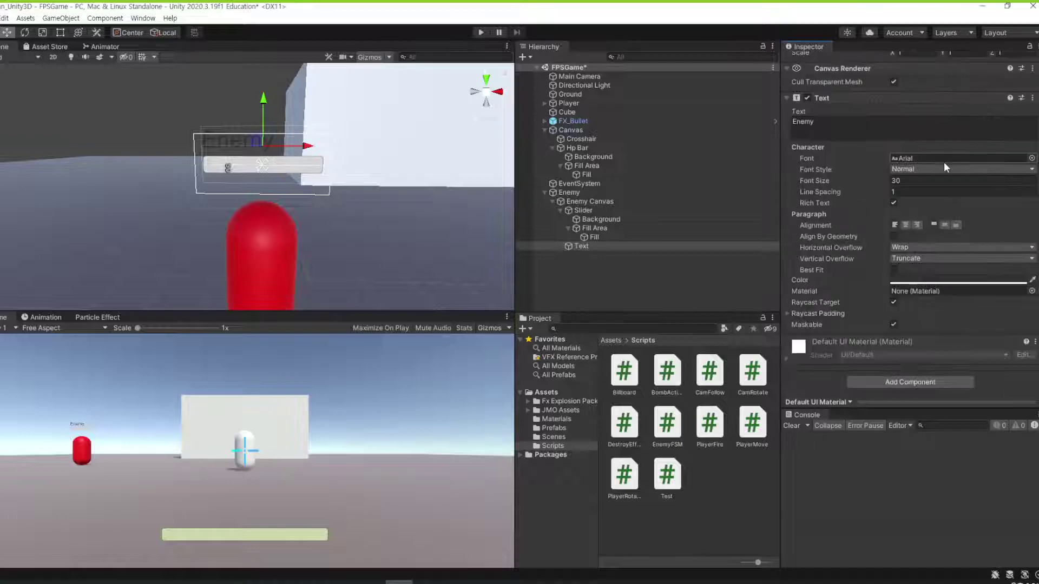
pyautogui.click(917, 280)
pyautogui.moveTo(958, 342)
pyautogui.mouseDown()
pyautogui.moveTo(946, 332)
pyautogui.moveTo(974, 318)
pyautogui.moveTo(1013, 318)
pyautogui.moveTo(993, 317)
pyautogui.mouseUp()
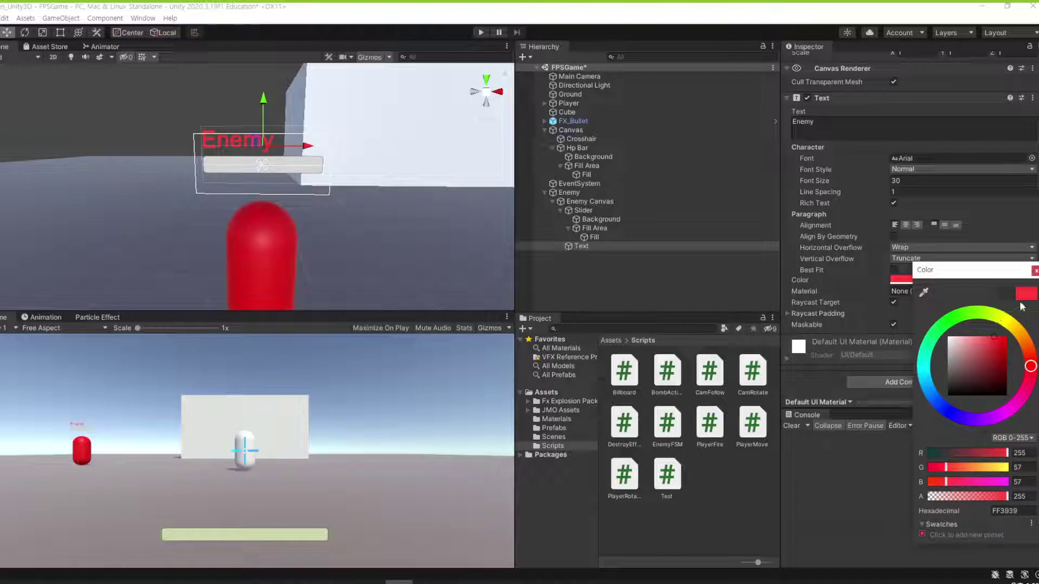
pyautogui.click(1035, 271)
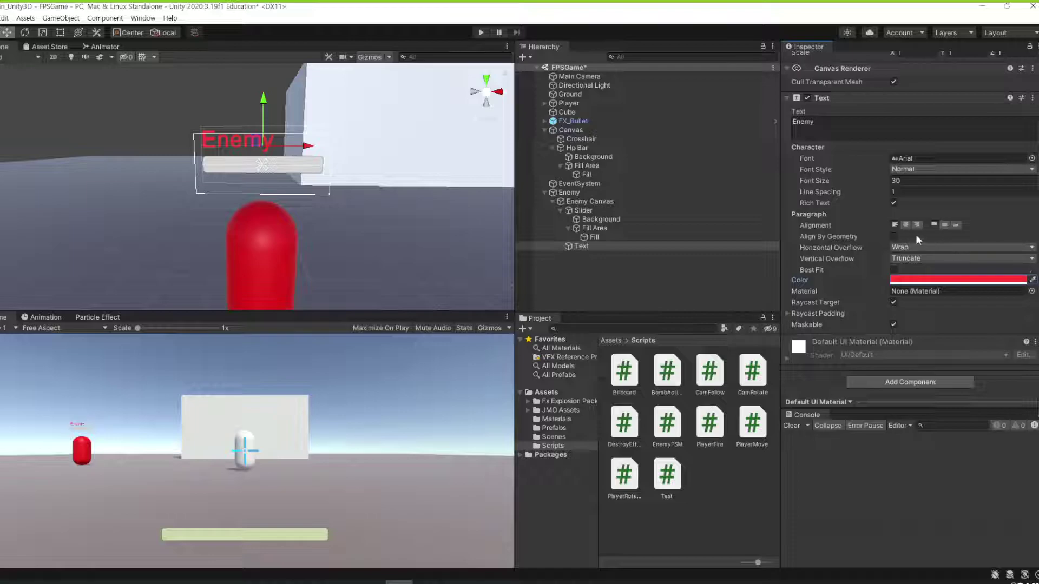
# Step: Align the Enemy text to horizontal center and vertical top, and set its font style to Bold
pyautogui.click(905, 225)
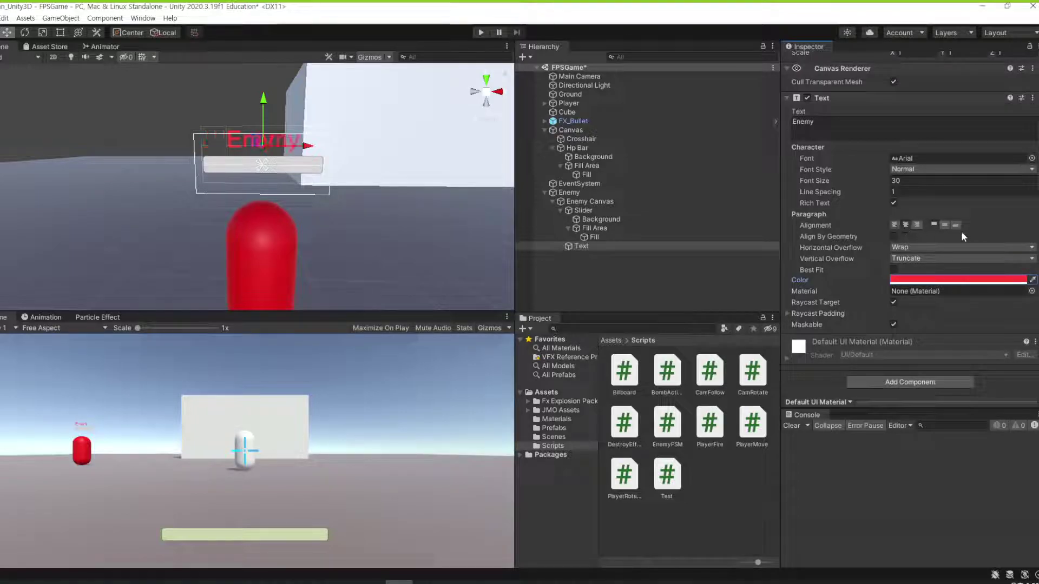
pyautogui.click(946, 226)
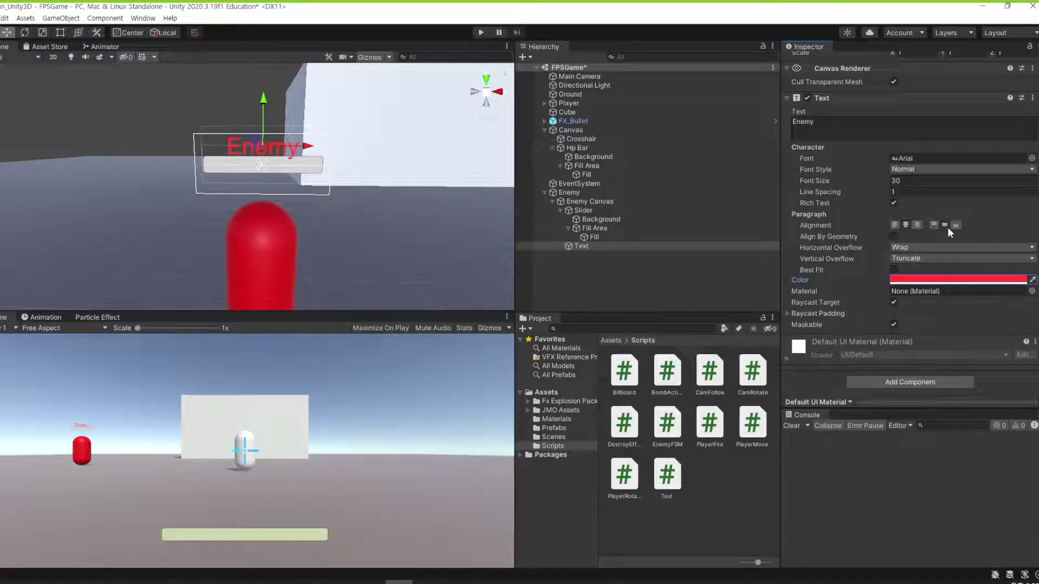
pyautogui.click(933, 225)
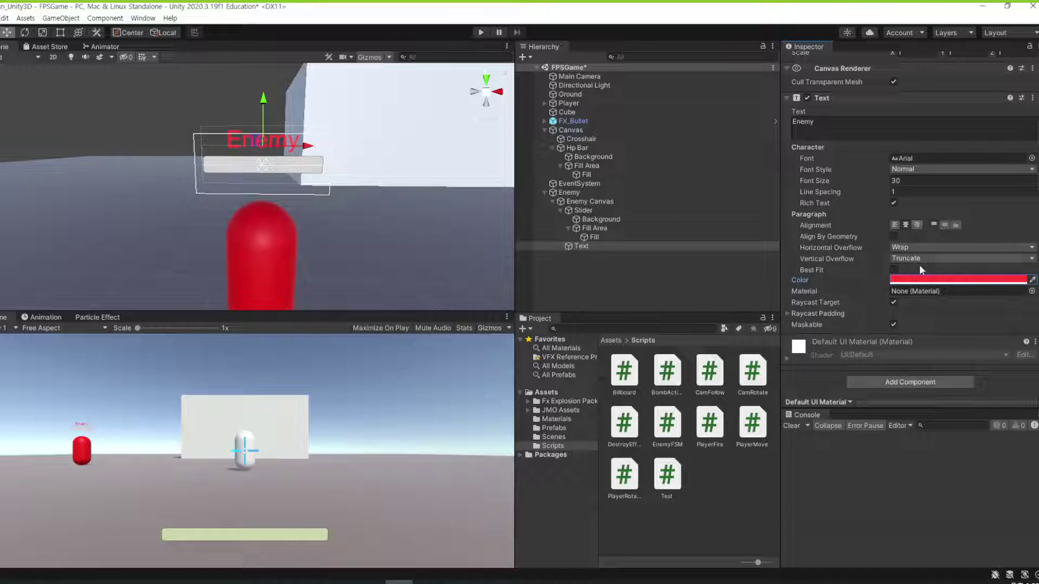
pyautogui.click(917, 169)
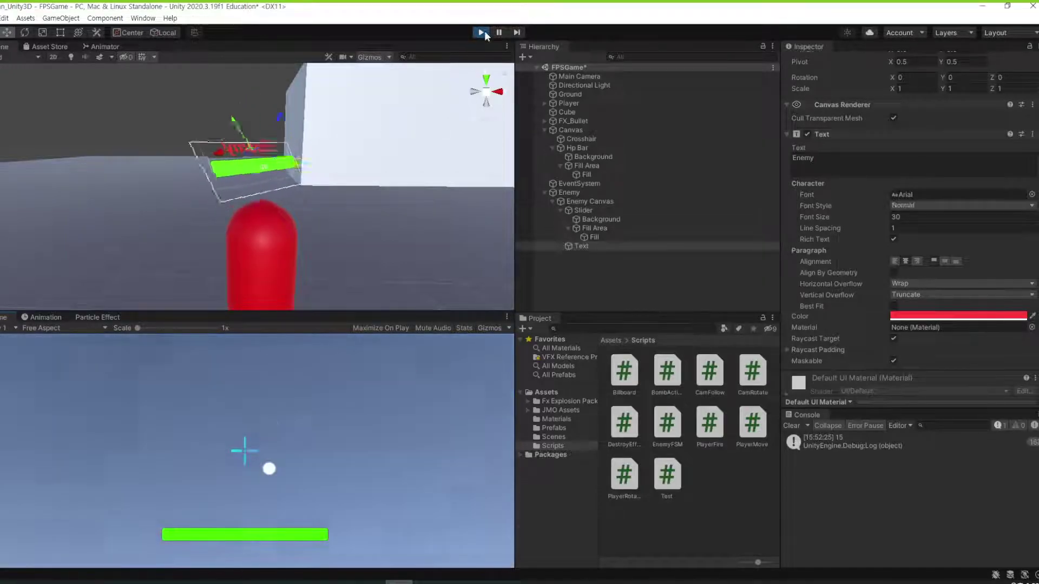
# Step: Restart play mode and walk the player toward the enemy to check its name label and HP bar from different angles
pyautogui.click(481, 32)
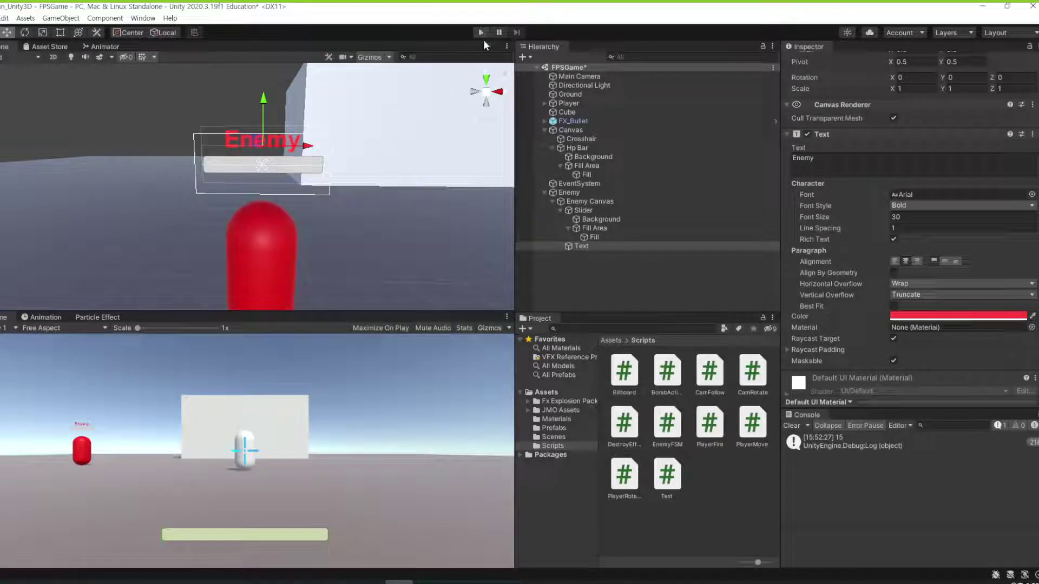
pyautogui.click(587, 272)
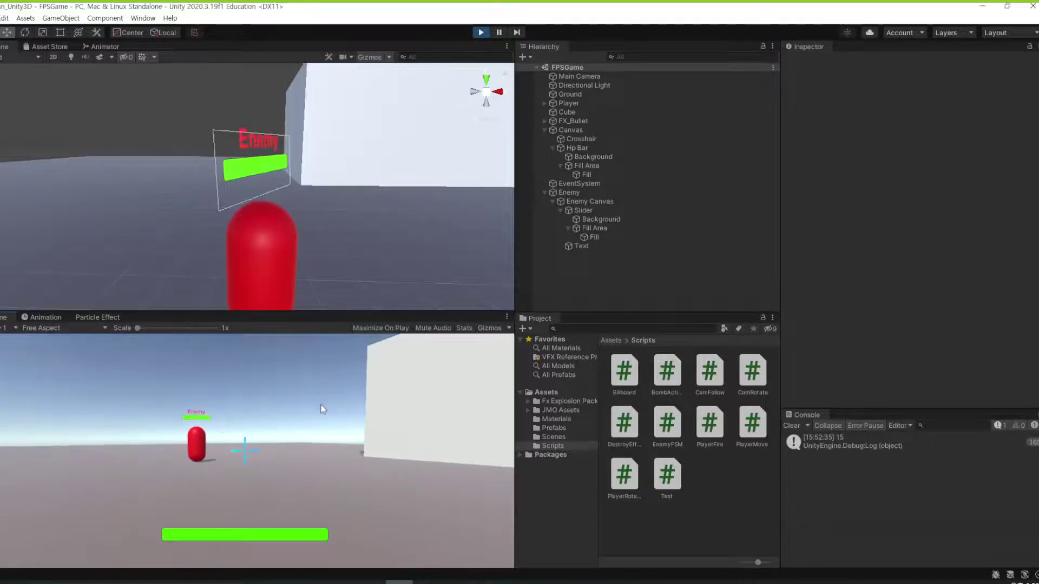
pyautogui.scroll(-5, 369, 268)
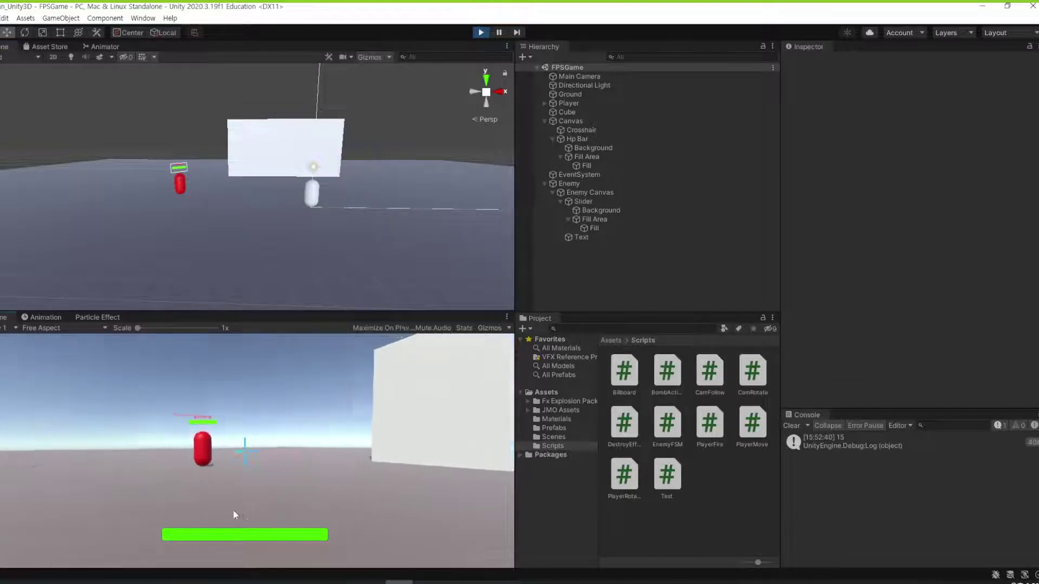
pyautogui.press('w')
pyautogui.press('w')
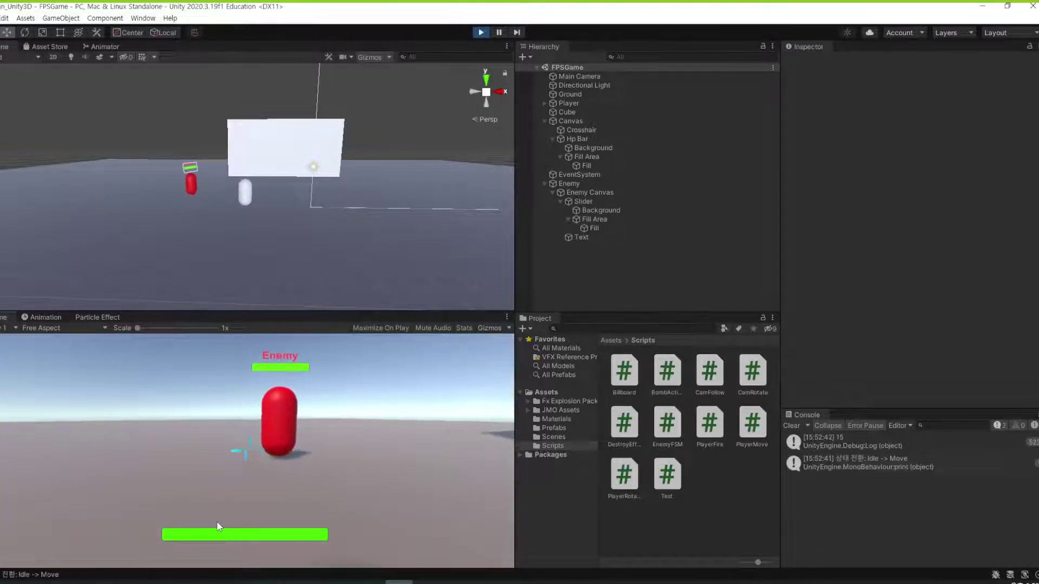
pyautogui.press('w')
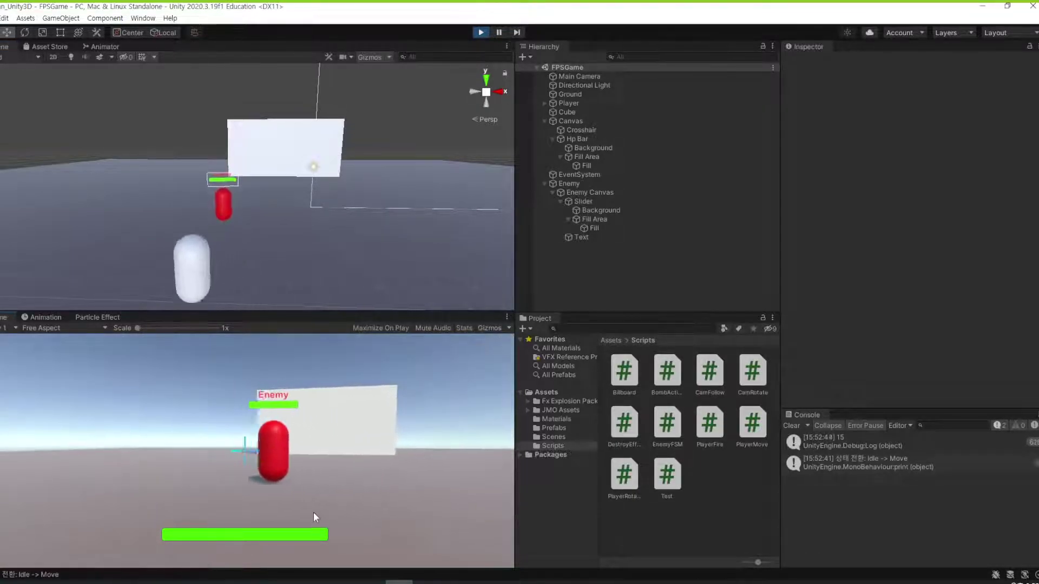
# Step: Shoot the enemy to test its HP bar, and clear the console after ending play mode
pyautogui.click(410, 519)
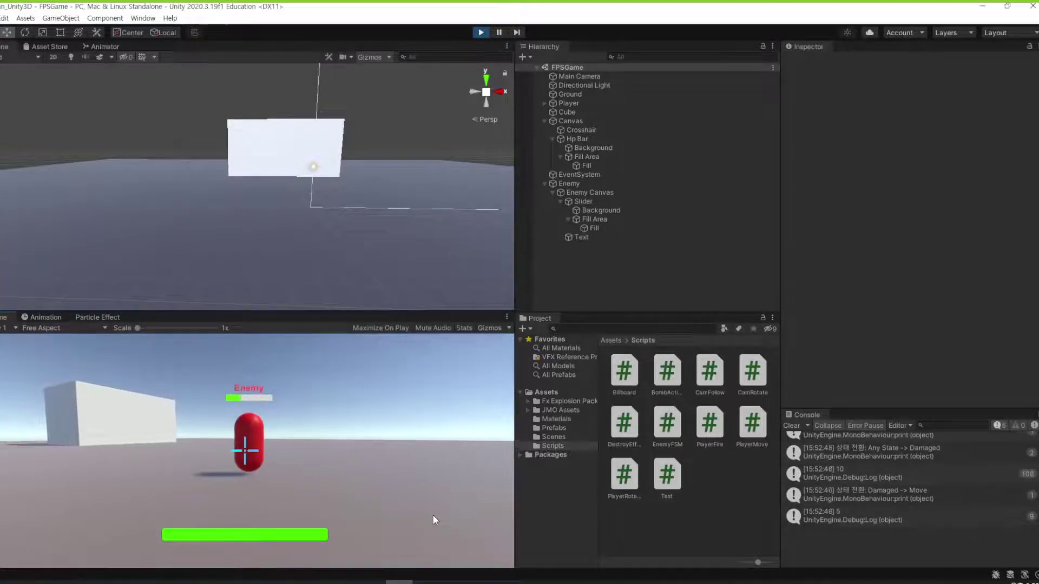
pyautogui.click(433, 515)
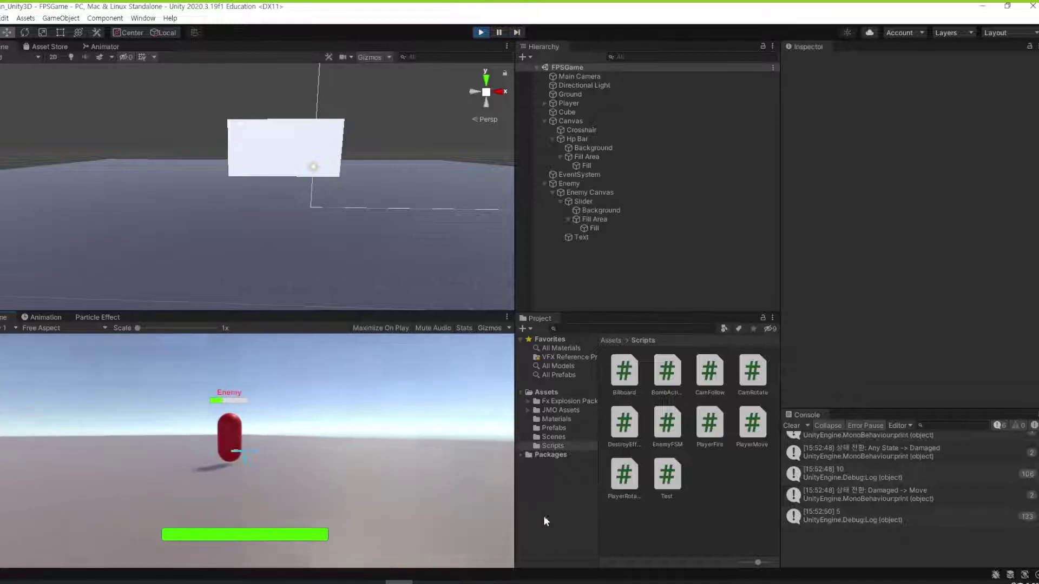
pyautogui.press('Down')
pyautogui.click(393, 492)
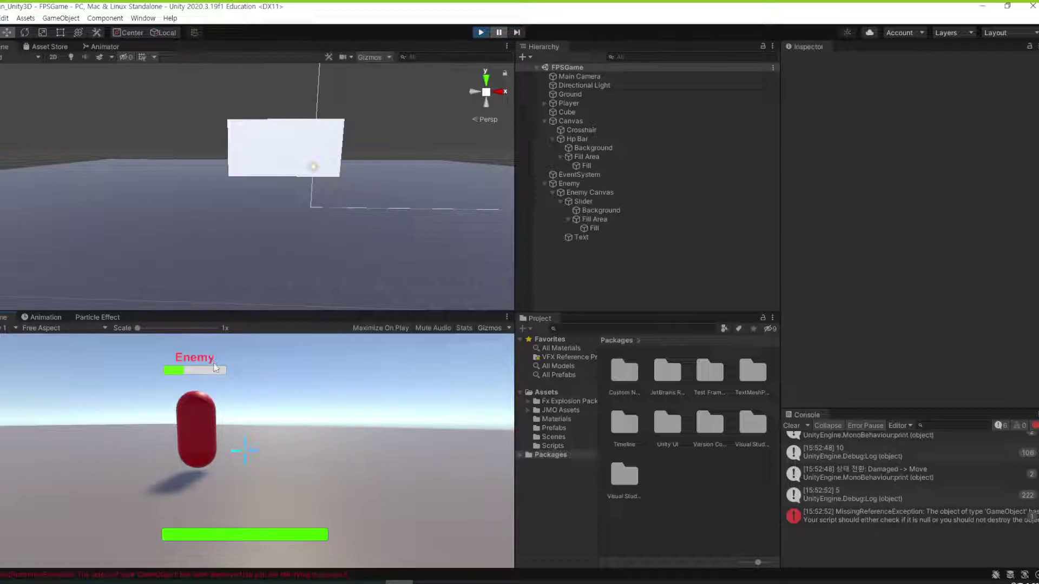
pyautogui.click(481, 33)
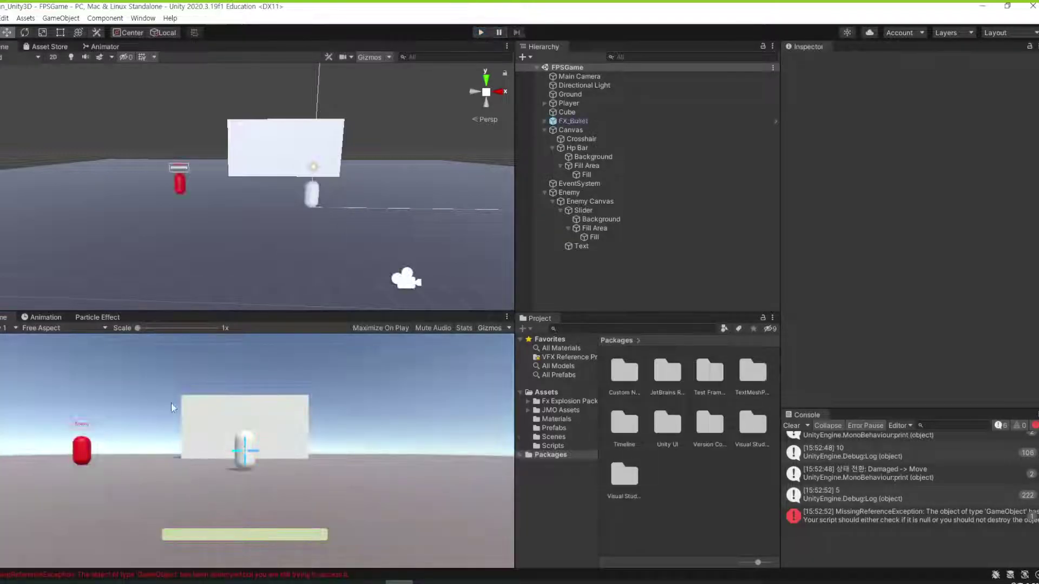
pyautogui.click(798, 426)
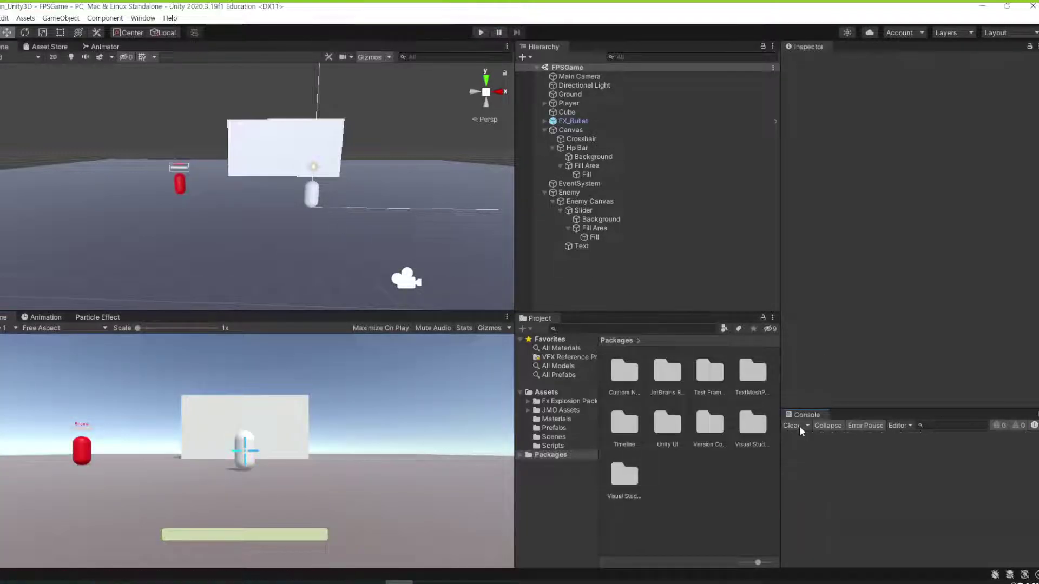
# Step: Review the Text and Slider objects under Enemy Canvas and the UI element types available for the Enemy object
pyautogui.click(583, 244)
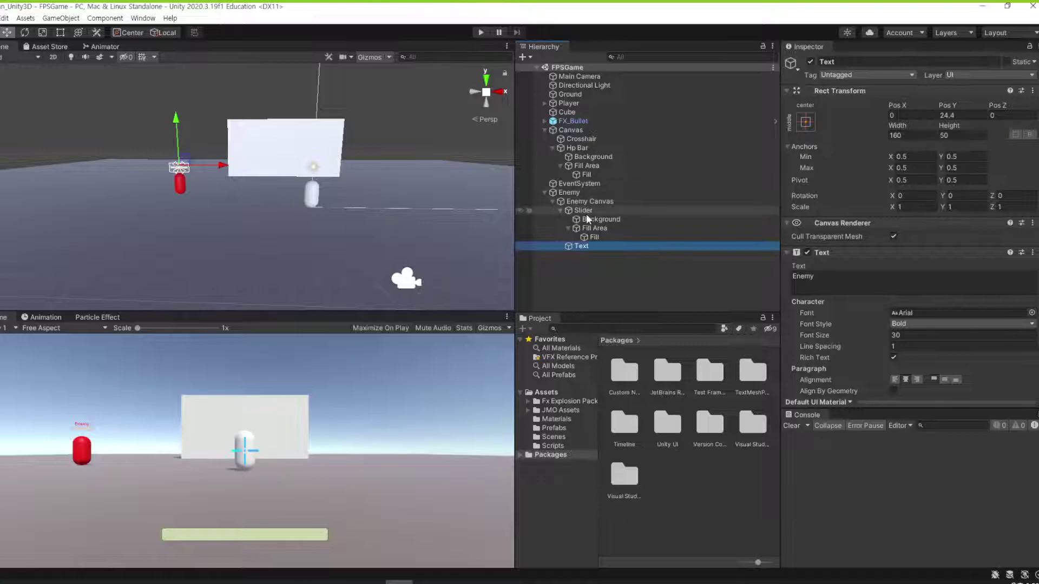
pyautogui.click(585, 211)
pyautogui.click(582, 247)
pyautogui.click(583, 220)
pyautogui.click(586, 211)
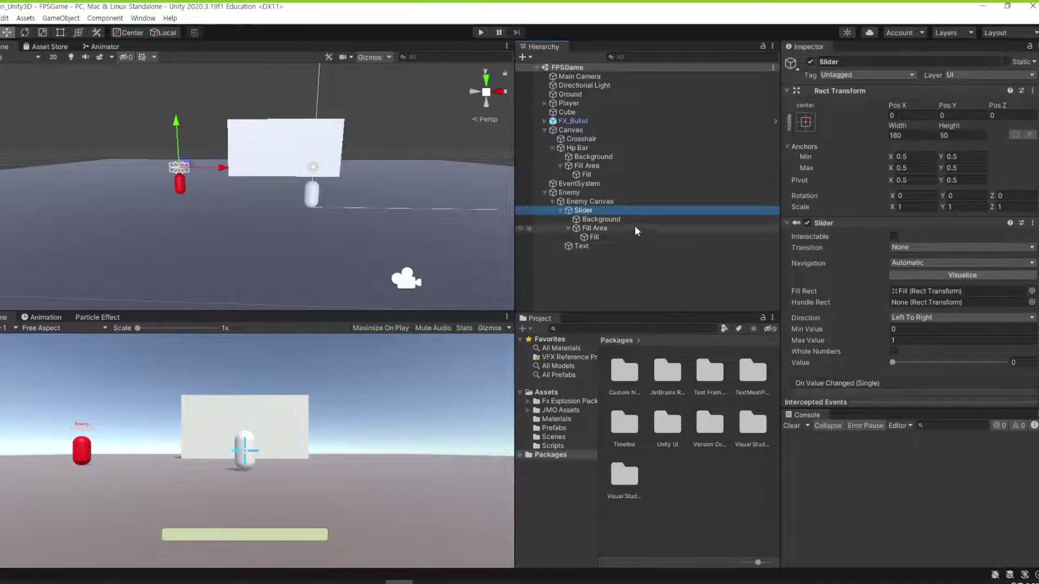
pyautogui.rightClick(612, 193)
pyautogui.moveTo(680, 416)
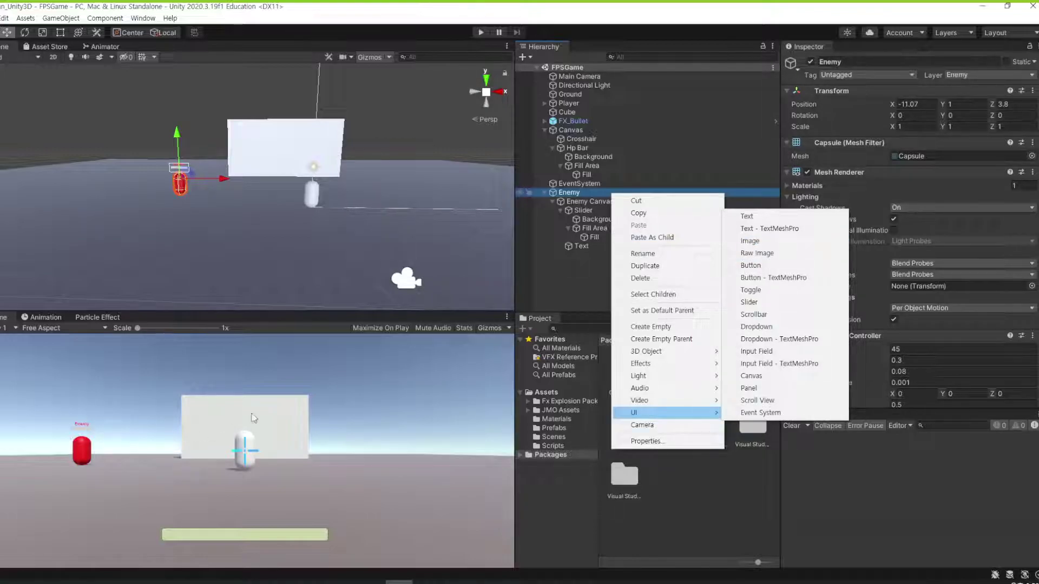
pyautogui.click(345, 379)
# Step: Set the font style of the Enemy Canvas's Text to Normal
pyautogui.click(674, 246)
pyautogui.scroll(-5, 901, 254)
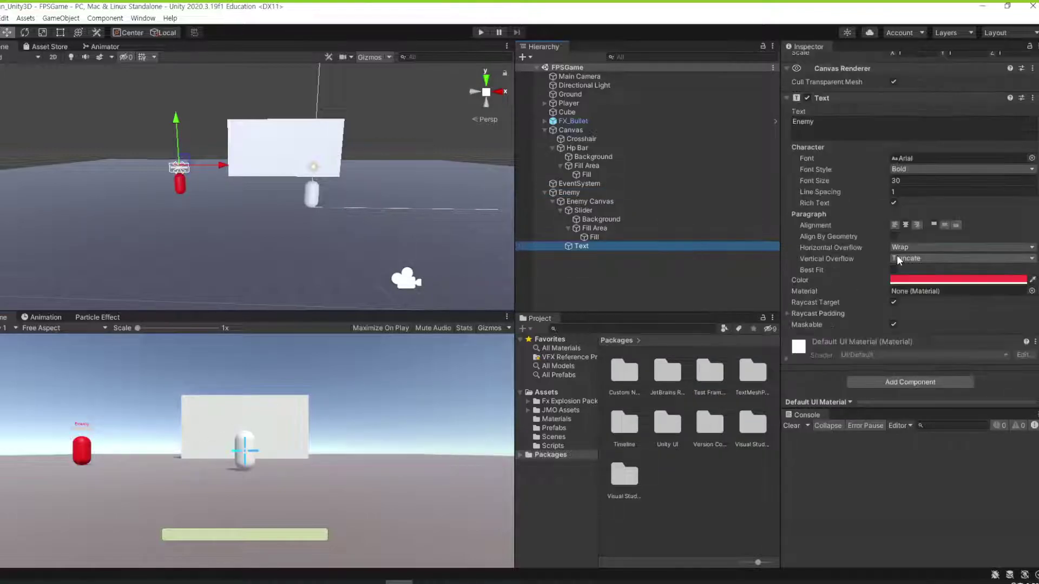
pyautogui.click(920, 169)
pyautogui.click(914, 178)
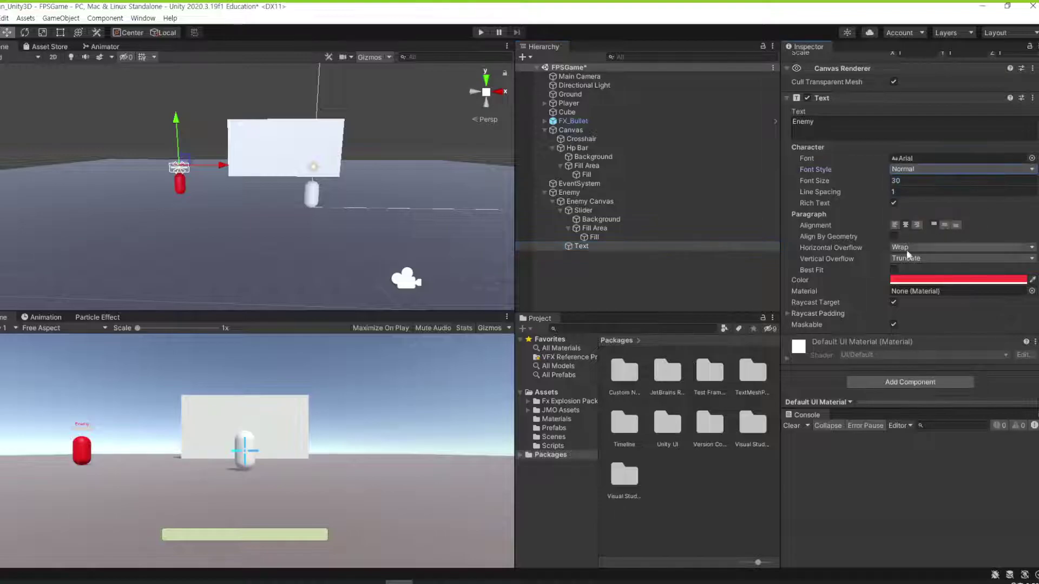